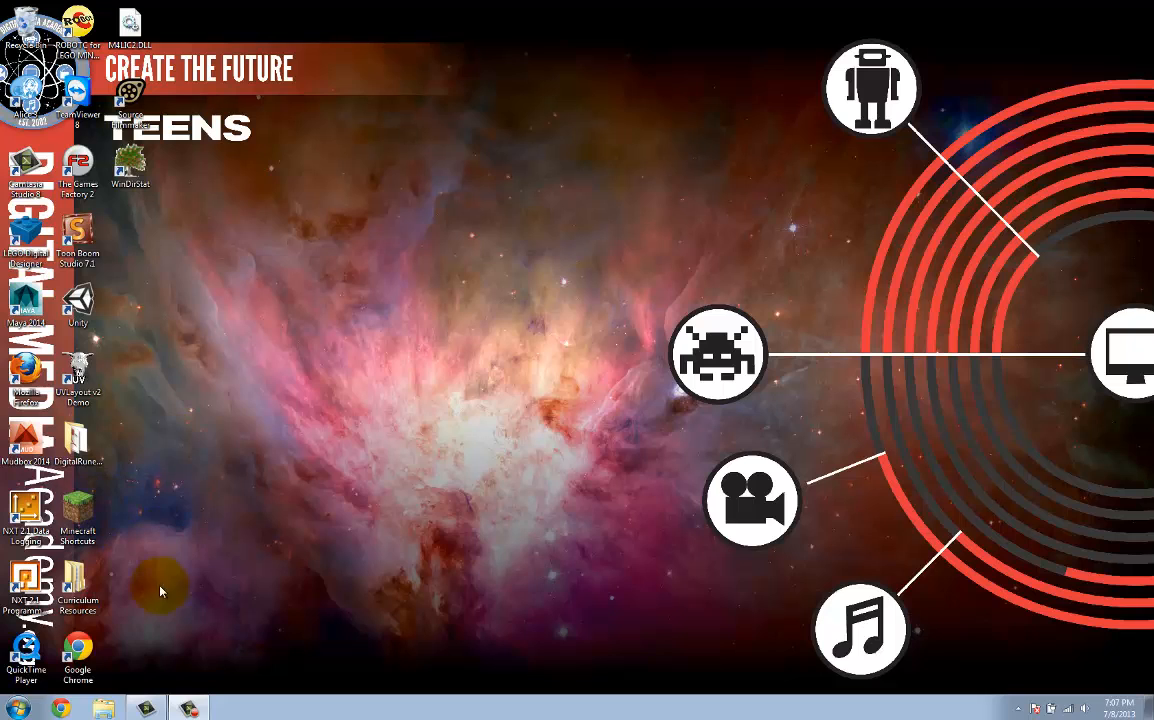
Step: Launch the UDK Editor and dismiss its welcome window with Show at Startup turned off
key(super)
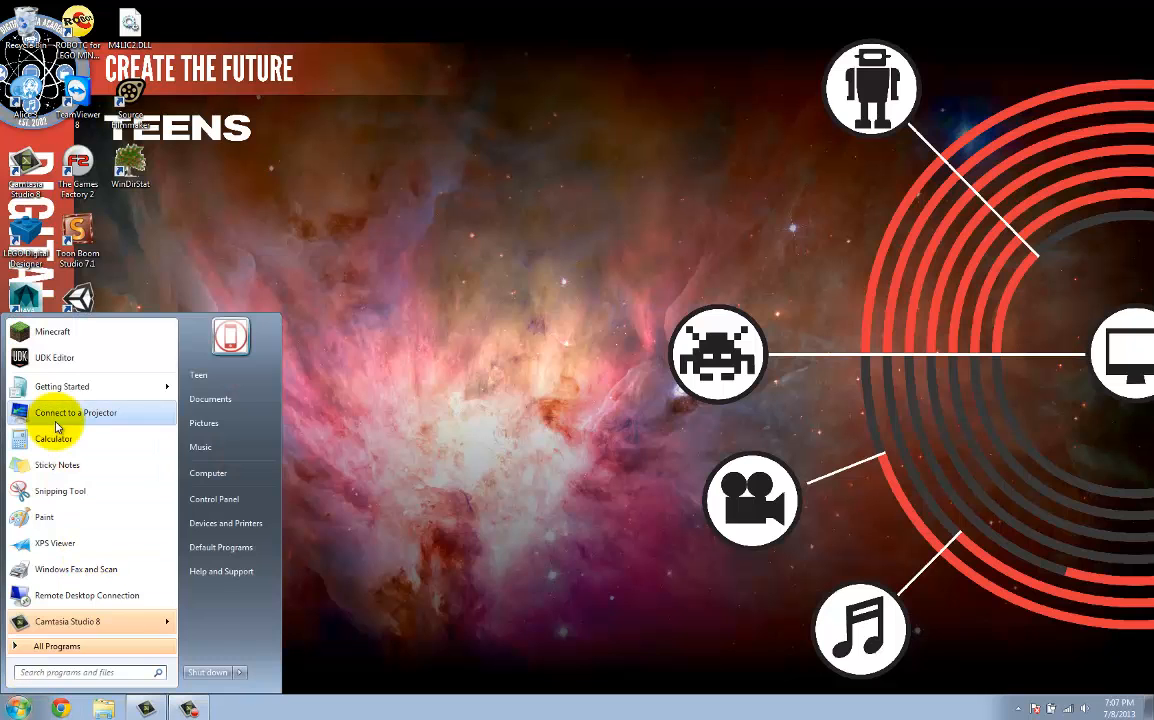
click(57, 358)
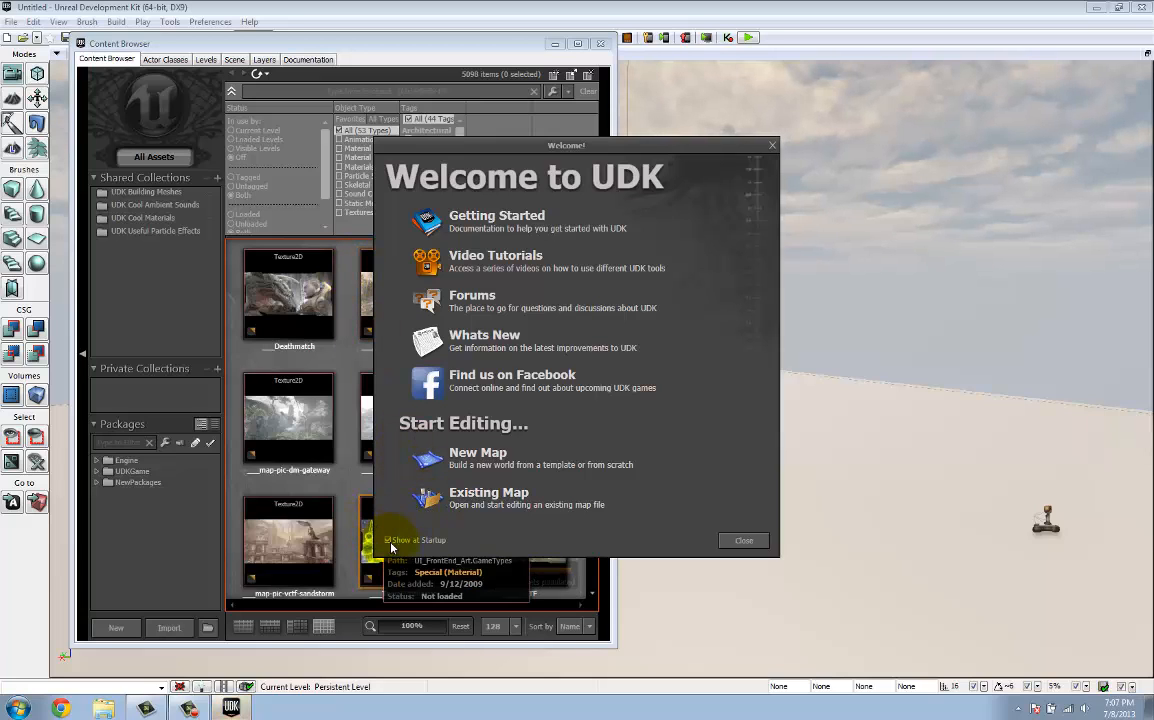
click(388, 540)
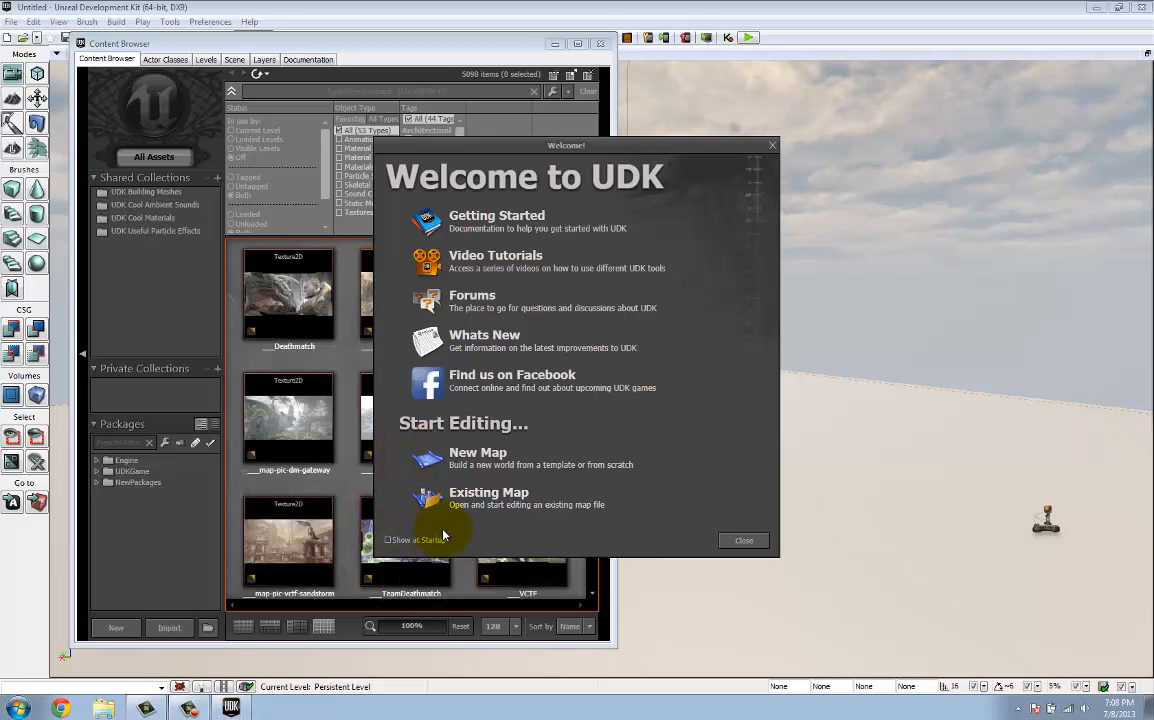
click(741, 541)
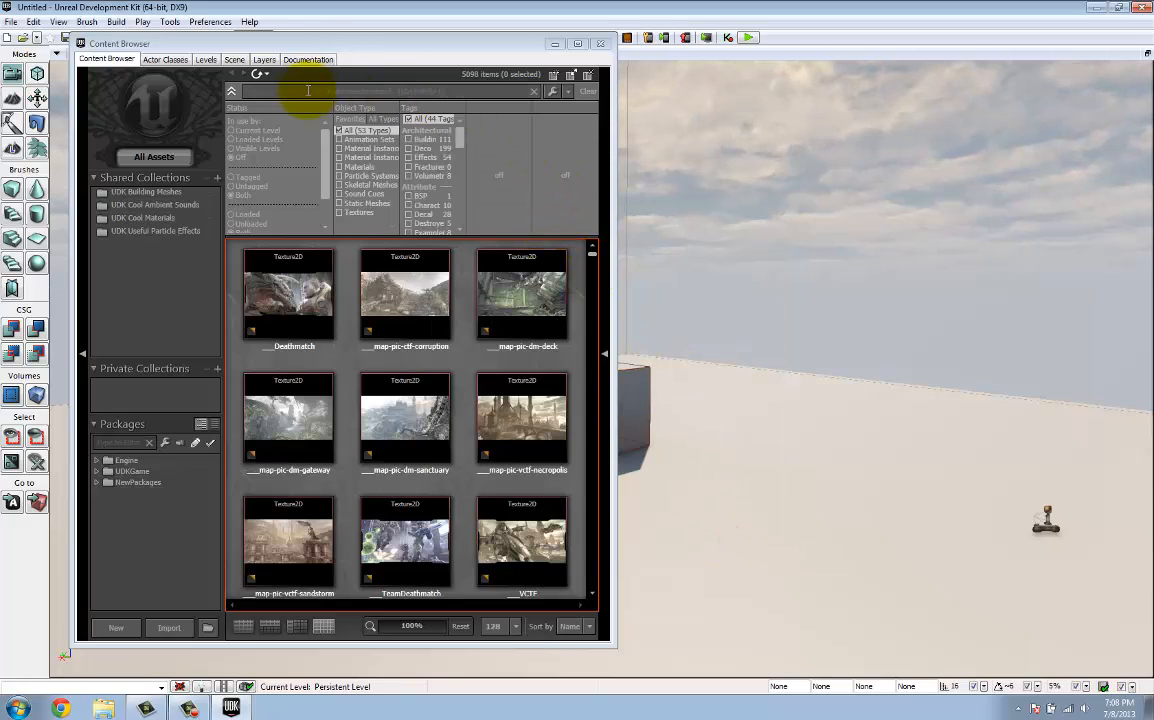
Step: Close the Content Browser to clear the perspective viewport
click(333, 36)
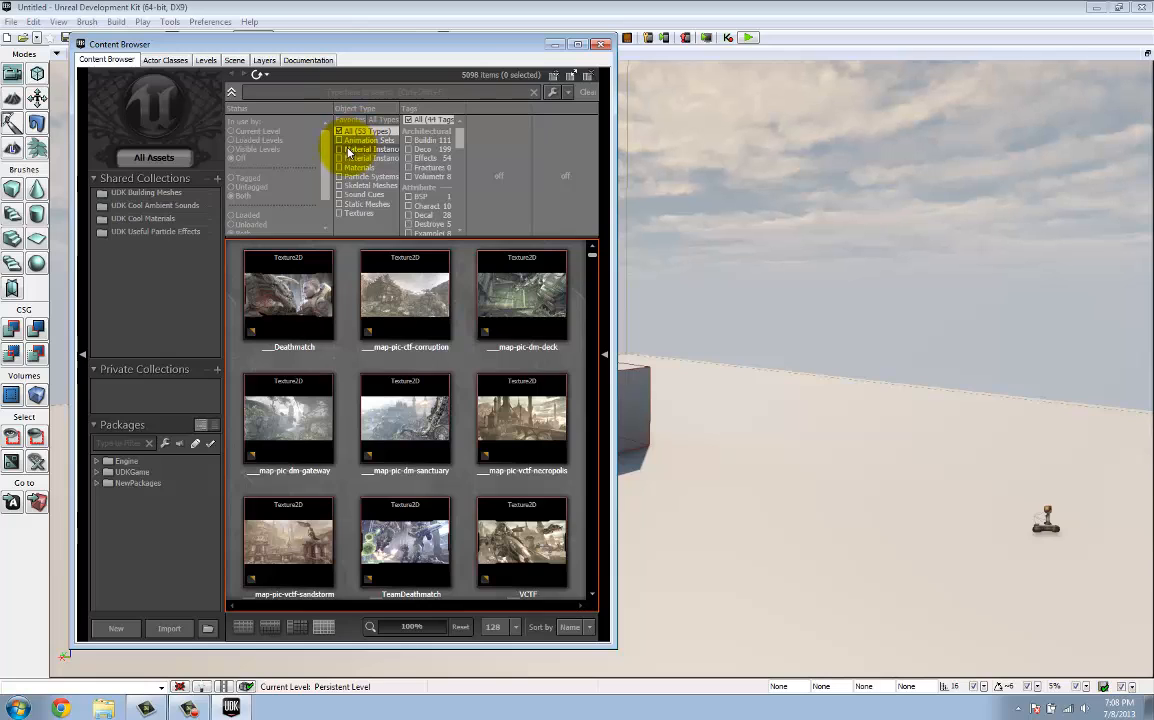
click(339, 206)
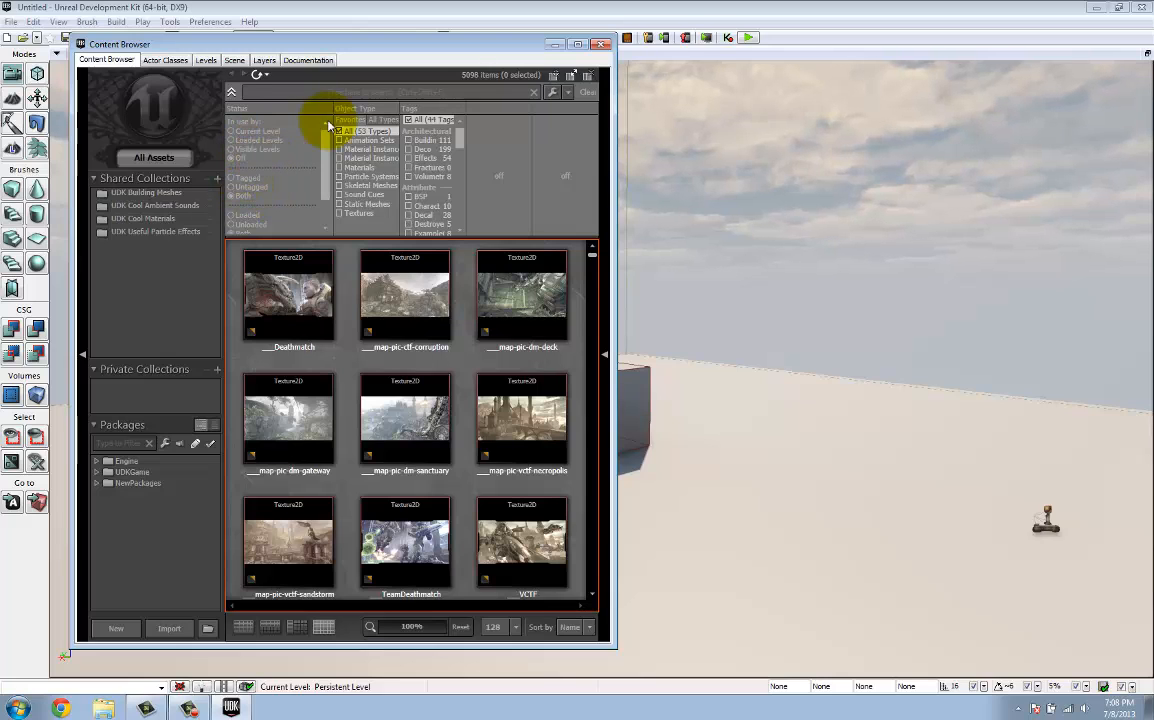
click(598, 44)
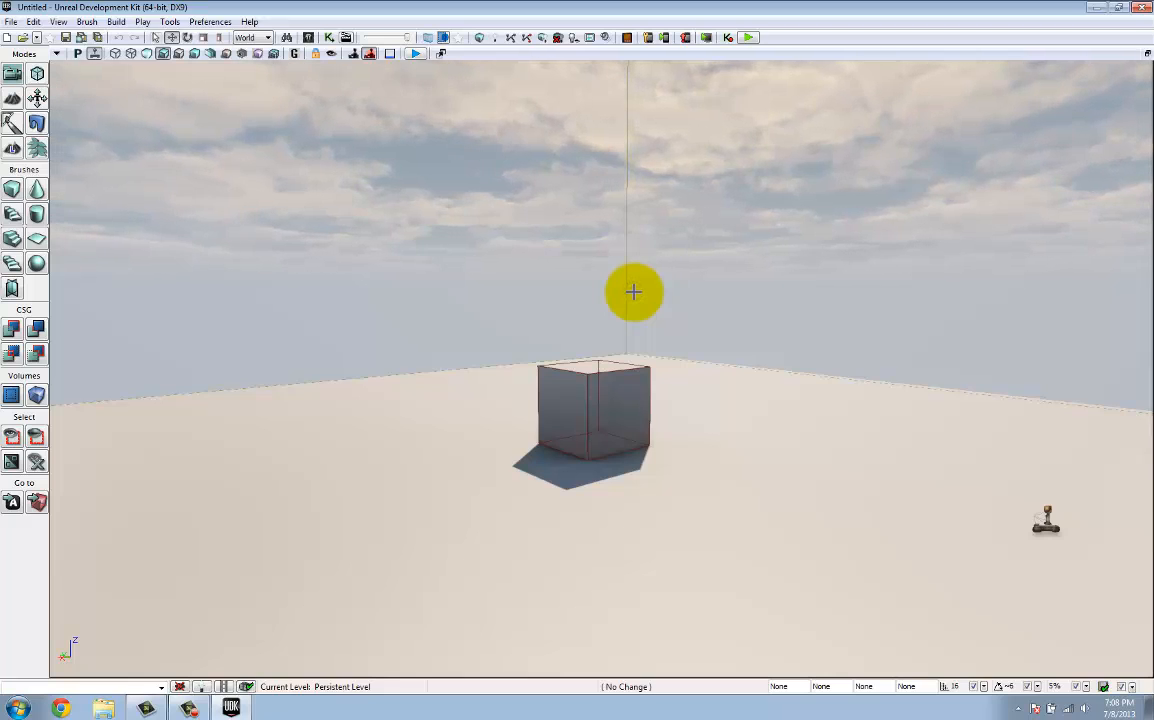
mouse_move(633, 292)
mouse_down()
mouse_move(644, 299)
mouse_move(641, 340)
mouse_move(678, 322)
mouse_move(806, 337)
mouse_move(979, 293)
mouse_move(1139, 319)
mouse_move(1146, 344)
mouse_move(1061, 330)
mouse_move(930, 278)
mouse_move(598, 244)
mouse_move(376, 191)
mouse_move(312, 316)
mouse_move(469, 342)
mouse_move(656, 344)
mouse_move(801, 289)
mouse_move(708, 265)
mouse_move(630, 301)
mouse_up()
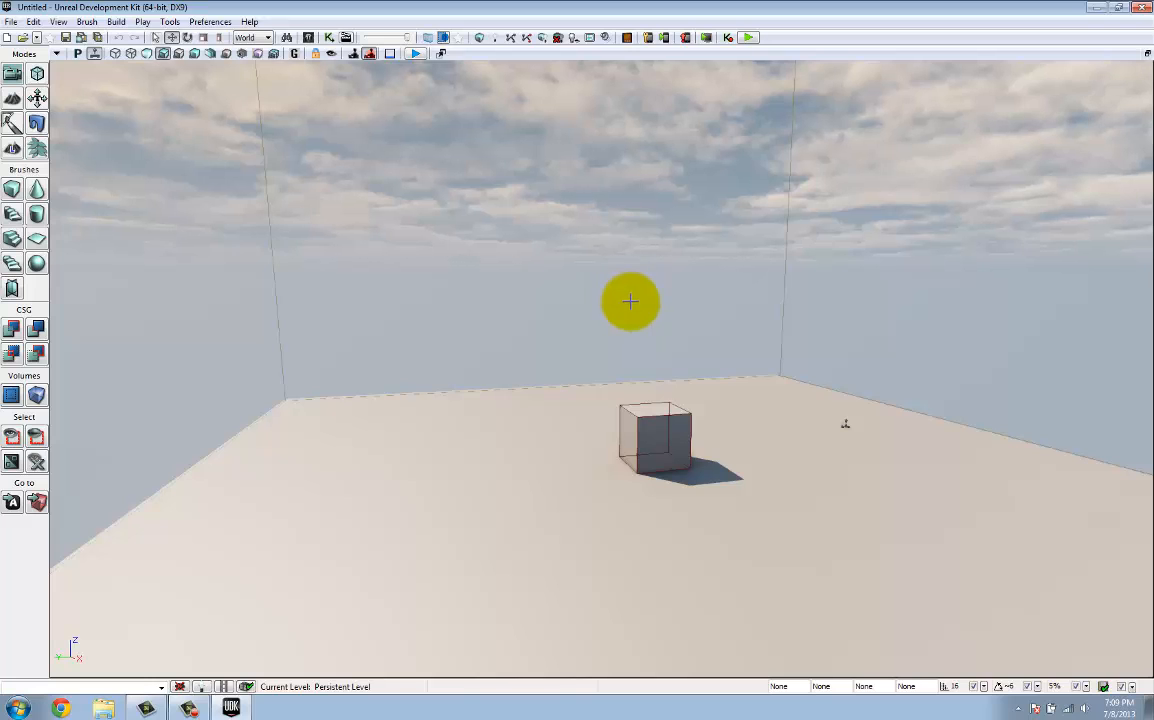
right_click(505, 471)
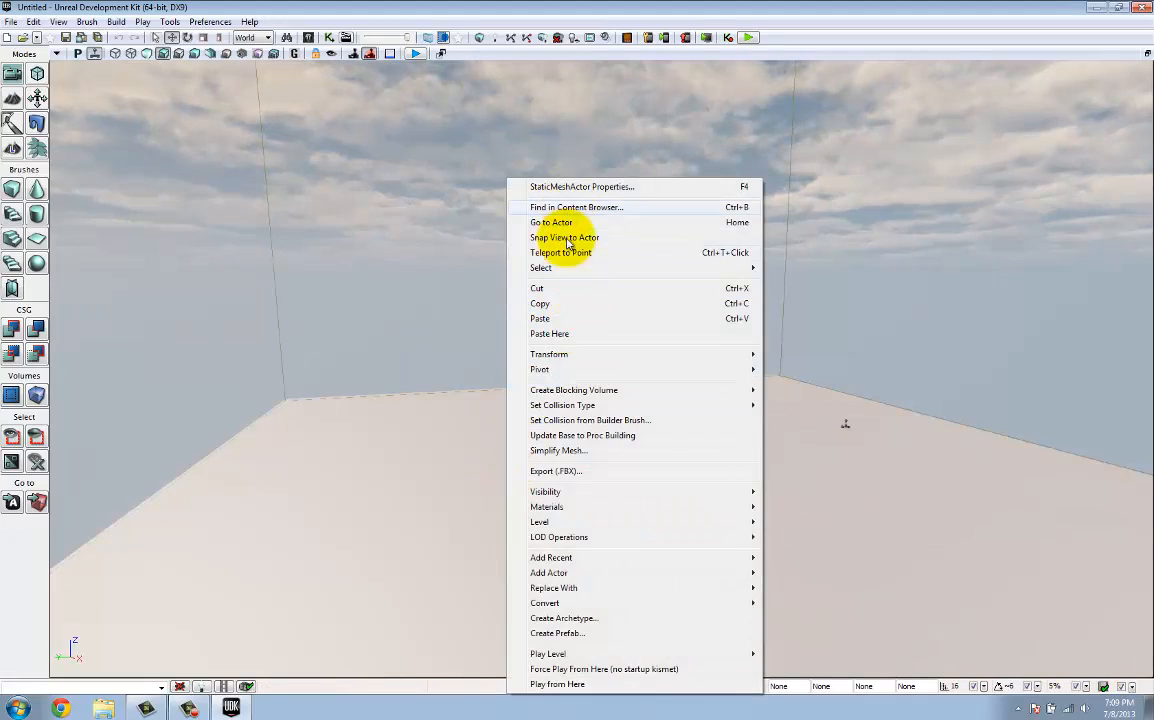
mouse_move(590, 565)
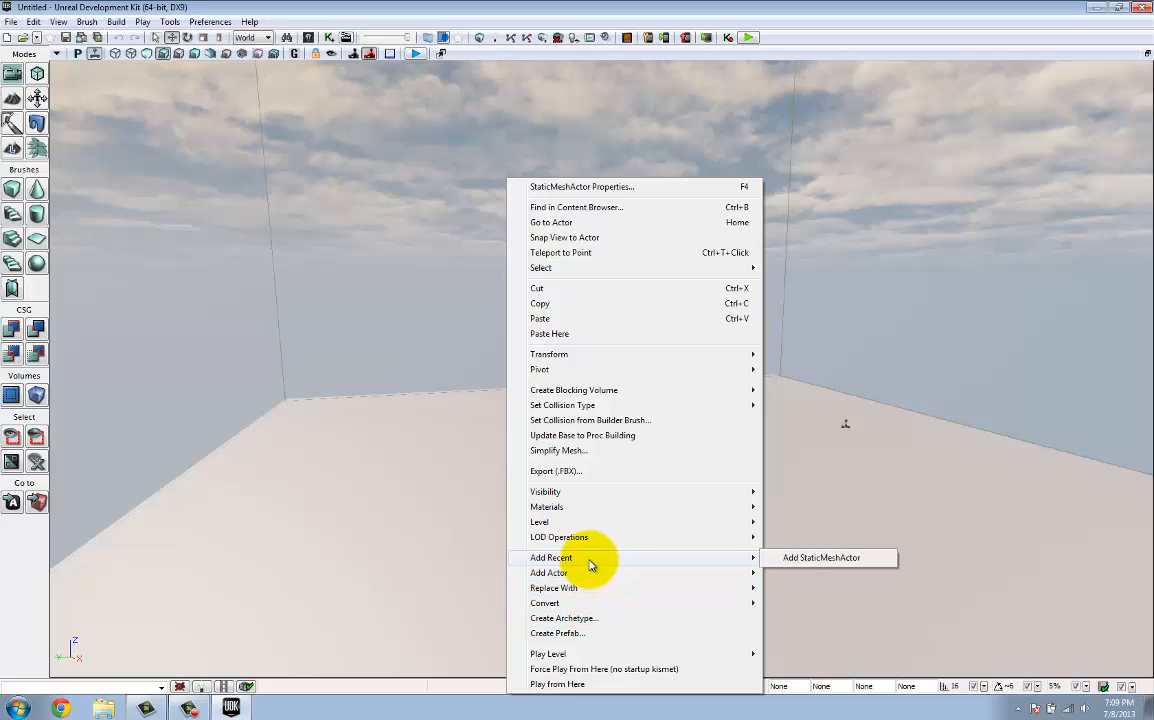
click(396, 459)
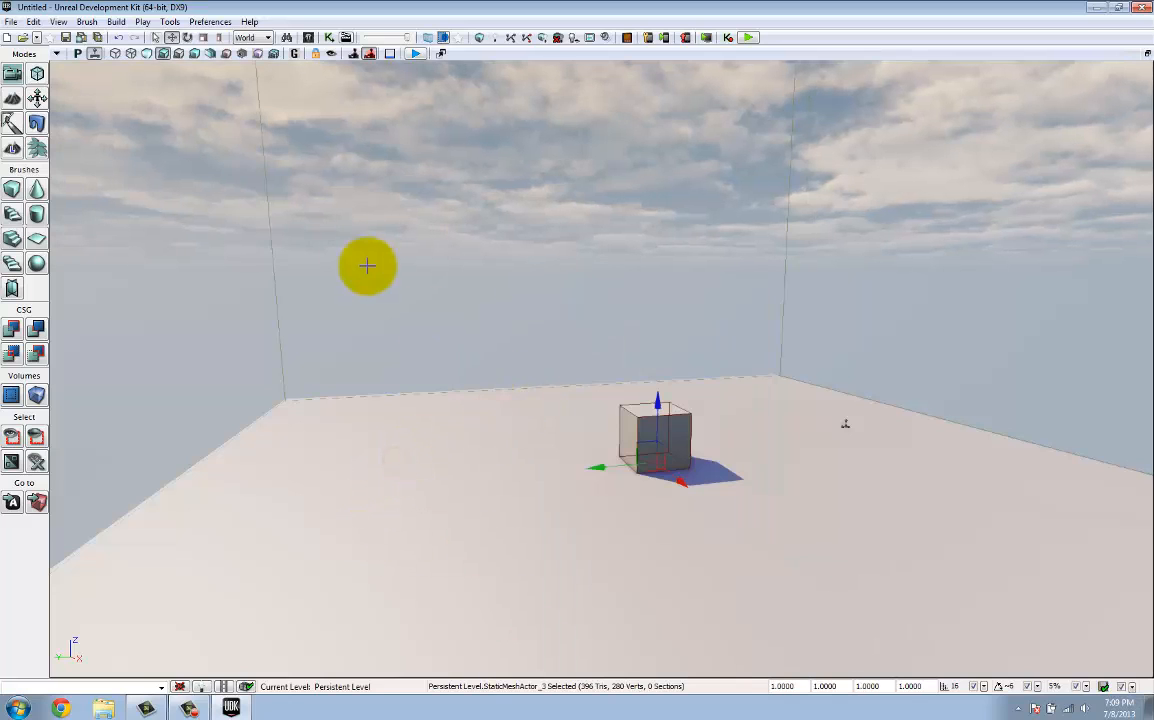
Step: Create a new blank level and select its red cube builder brush
click(13, 22)
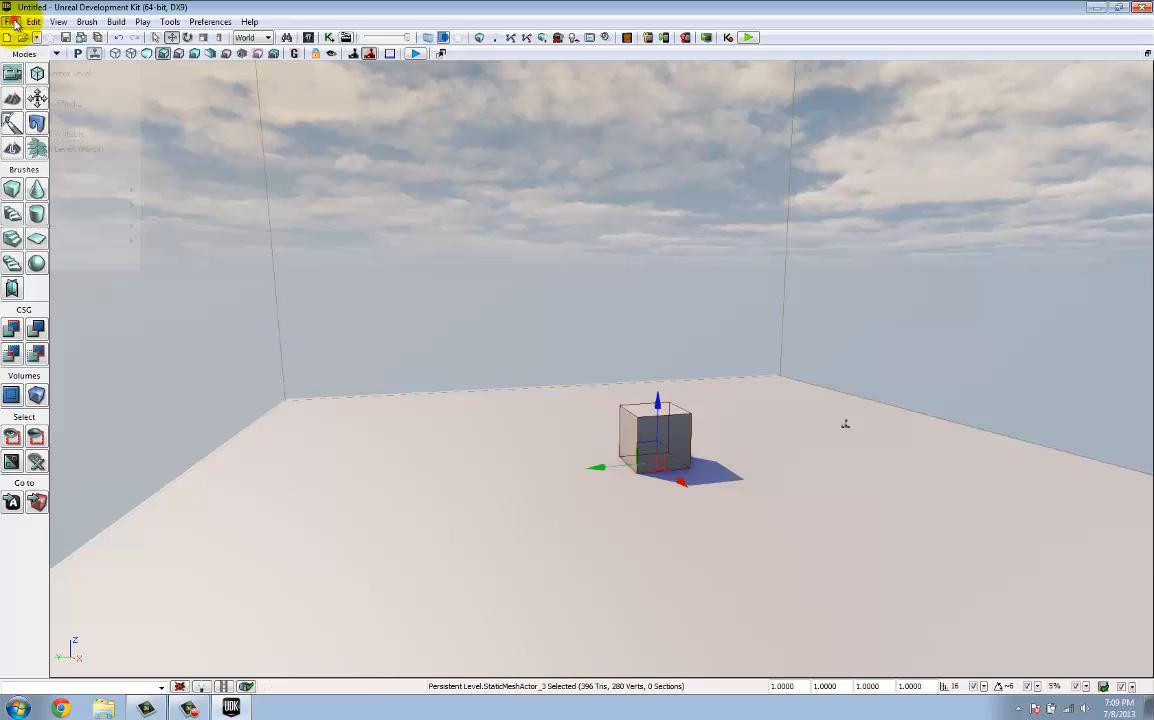
click(23, 40)
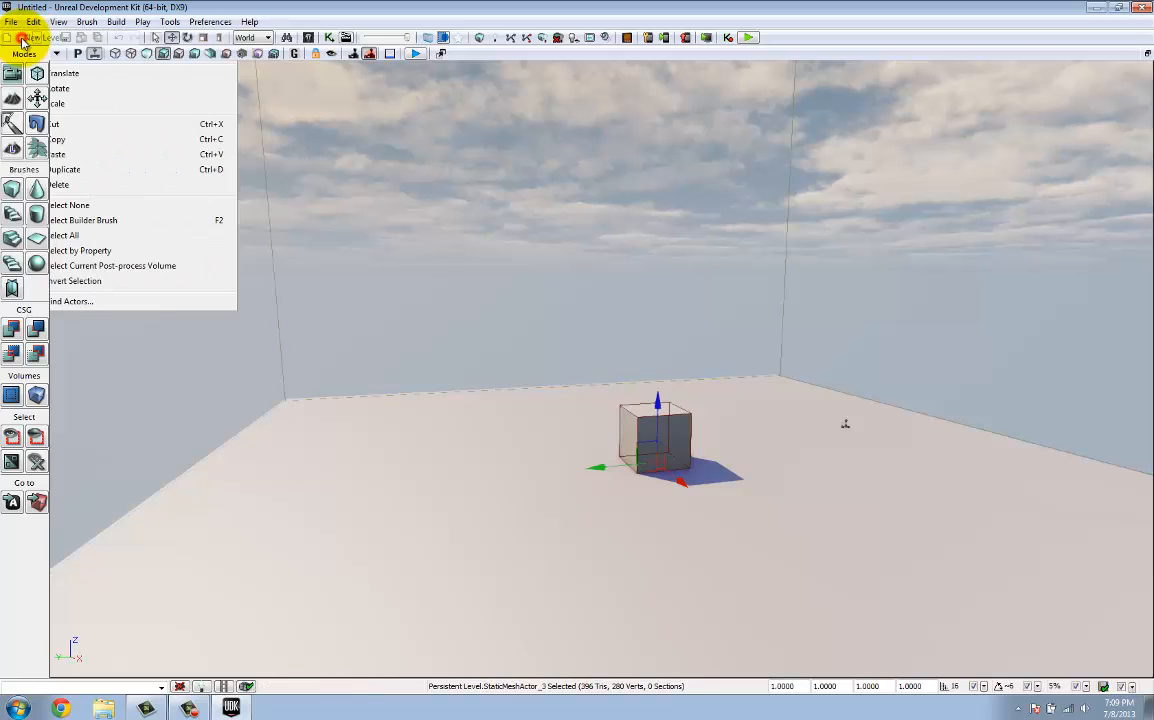
click(417, 421)
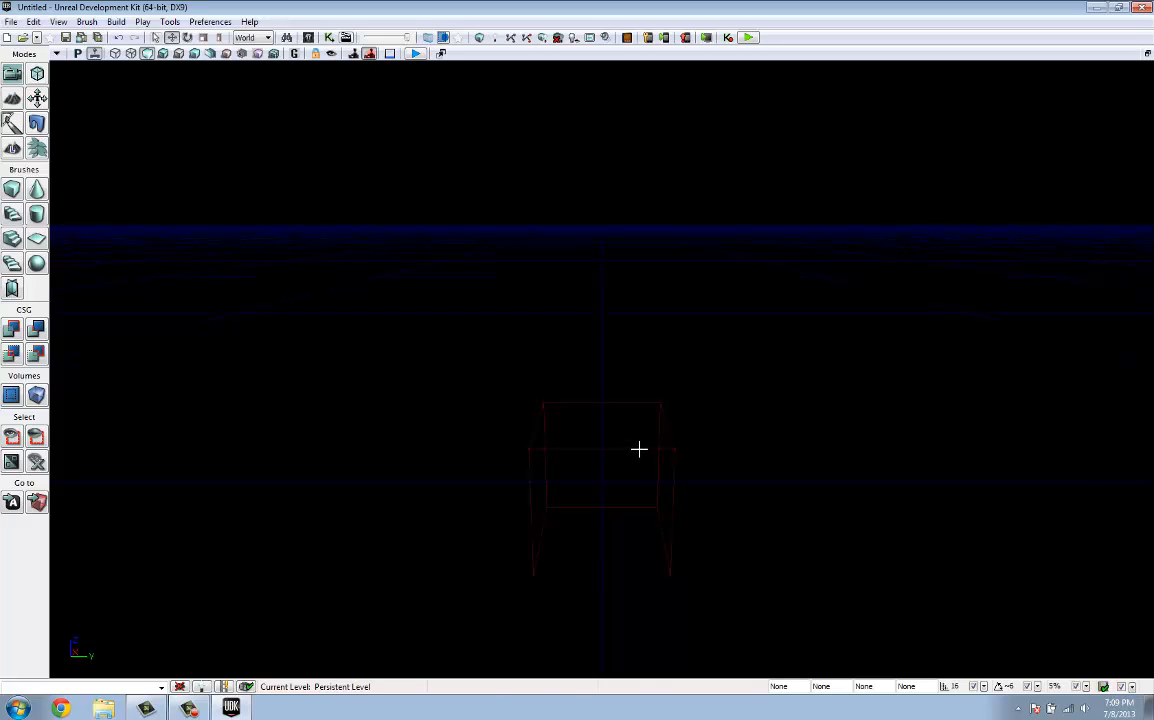
click(639, 449)
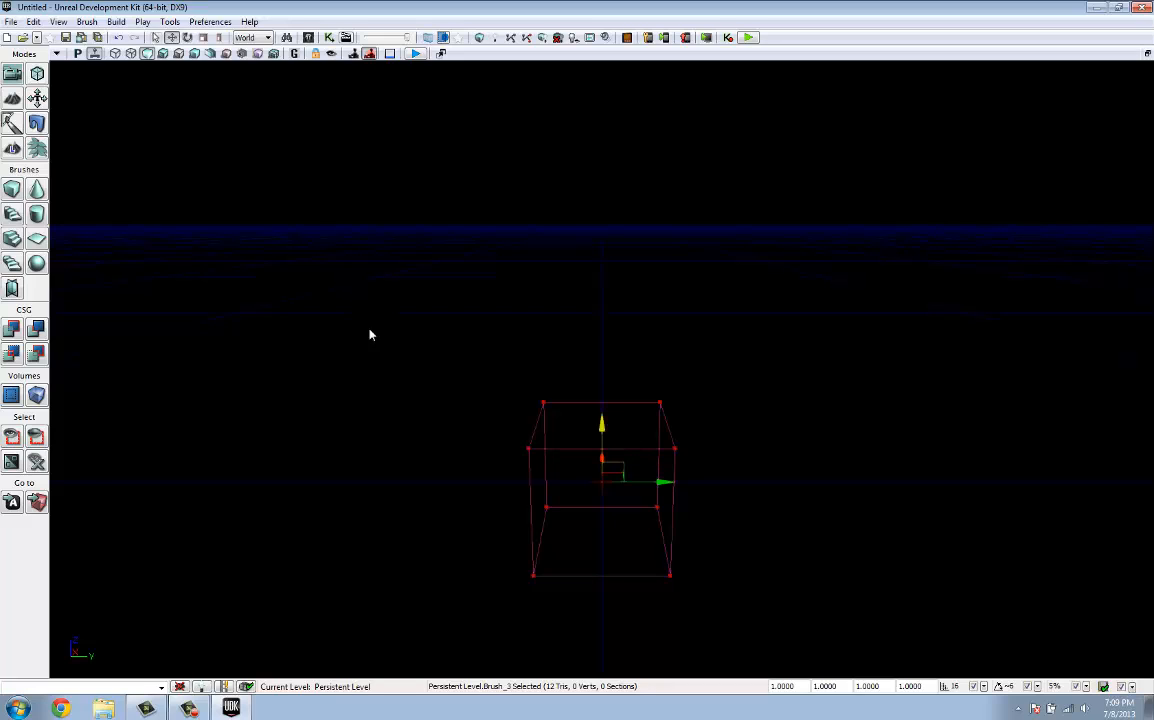
Step: Preview the builder brush as a cylinder, curved staircase, cone, linear staircase, sheet, spiral staircase, sphere and cards, ending with a cube
click(37, 215)
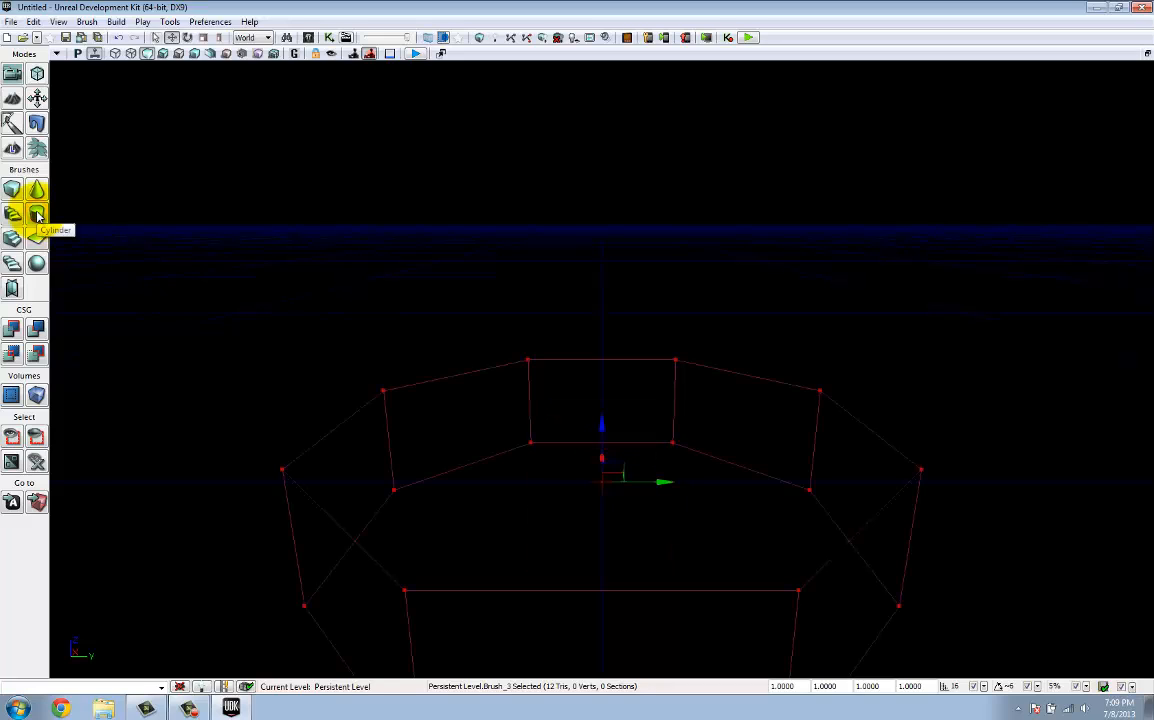
click(12, 213)
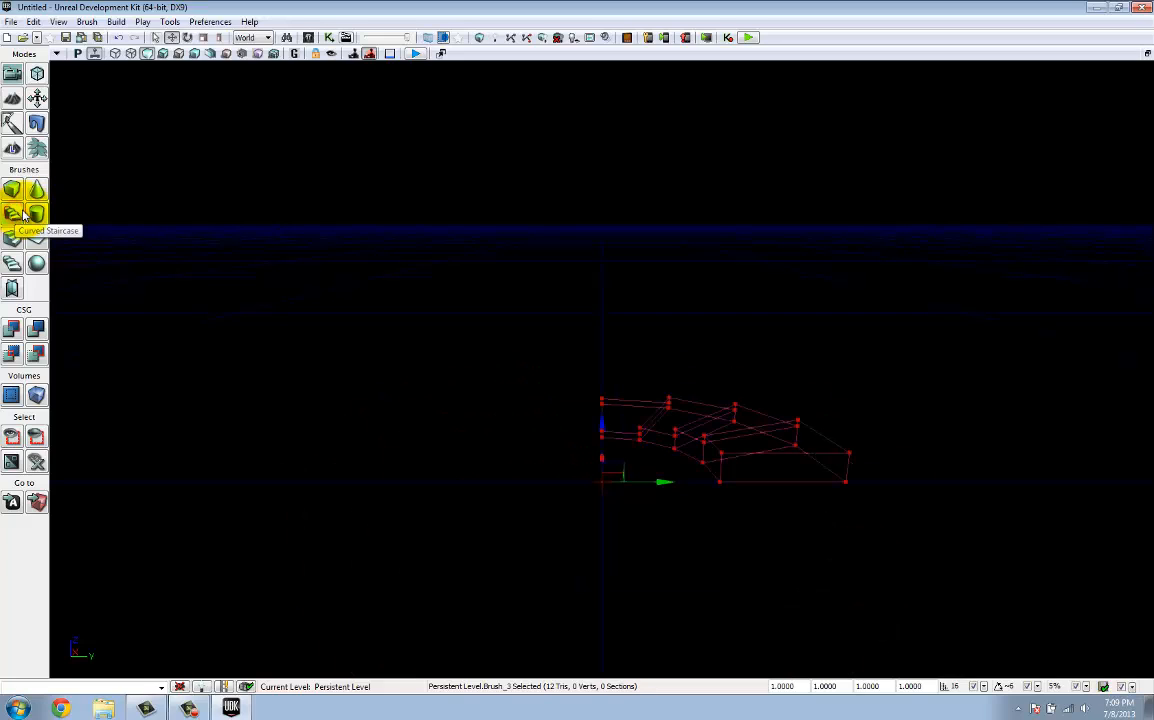
click(37, 193)
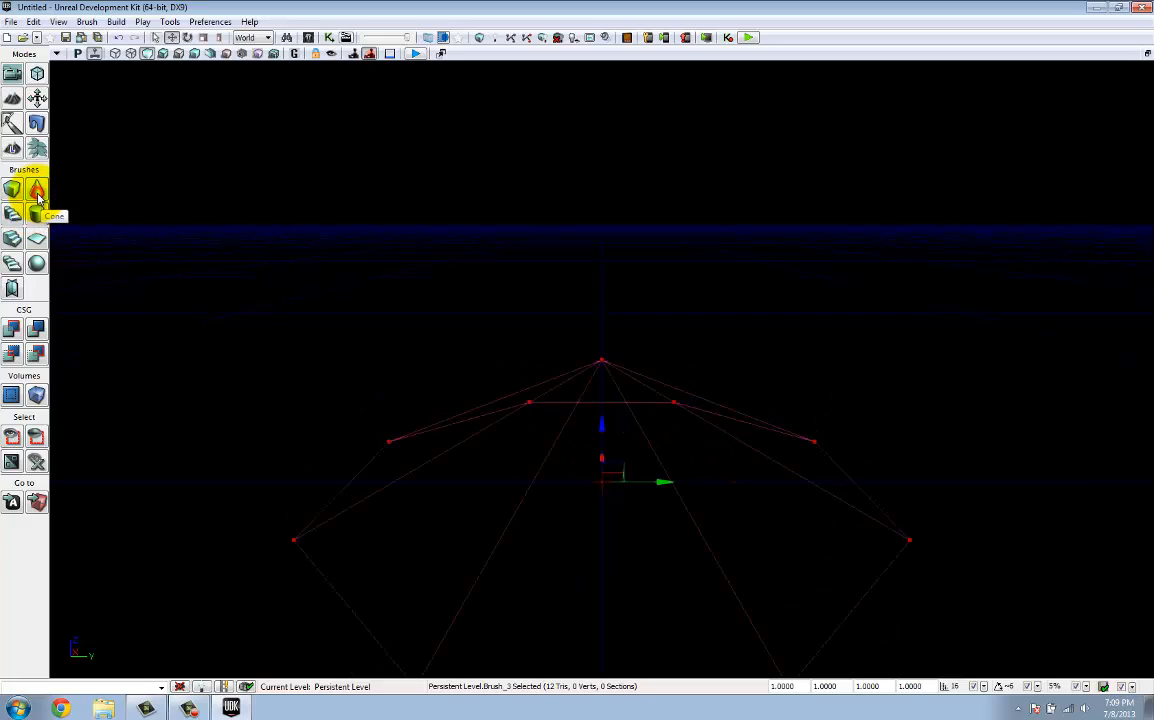
click(12, 238)
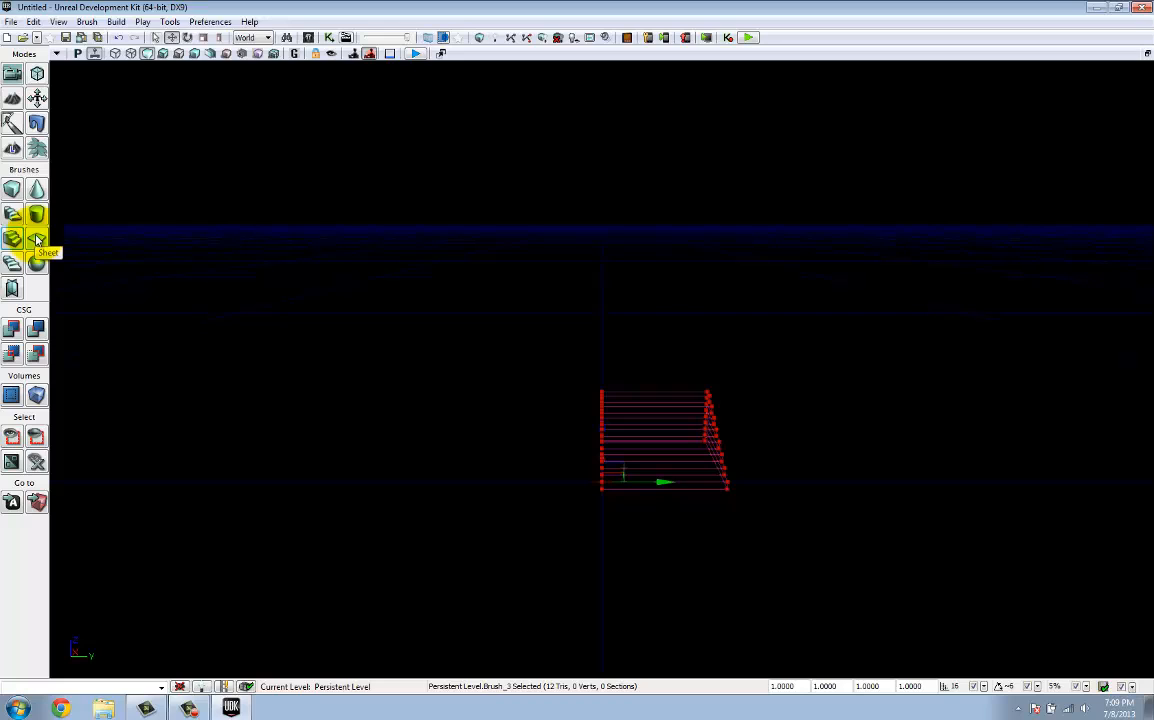
click(37, 240)
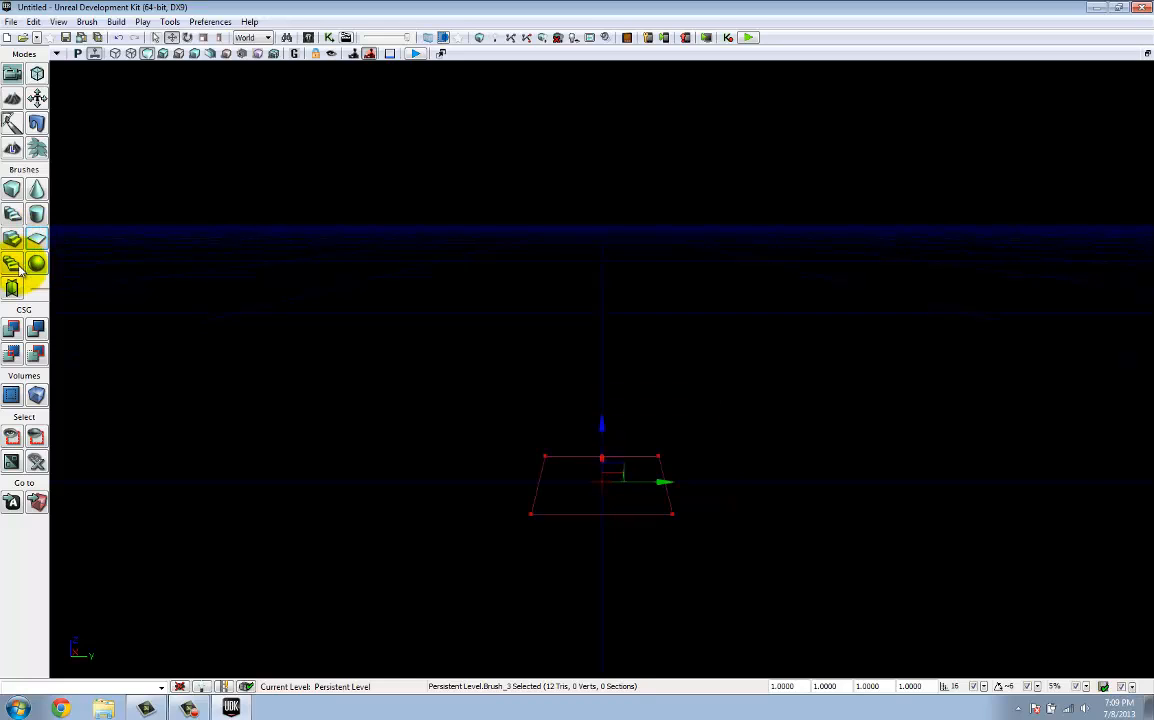
click(14, 263)
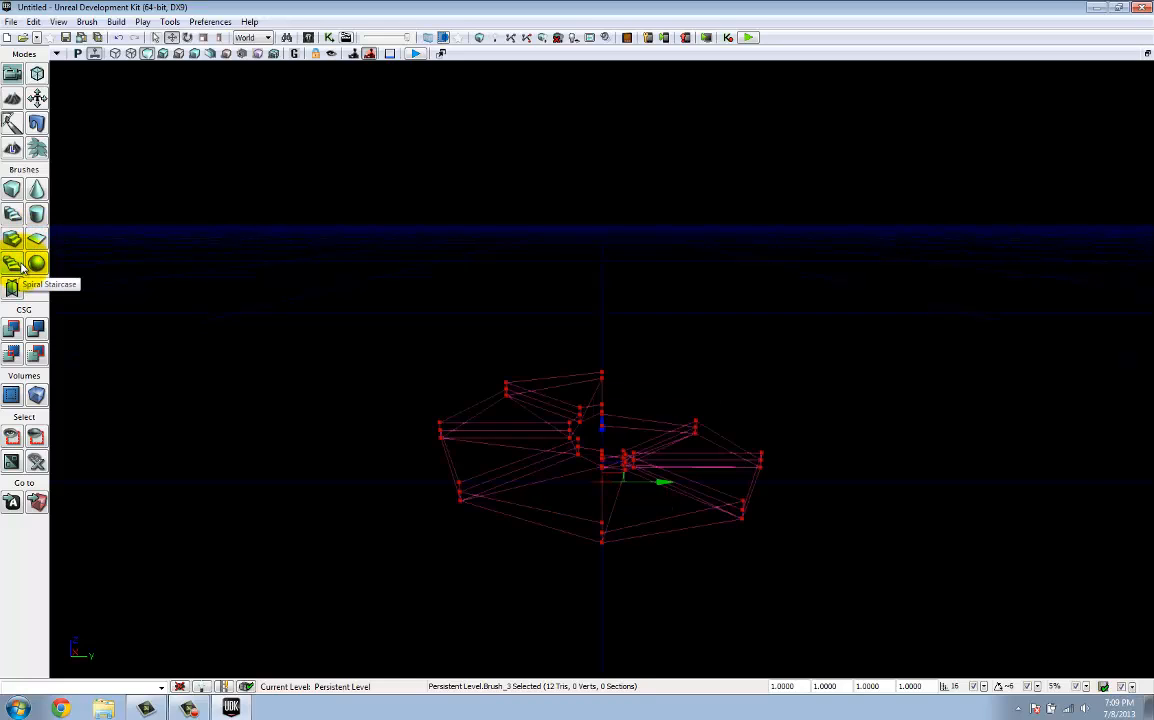
click(36, 262)
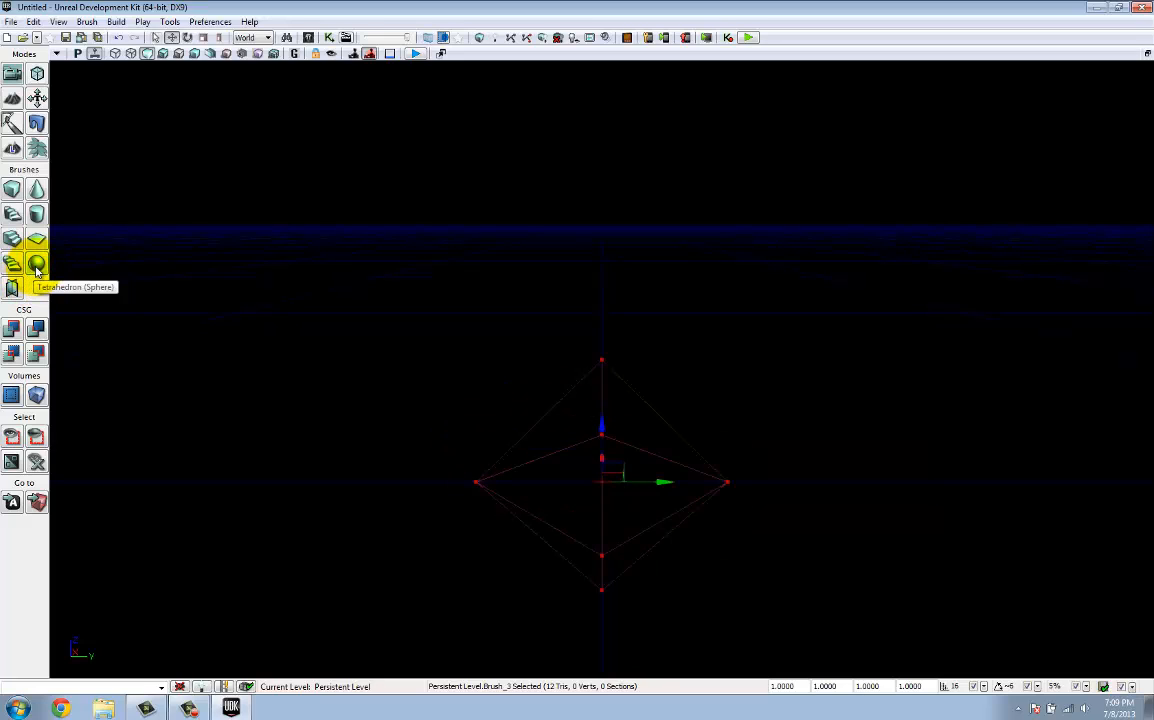
click(13, 264)
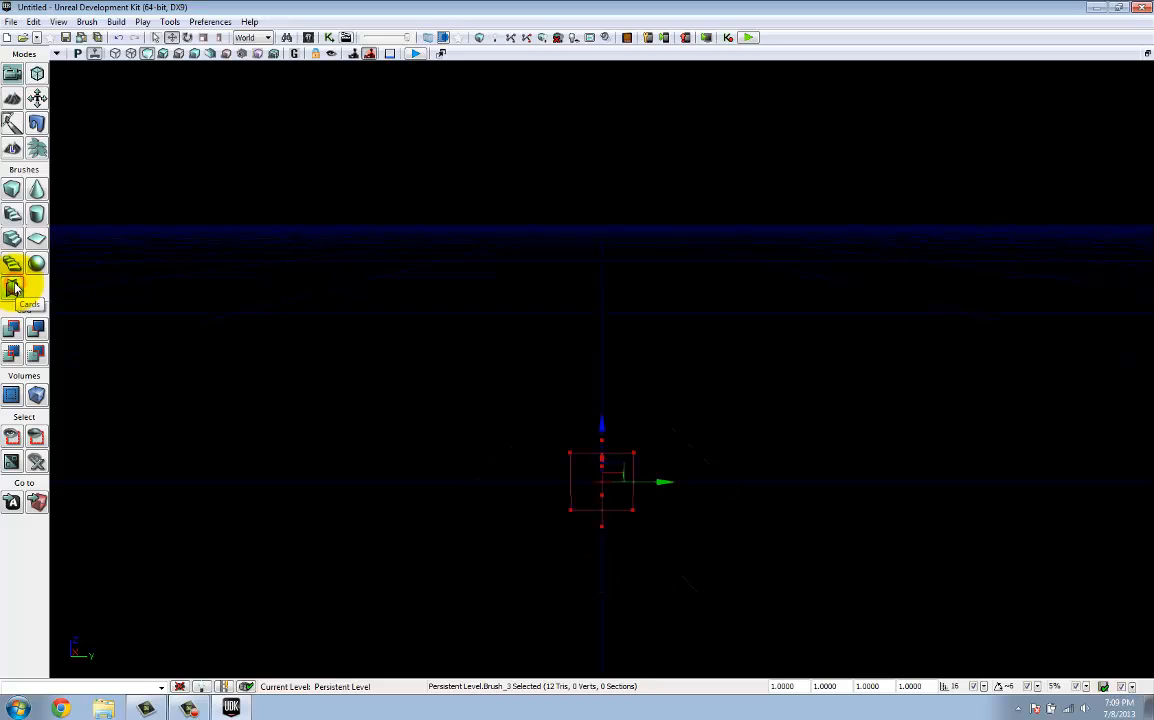
click(16, 192)
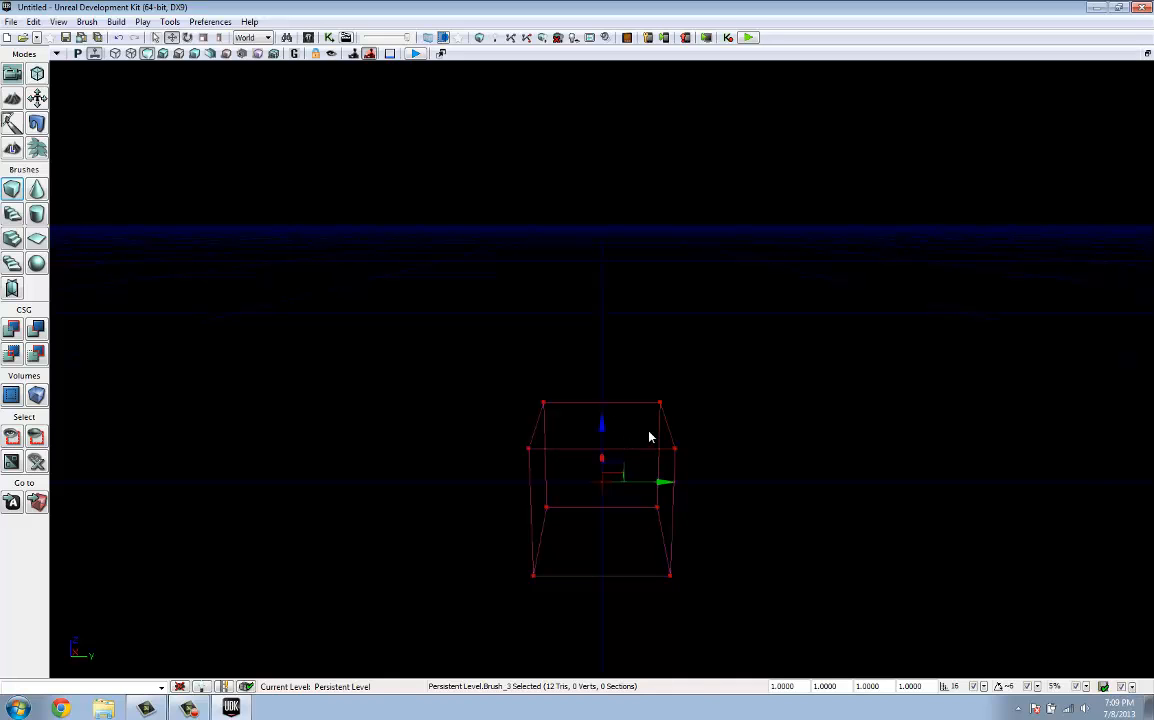
Step: Move the cube builder brush along its Y, Z and X axes, raising it slightly above the grid
right_drag(648, 367, 410, 382)
key(d)
key(s)
key(w)
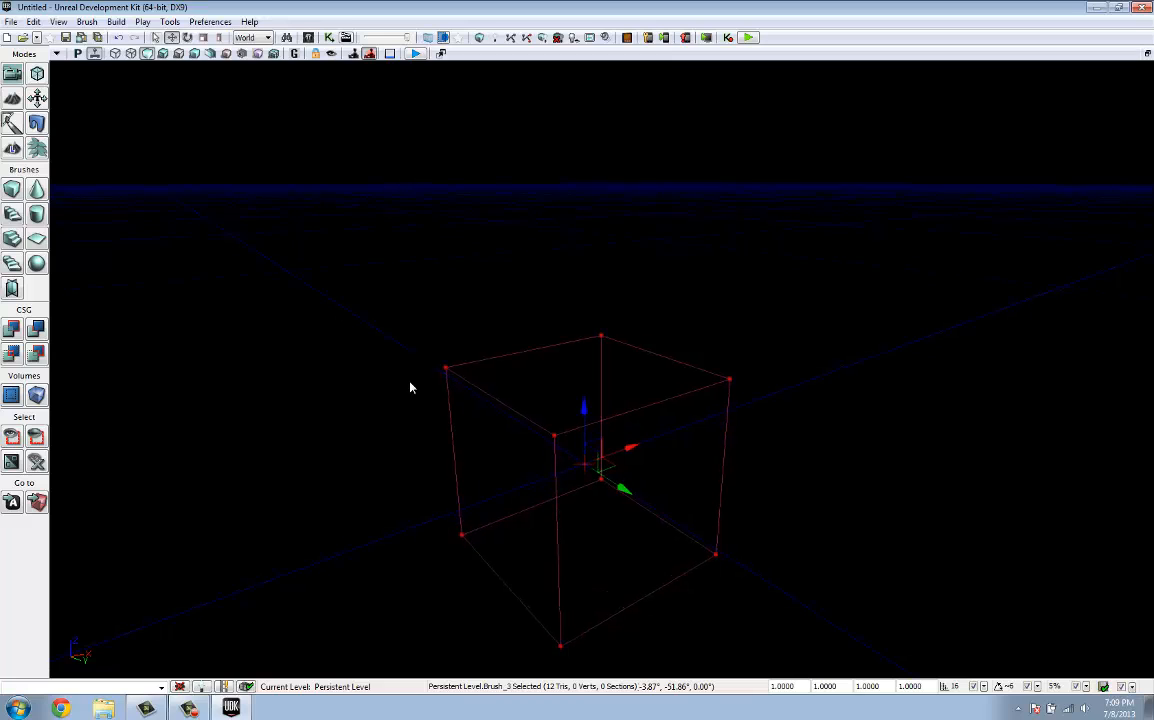
key(s)
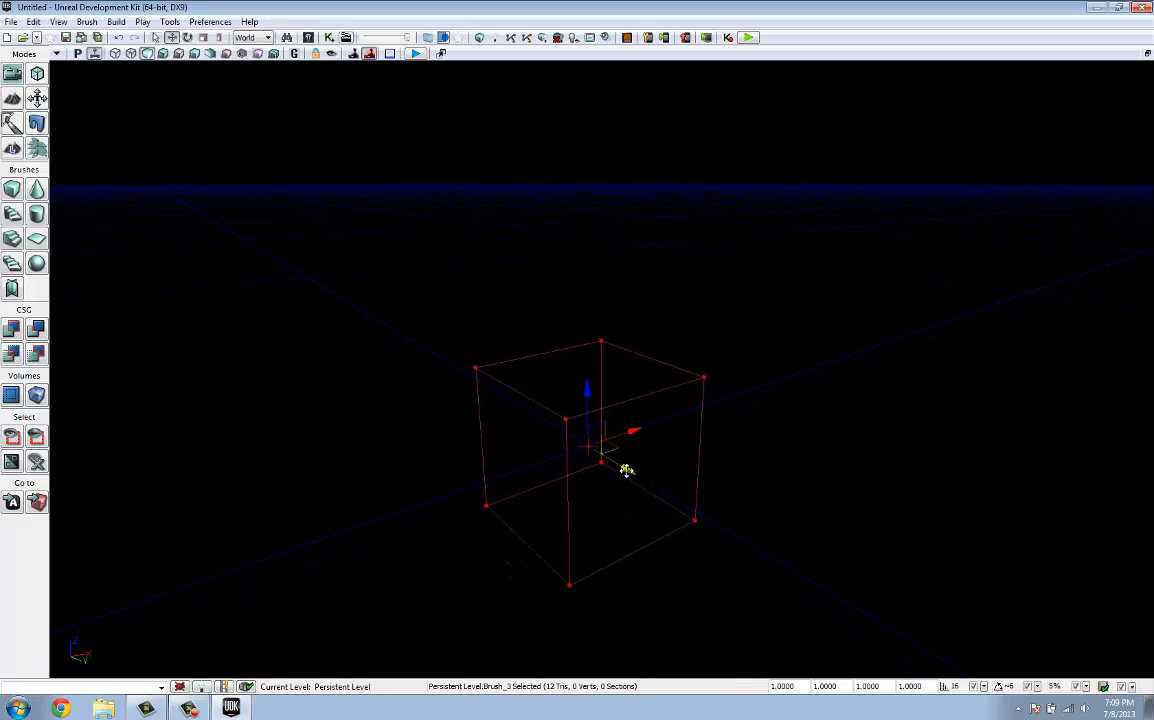
mouse_move(626, 470)
mouse_down()
mouse_move(388, 331)
mouse_move(755, 478)
mouse_move(544, 414)
mouse_move(360, 333)
mouse_move(742, 456)
mouse_move(549, 389)
mouse_move(714, 443)
mouse_move(591, 410)
mouse_up()
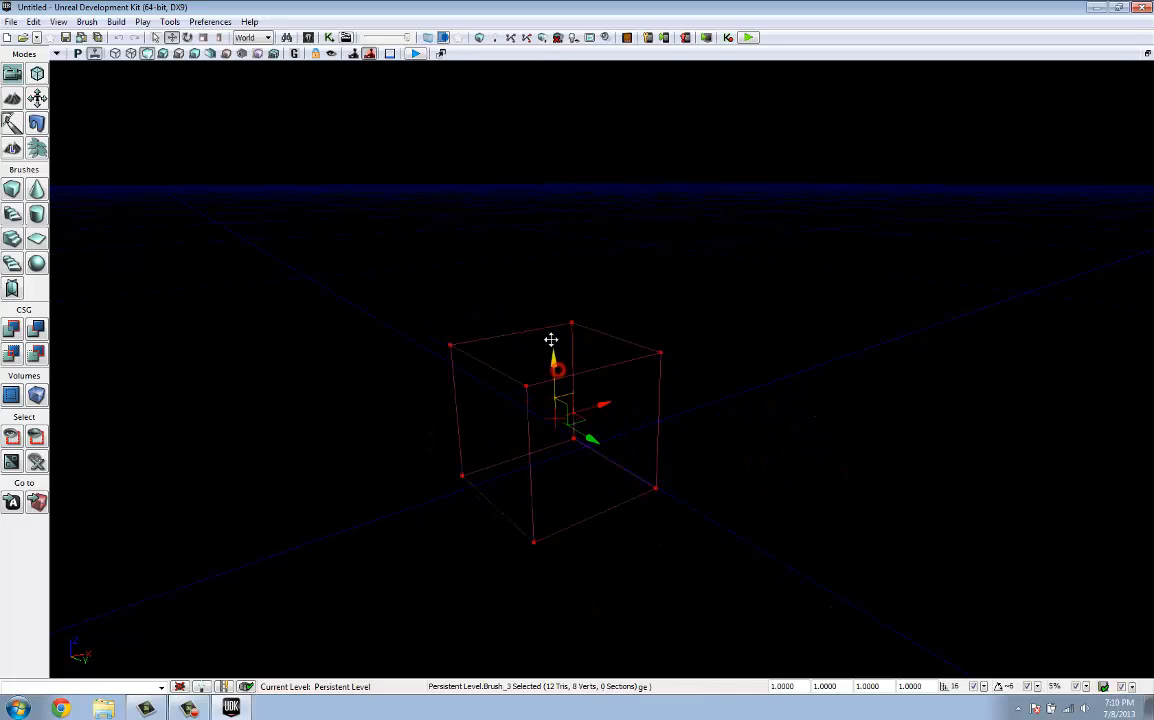
mouse_move(552, 343)
mouse_down()
mouse_move(538, 268)
mouse_move(545, 346)
mouse_up()
mouse_move(598, 379)
mouse_down()
mouse_move(626, 368)
mouse_move(523, 399)
mouse_move(684, 387)
mouse_move(744, 412)
mouse_move(618, 368)
mouse_up()
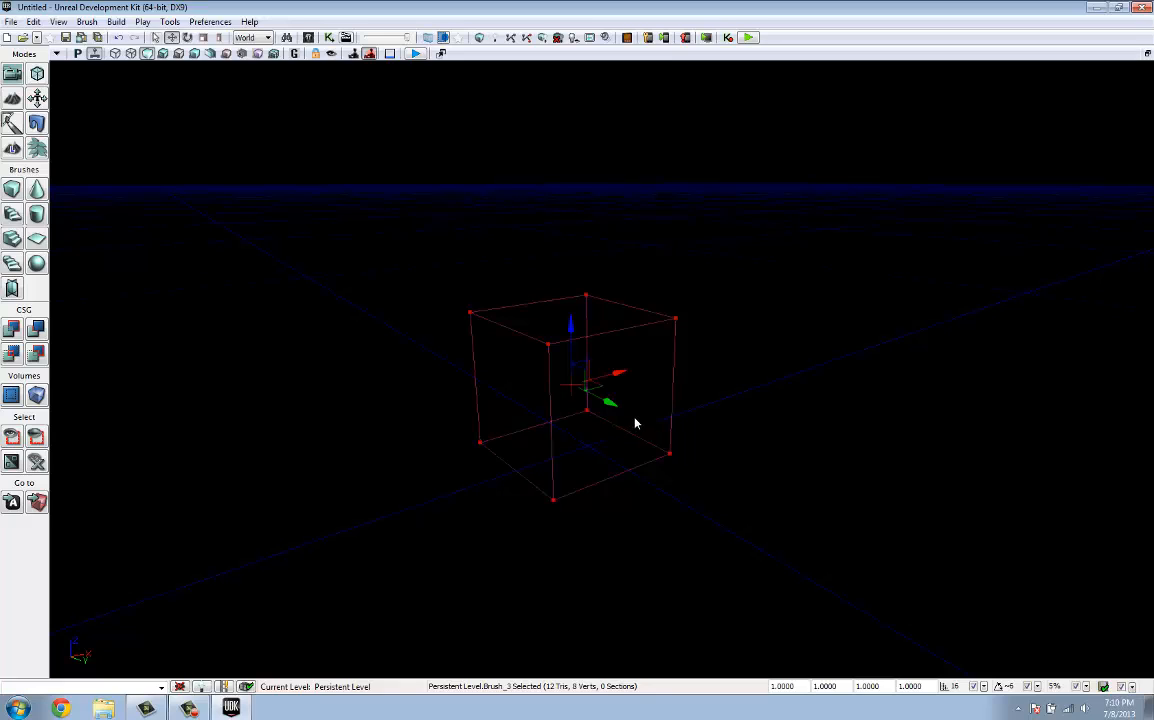
Step: Rotate the cube builder brush about its X and Y axes and bring it back to an upright orientation
key(space)
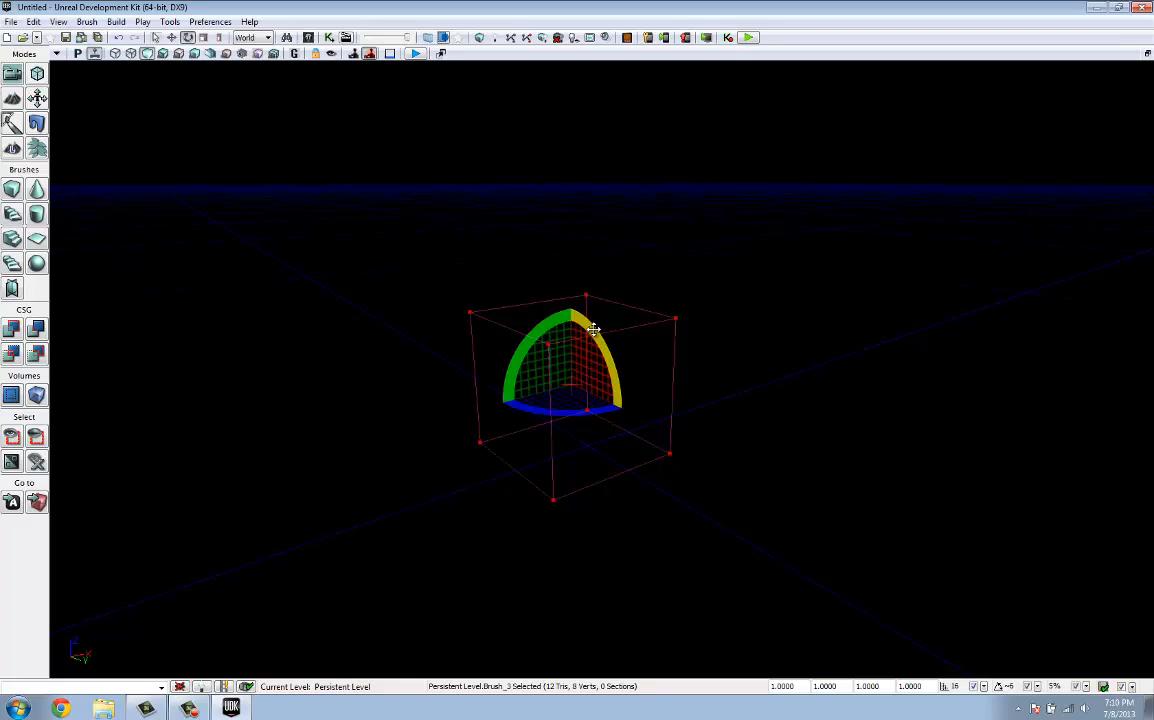
mouse_move(594, 329)
mouse_down()
mouse_move(652, 437)
mouse_move(690, 576)
mouse_move(690, 489)
mouse_move(708, 640)
mouse_up()
drag(541, 330, 407, 666)
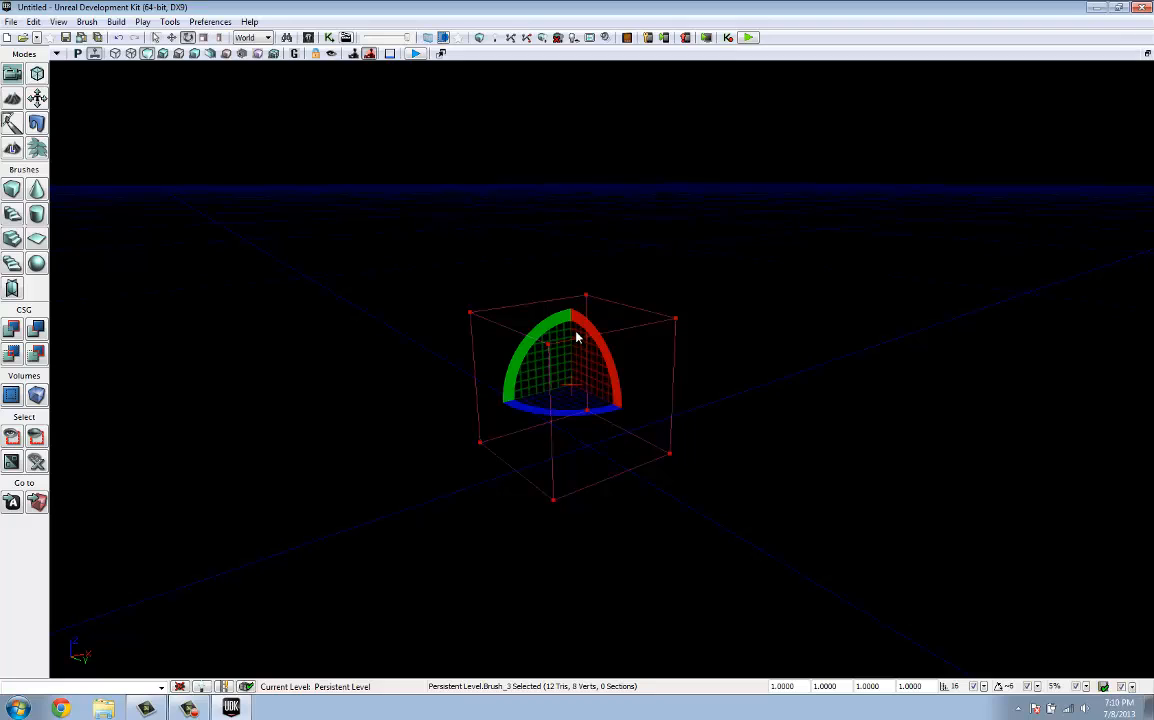
mouse_move(582, 313)
mouse_down()
mouse_move(621, 358)
mouse_move(652, 589)
mouse_move(683, 681)
mouse_move(656, 679)
mouse_move(667, 675)
mouse_move(659, 649)
mouse_up()
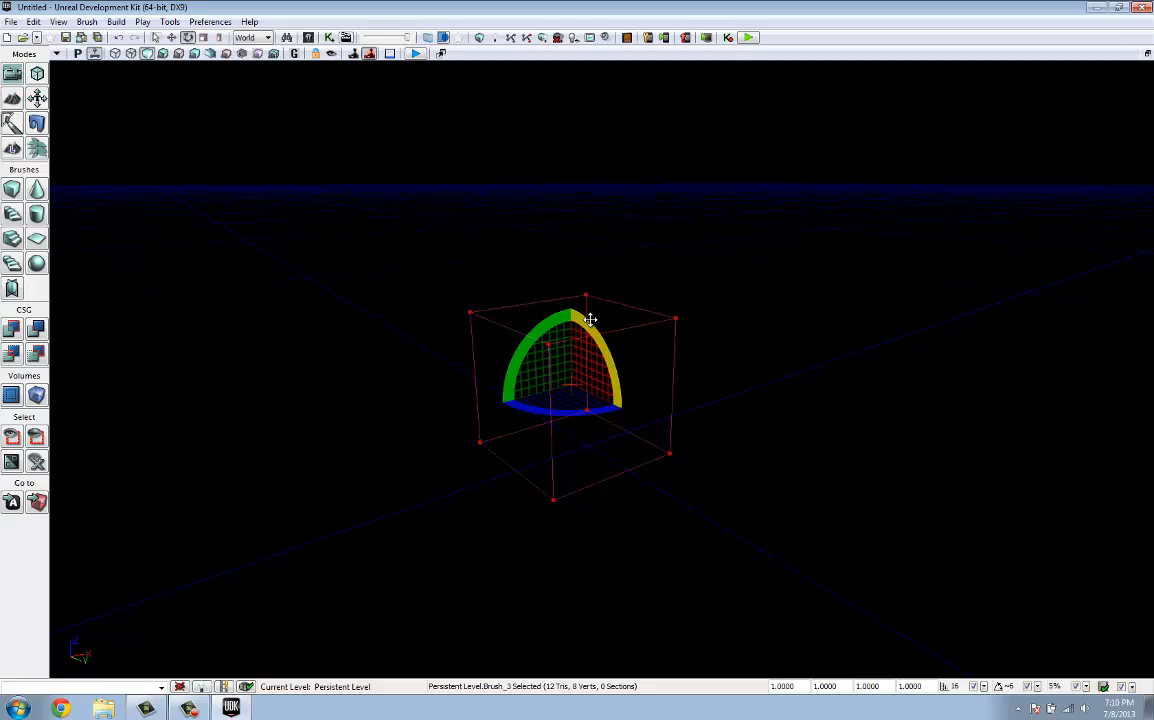
Step: Scale the cube builder brush up uniformly to about twice its size
key(space)
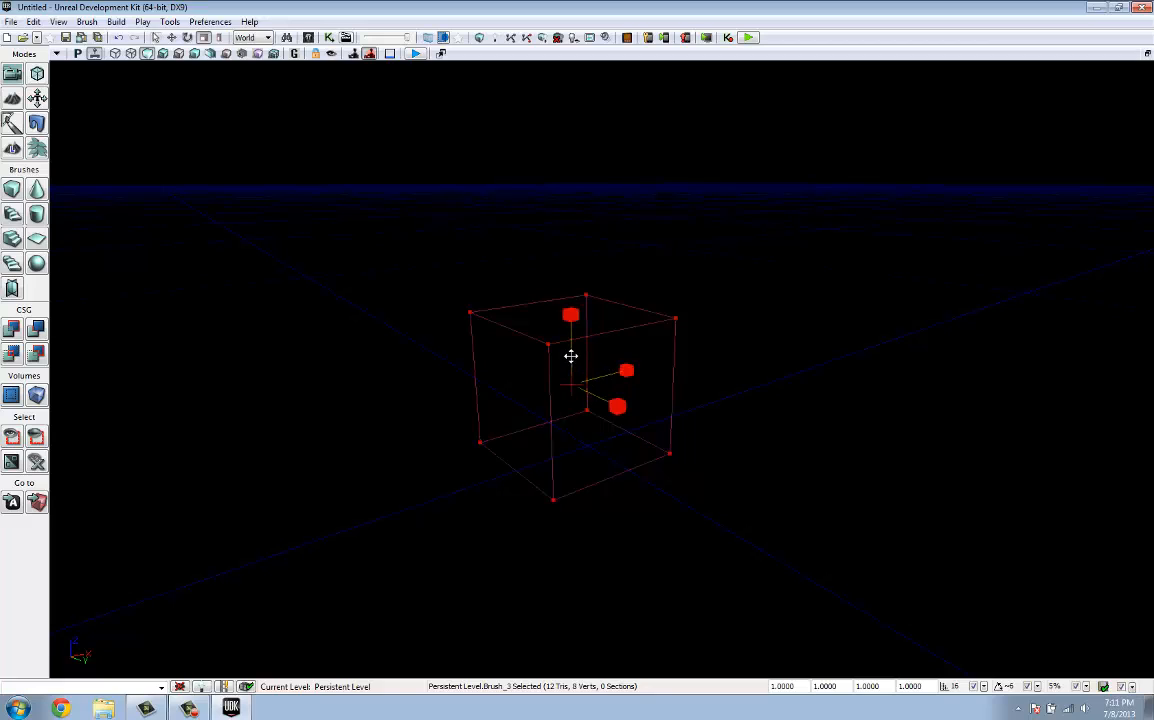
mouse_move(596, 374)
mouse_down()
mouse_move(762, 317)
mouse_move(576, 383)
mouse_move(571, 332)
mouse_up()
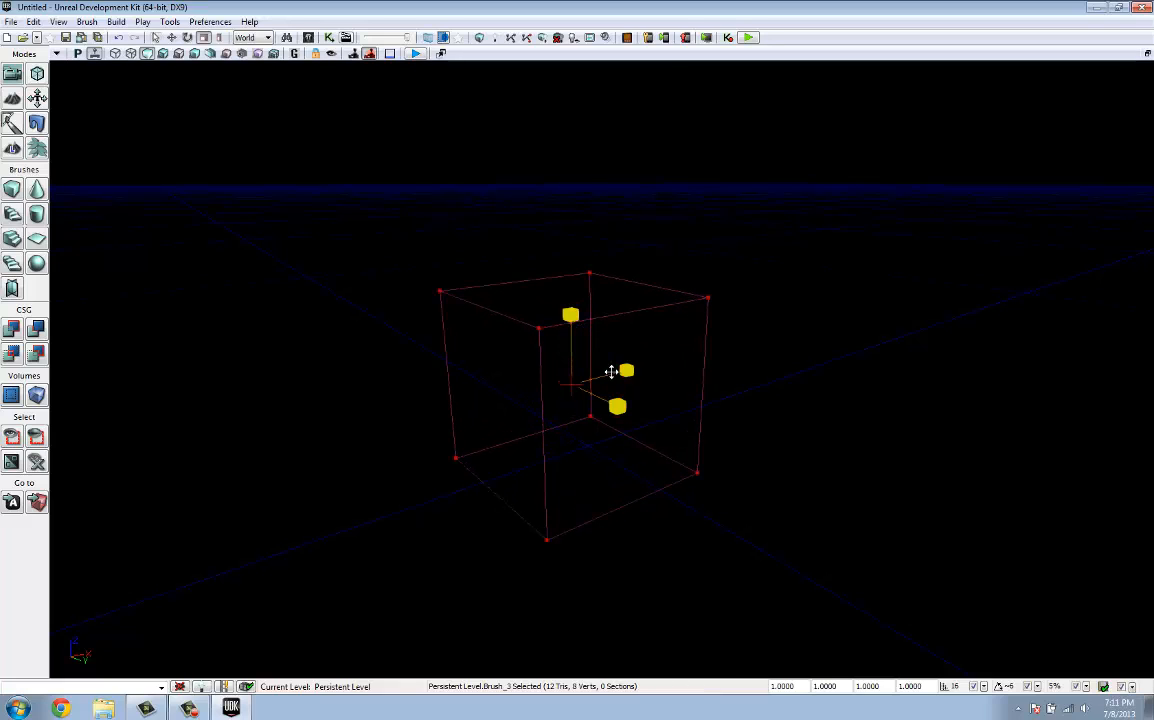
mouse_move(611, 372)
mouse_down()
mouse_move(626, 371)
mouse_move(600, 397)
mouse_move(616, 406)
mouse_move(582, 384)
mouse_move(720, 431)
mouse_move(703, 420)
mouse_up()
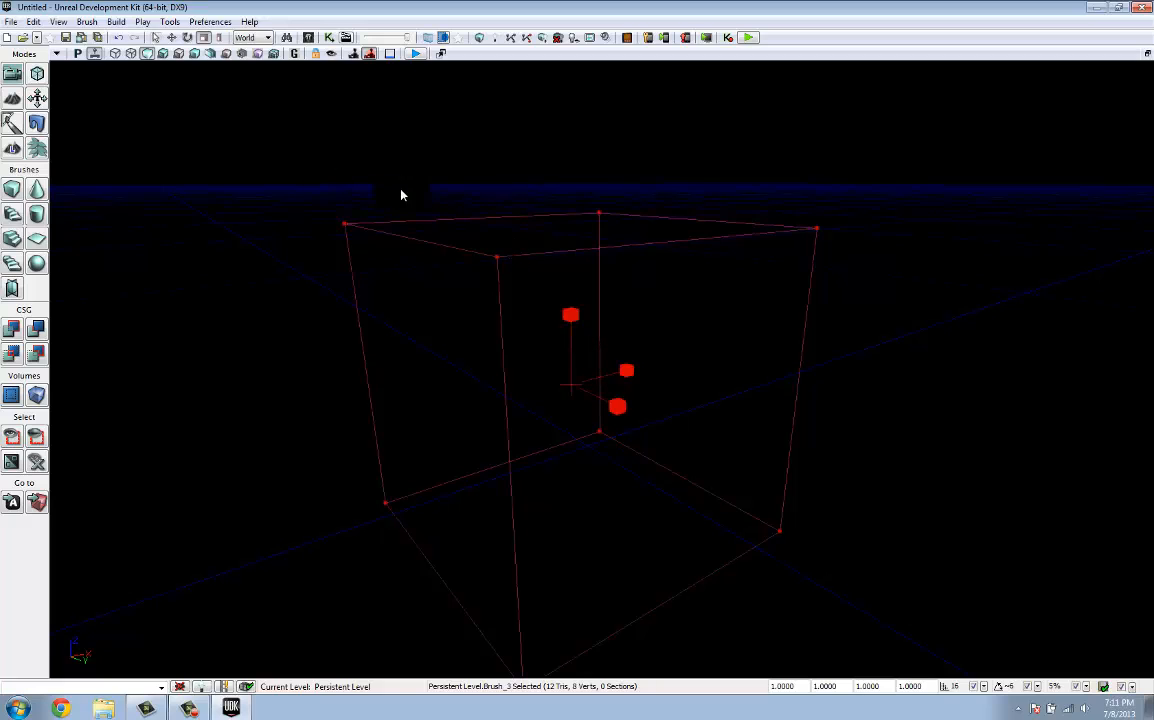
Step: Scale the cube builder brush non-uniformly into a thin slab, flattening it along Z and stretching it along X and Y
click(221, 38)
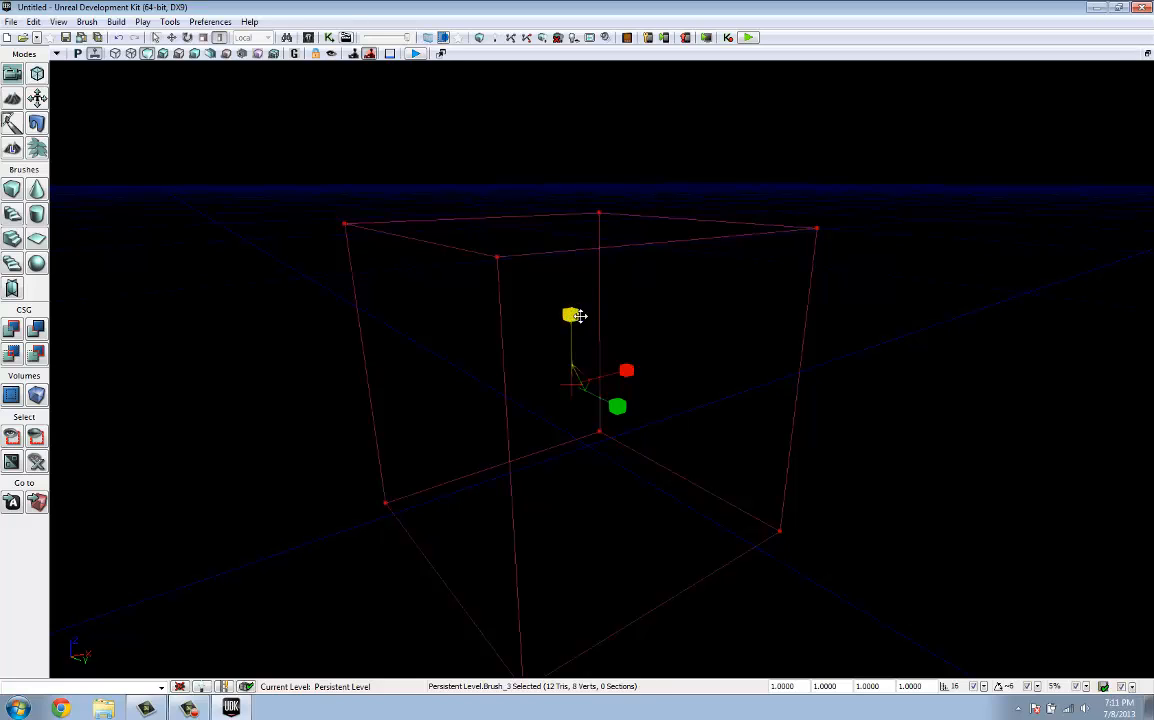
drag(581, 322, 639, 682)
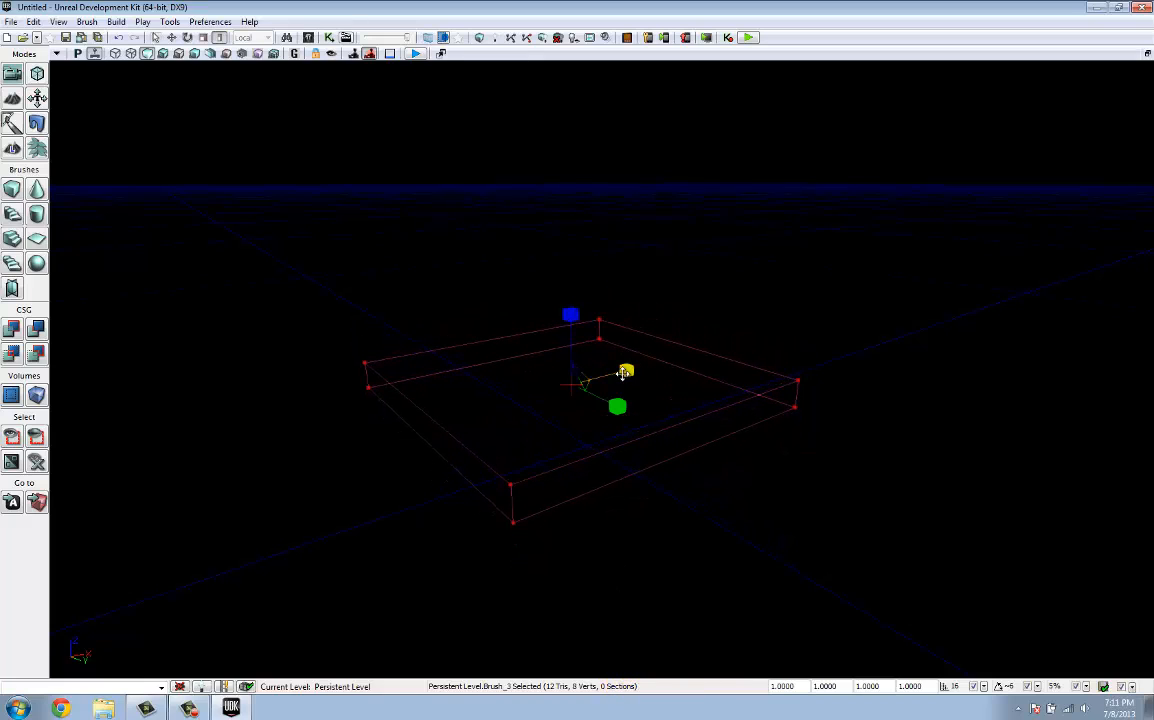
mouse_move(626, 371)
mouse_down()
mouse_move(817, 293)
mouse_move(755, 309)
mouse_up()
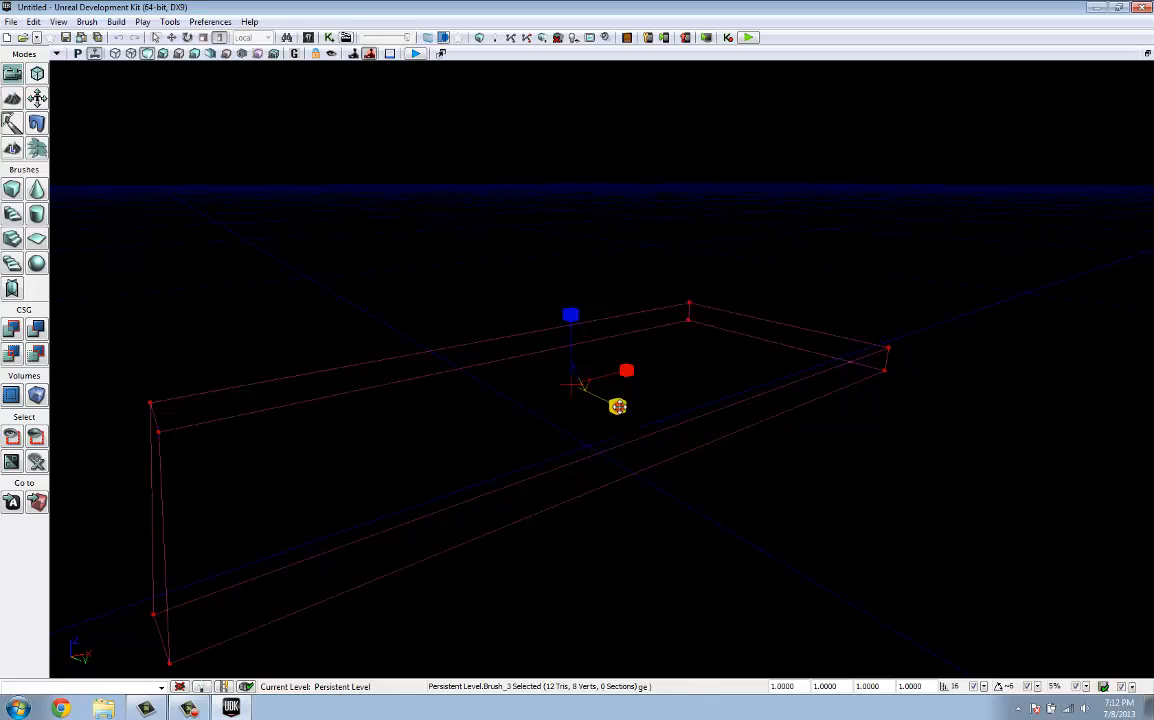
drag(617, 406, 652, 429)
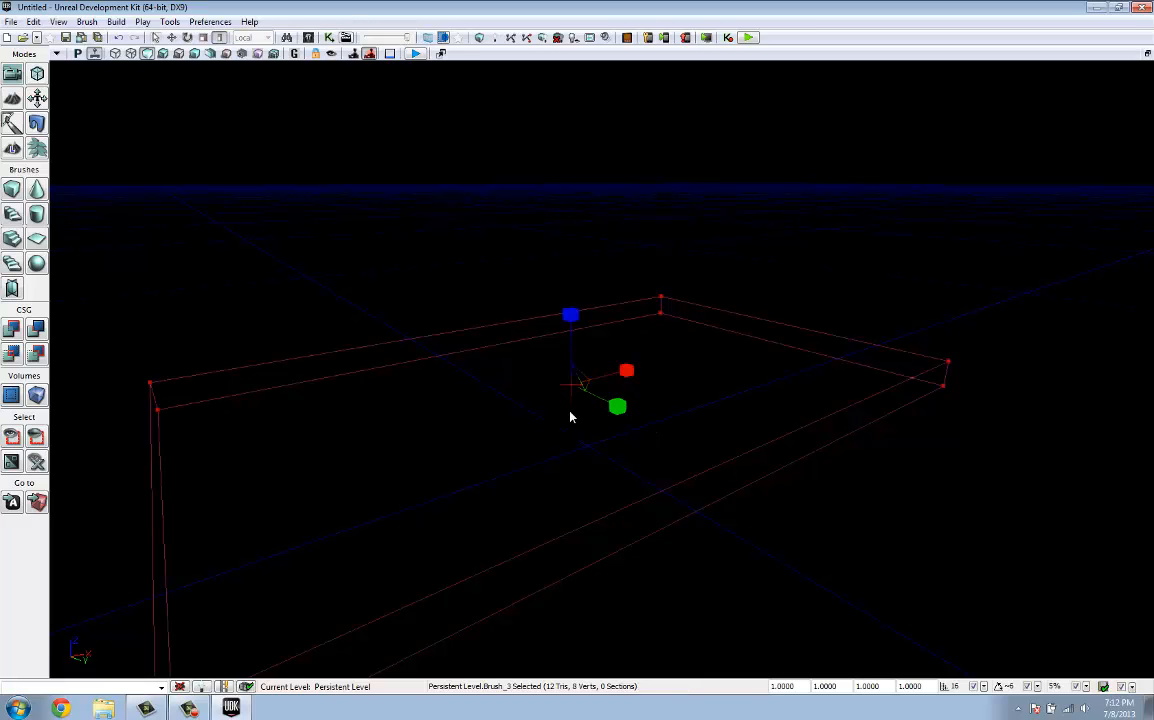
scroll(569, 413, down, 1)
mouse_move(541, 418)
right_down()
mouse_move(532, 430)
mouse_move(320, 377)
mouse_move(256, 430)
mouse_move(291, 437)
mouse_move(312, 406)
mouse_move(541, 423)
right_up()
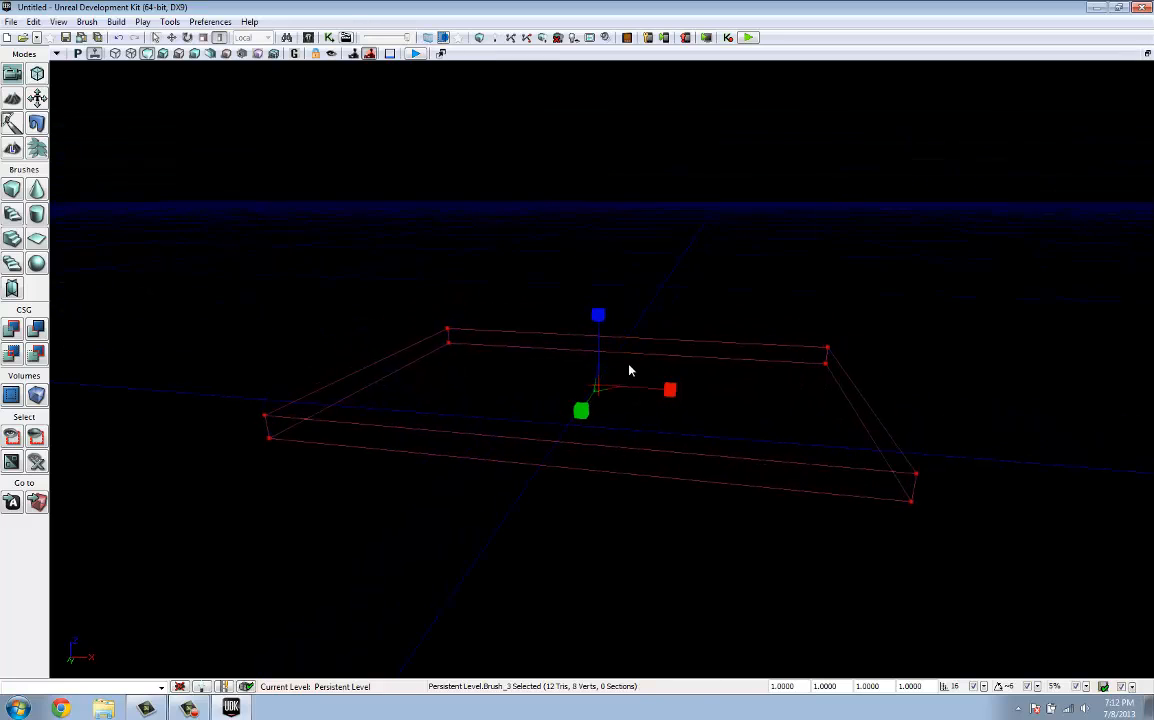
key(w)
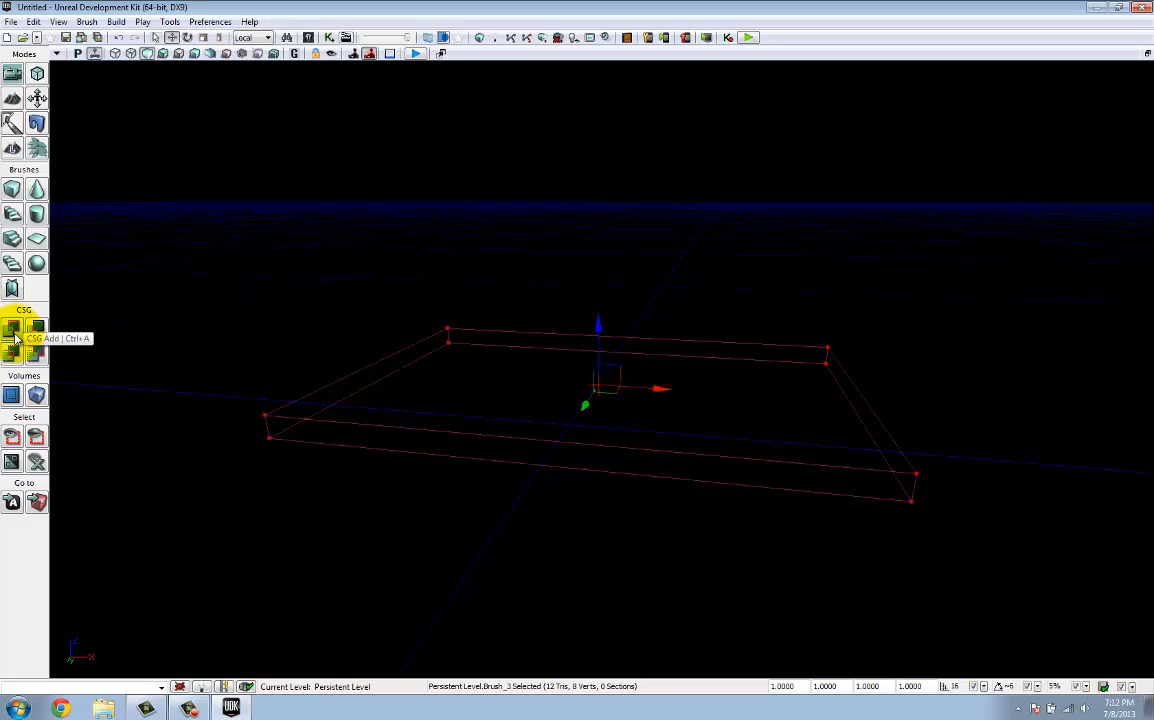
Step: Try CSG Add on the slab-shaped builder brush and undo the addition, three times over
click(14, 330)
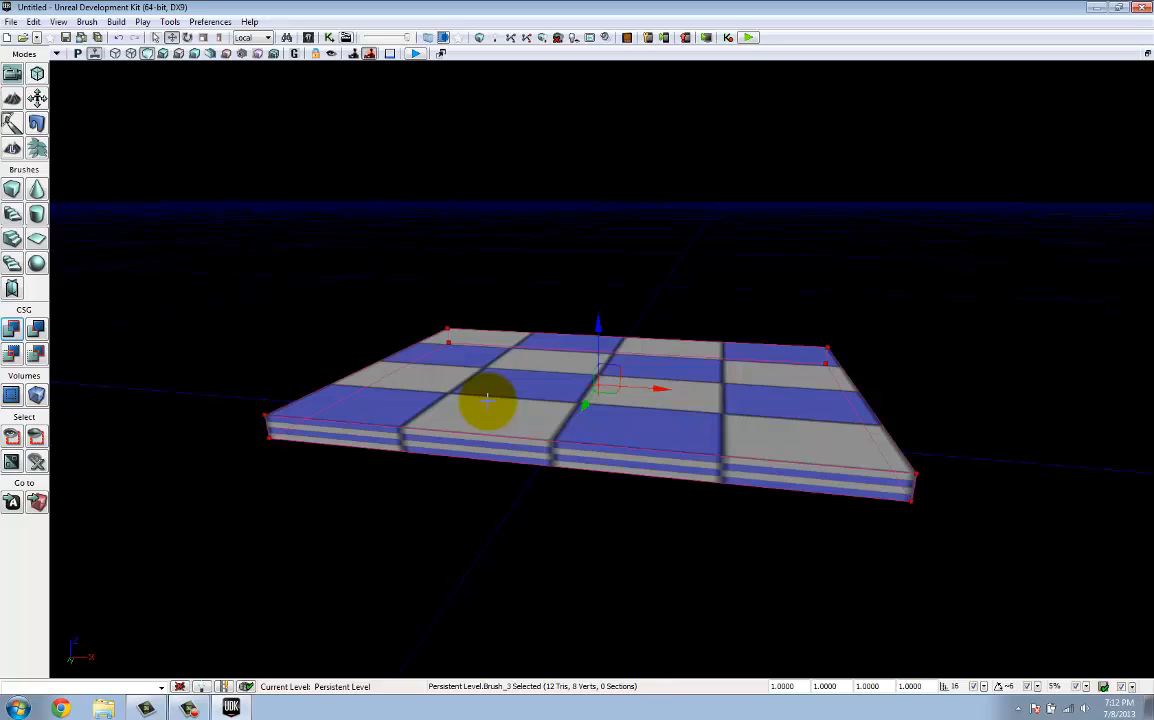
key(ctrl+z)
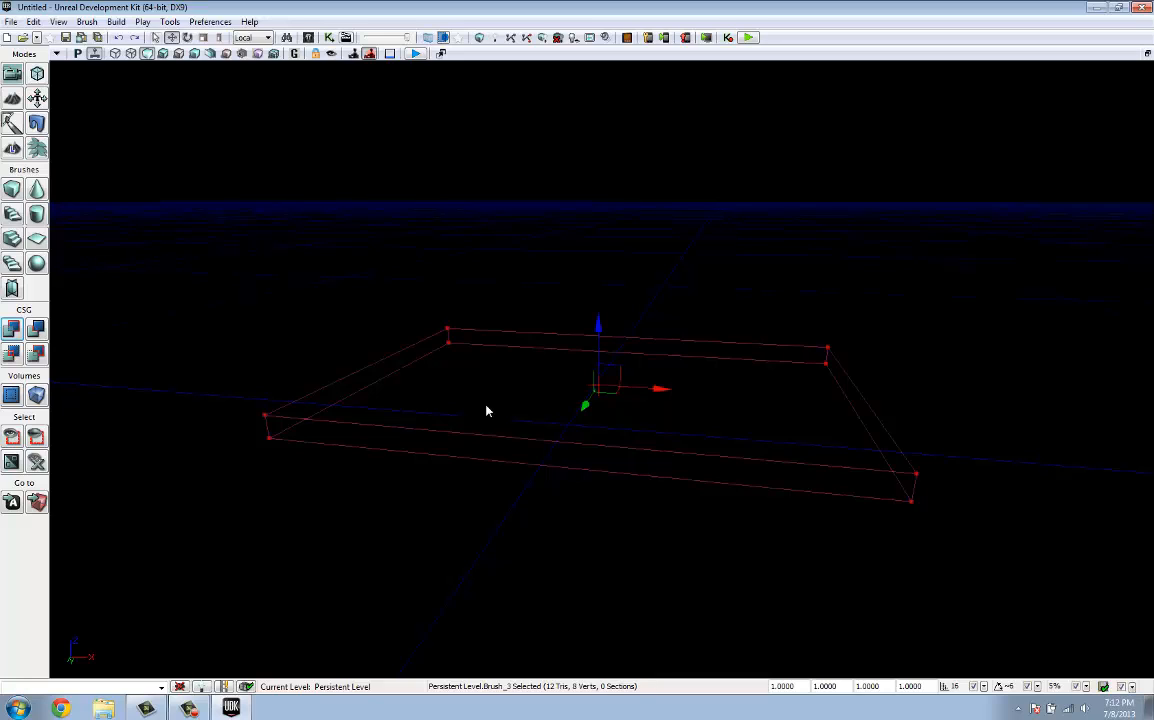
key(ctrl+a)
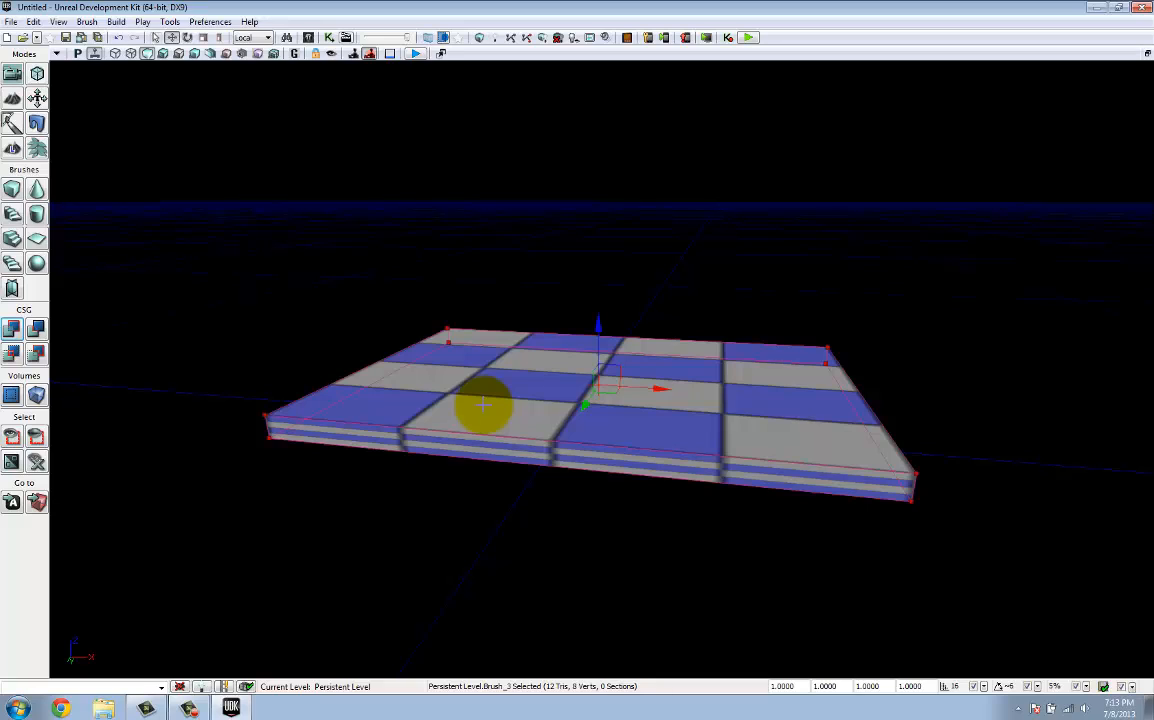
key(ctrl+z)
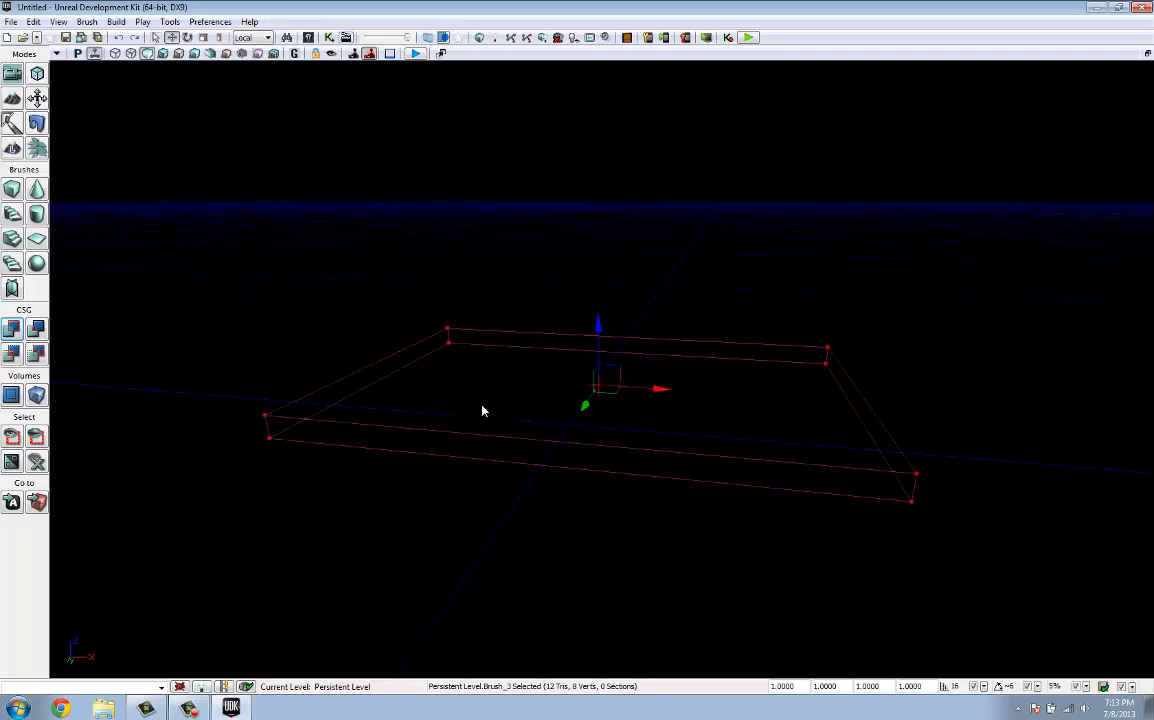
key(ctrl+a)
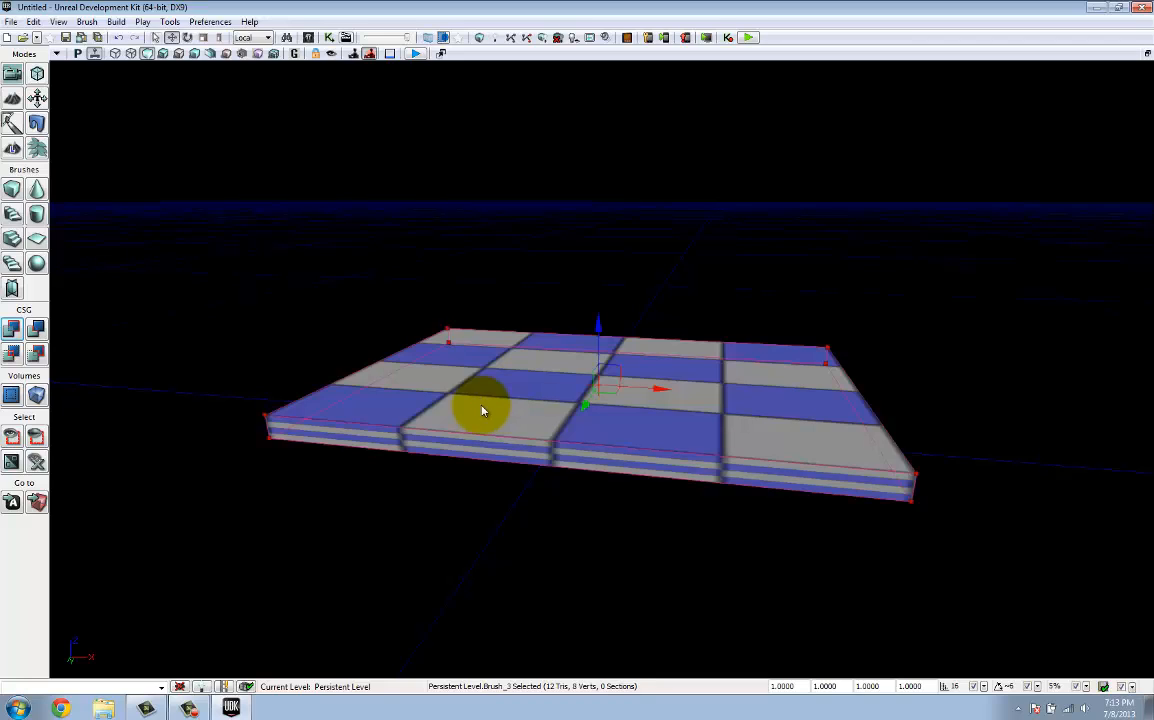
key(ctrl+z)
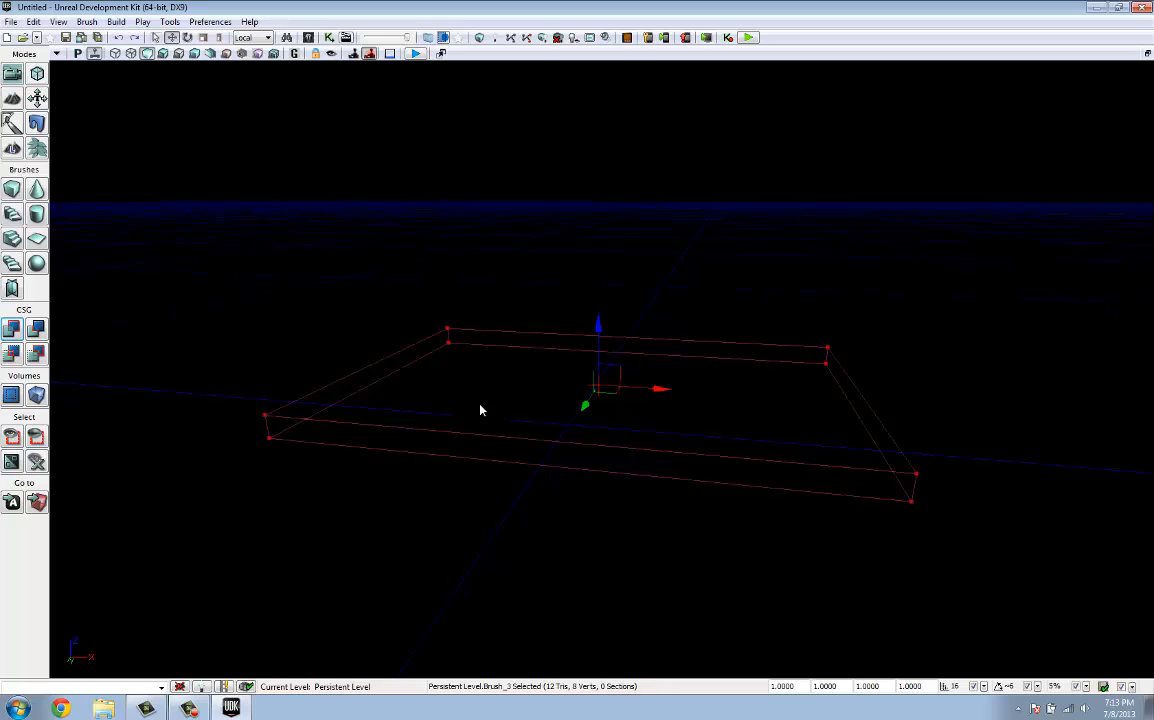
Step: Add the slab to the level with CSG Add and move the builder brush along Y until it sits edge to edge beside it
key(ctrl+a)
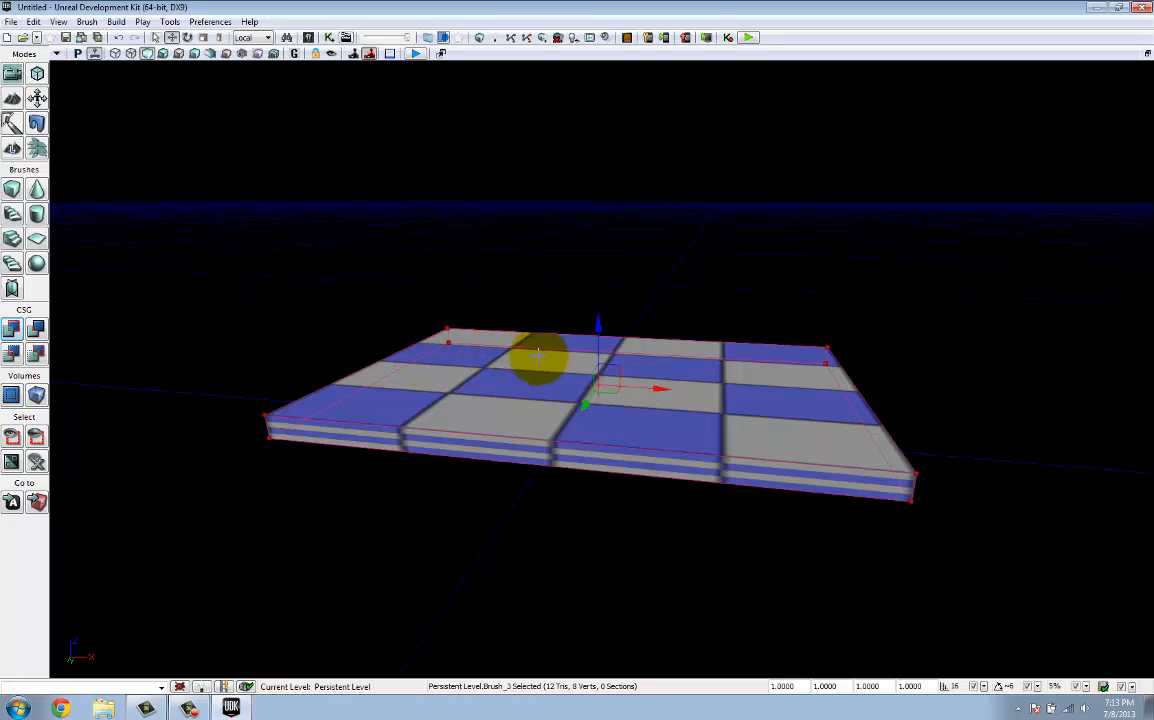
mouse_move(562, 374)
mouse_down()
mouse_move(530, 392)
mouse_move(474, 363)
mouse_move(461, 321)
mouse_move(397, 381)
mouse_move(465, 422)
mouse_move(503, 384)
mouse_up()
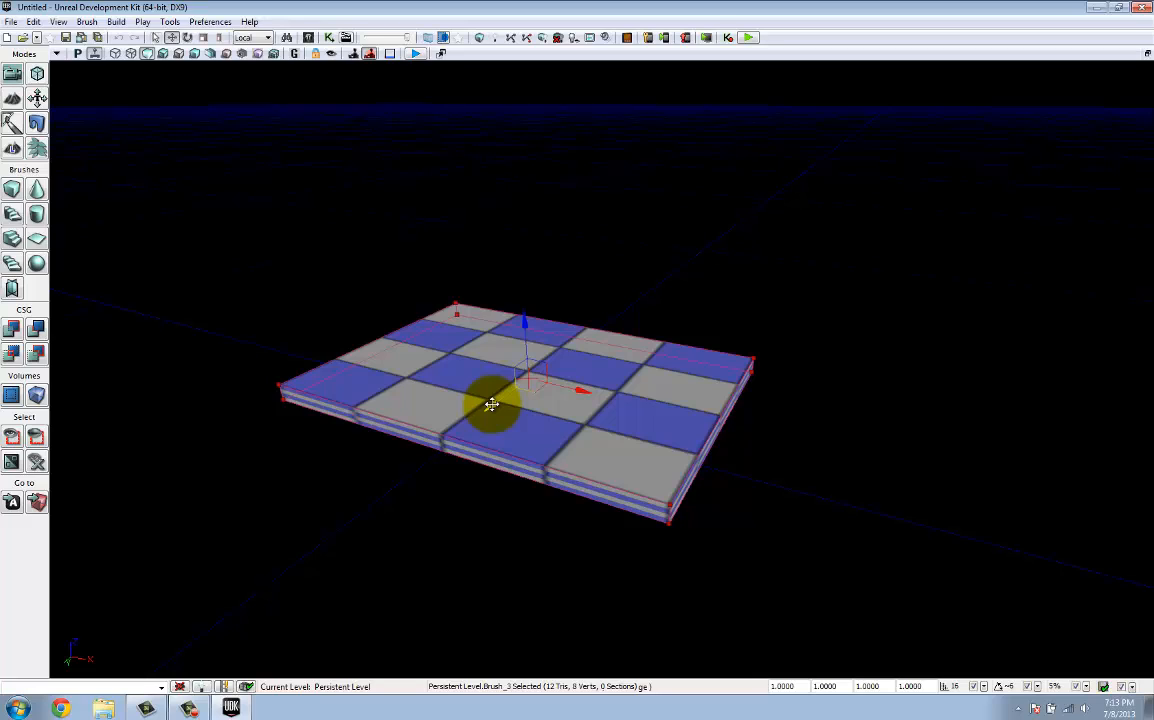
mouse_move(491, 404)
mouse_down()
mouse_move(541, 366)
mouse_move(579, 310)
mouse_up()
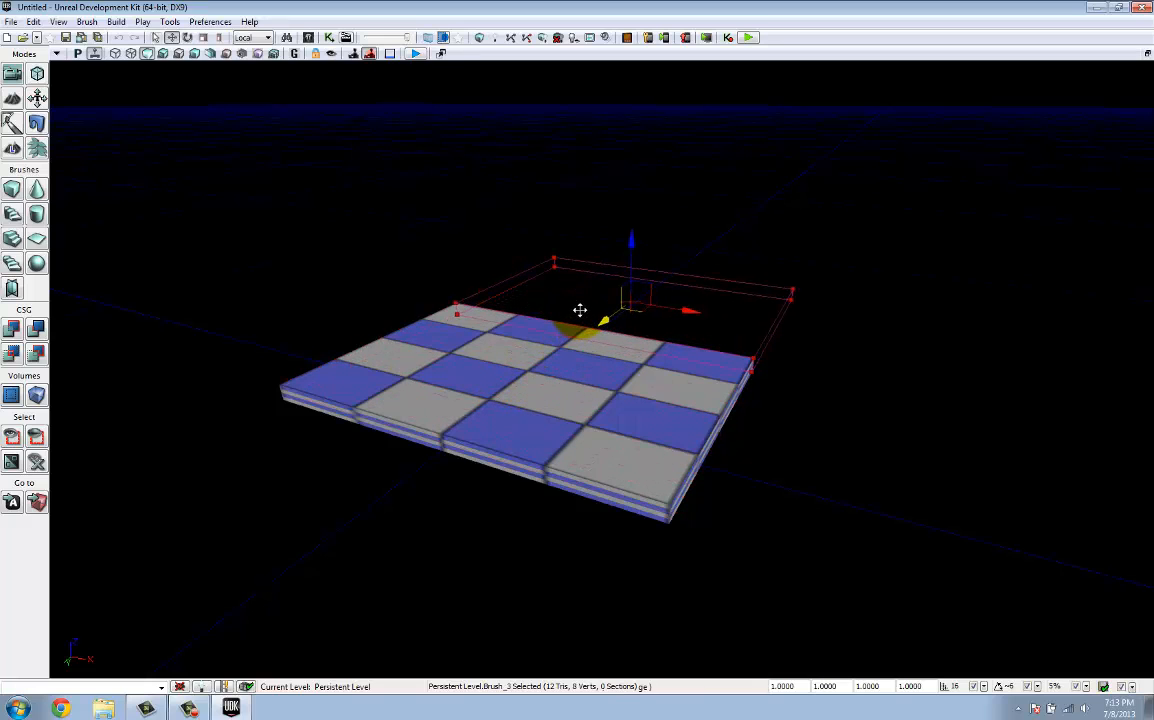
right_drag(572, 400, 298, 379)
drag(298, 379, 250, 410)
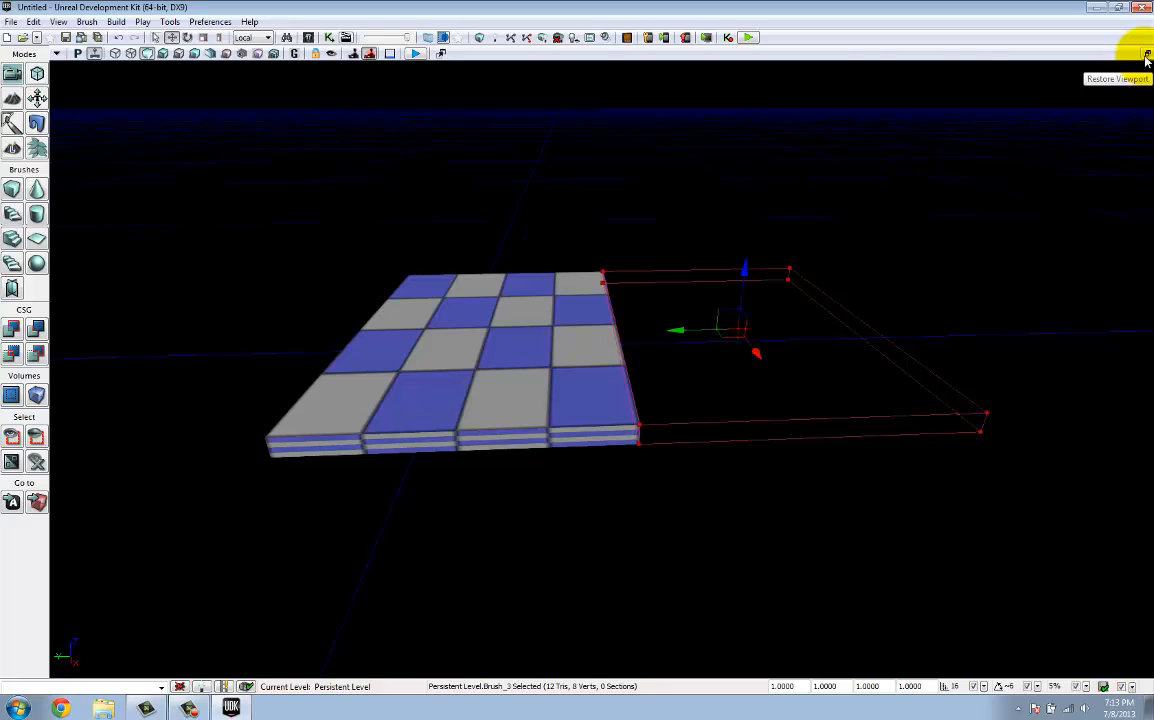
Step: Restore the four-viewport layout and frame the slab and builder brush in the side, front and top views
click(1147, 54)
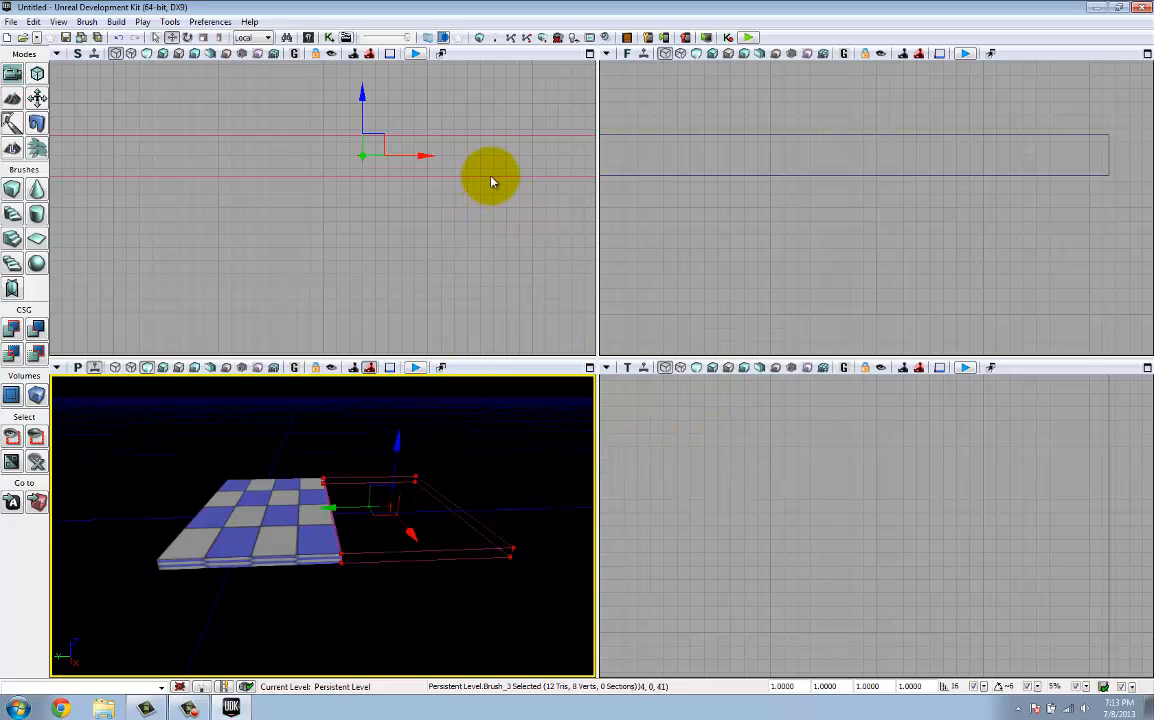
mouse_move(484, 196)
mouse_down()
mouse_move(453, 245)
mouse_move(460, 298)
mouse_move(399, 258)
mouse_move(375, 260)
mouse_up()
scroll(428, 287, down, 9)
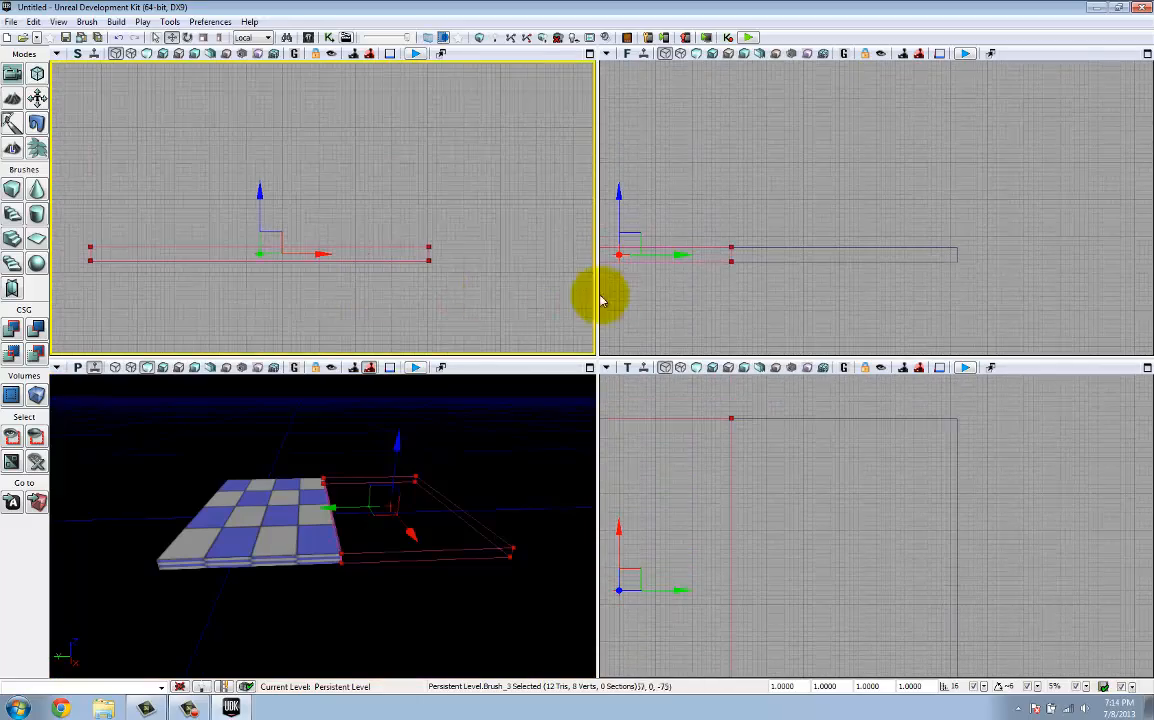
drag(680, 291, 884, 276)
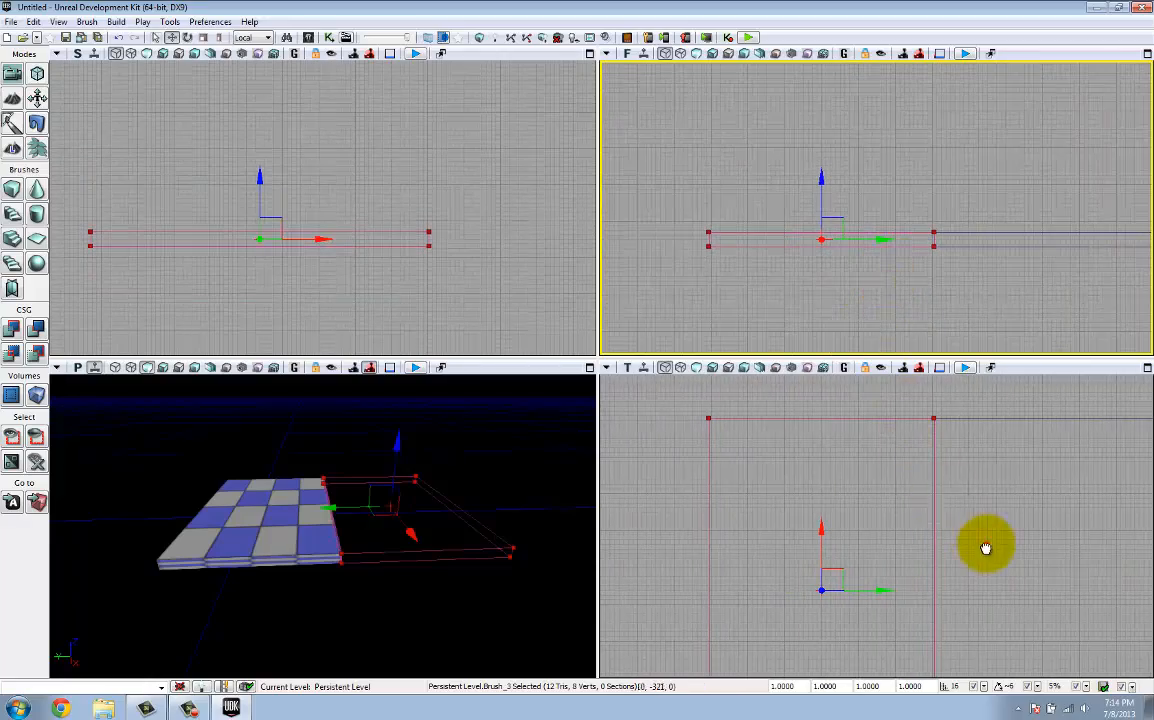
drag(987, 543, 1015, 523)
scroll(911, 492, down, 8)
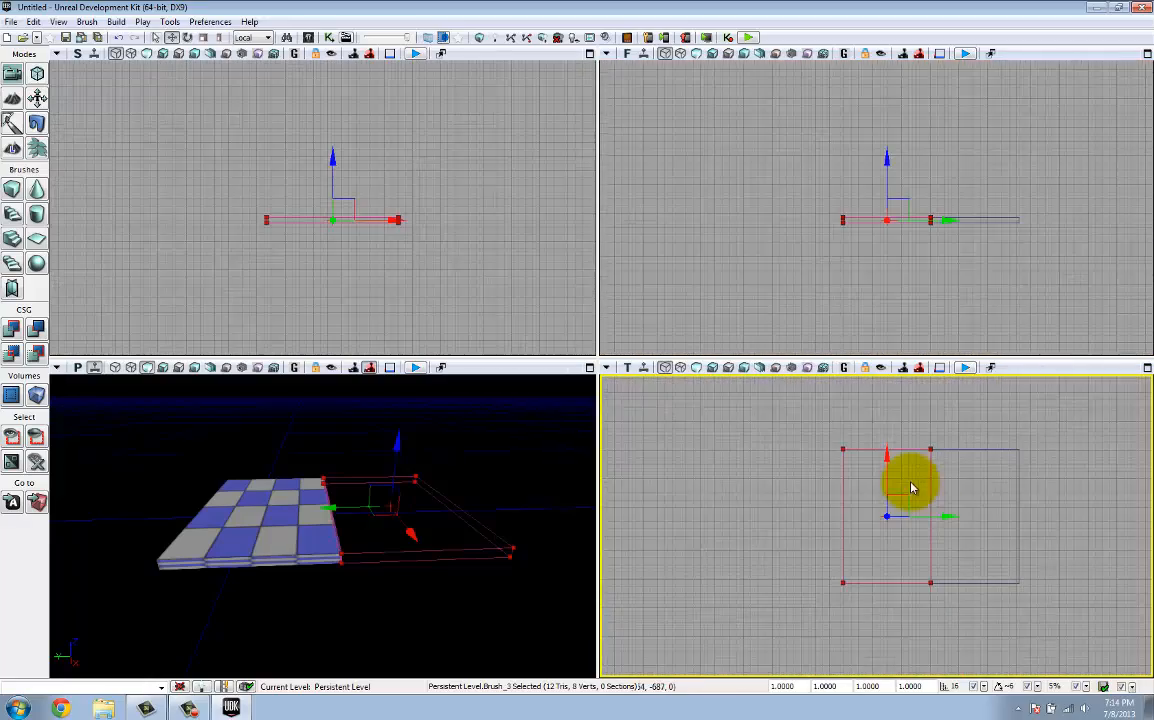
Step: Examine up close in the top view how the builder brush's edge lines up with the slab's edge
scroll(948, 499, up, 4)
scroll(952, 484, up, 1)
scroll(952, 484, up, 2)
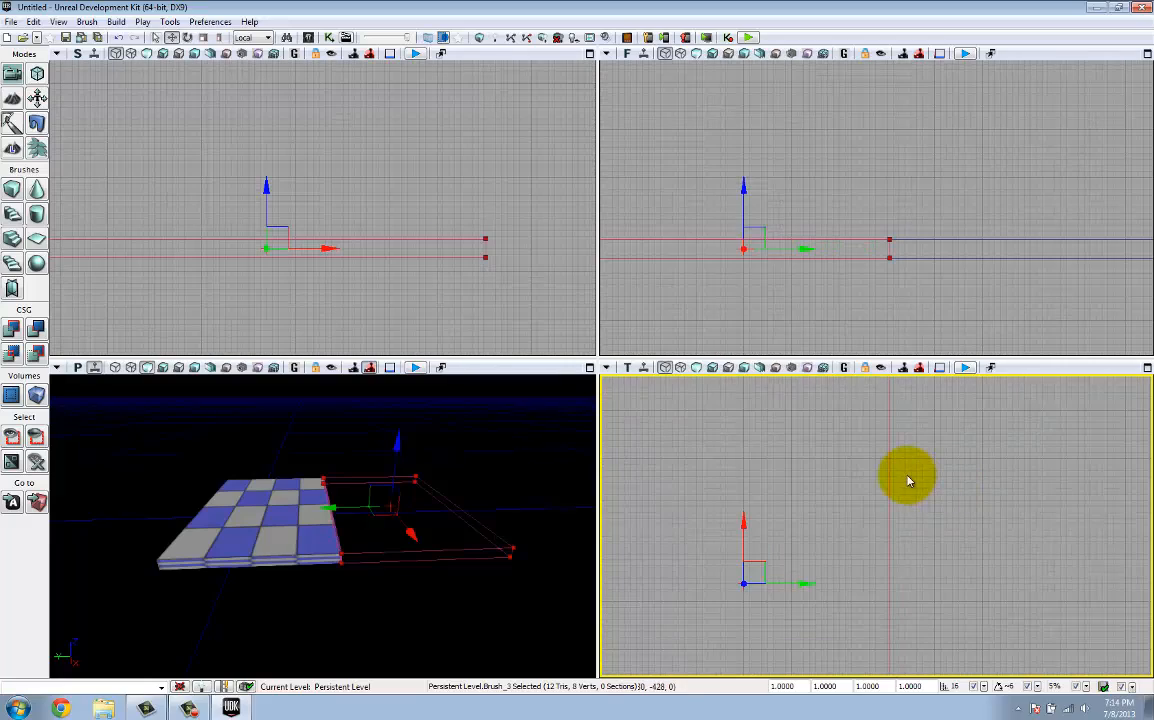
drag(920, 430, 921, 514)
scroll(921, 514, up, 5)
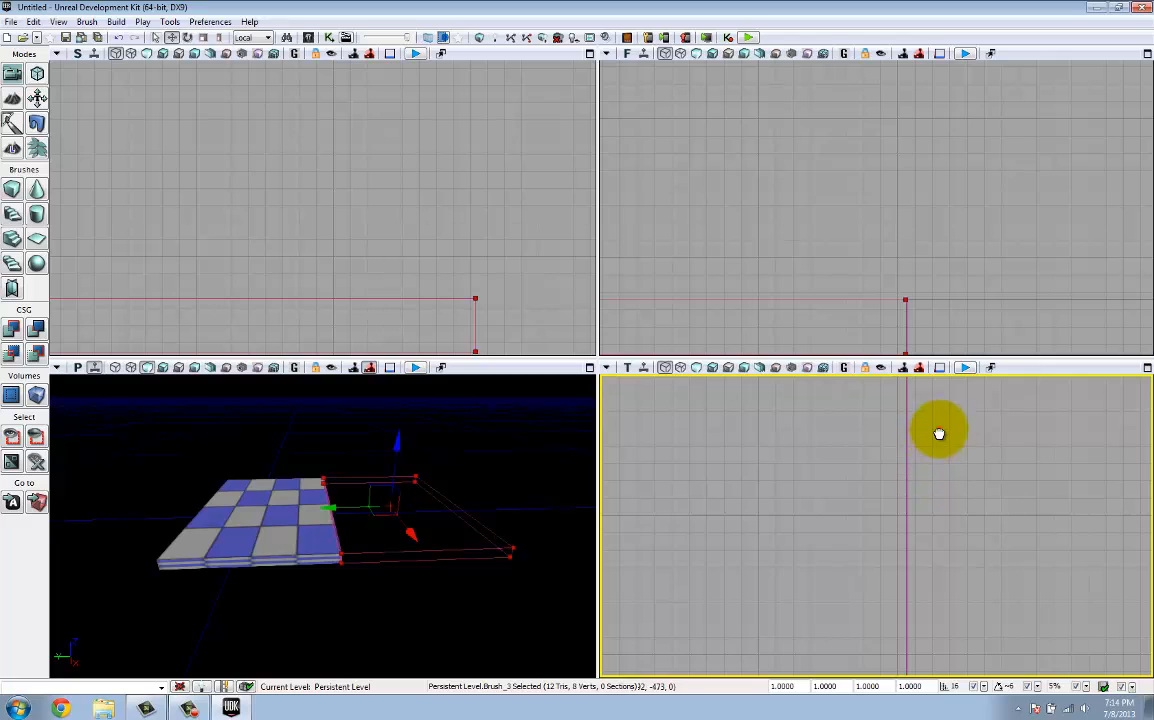
mouse_move(939, 433)
mouse_down()
mouse_move(938, 528)
mouse_move(876, 523)
mouse_up()
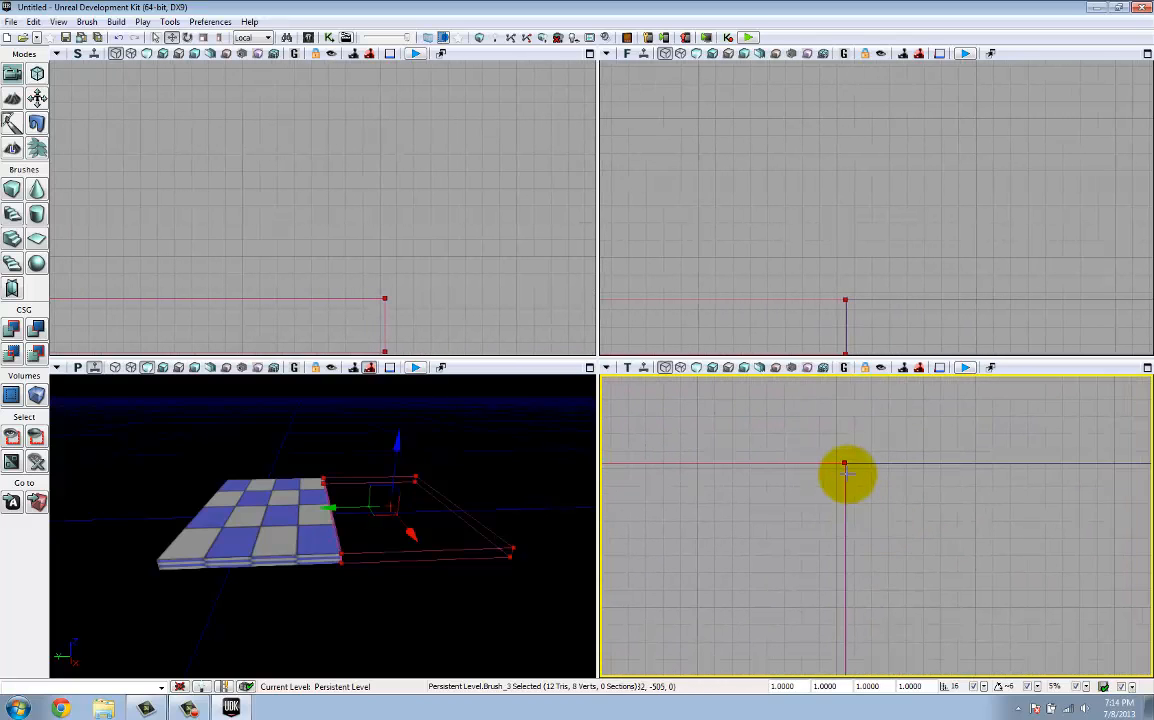
scroll(829, 515, down, 3)
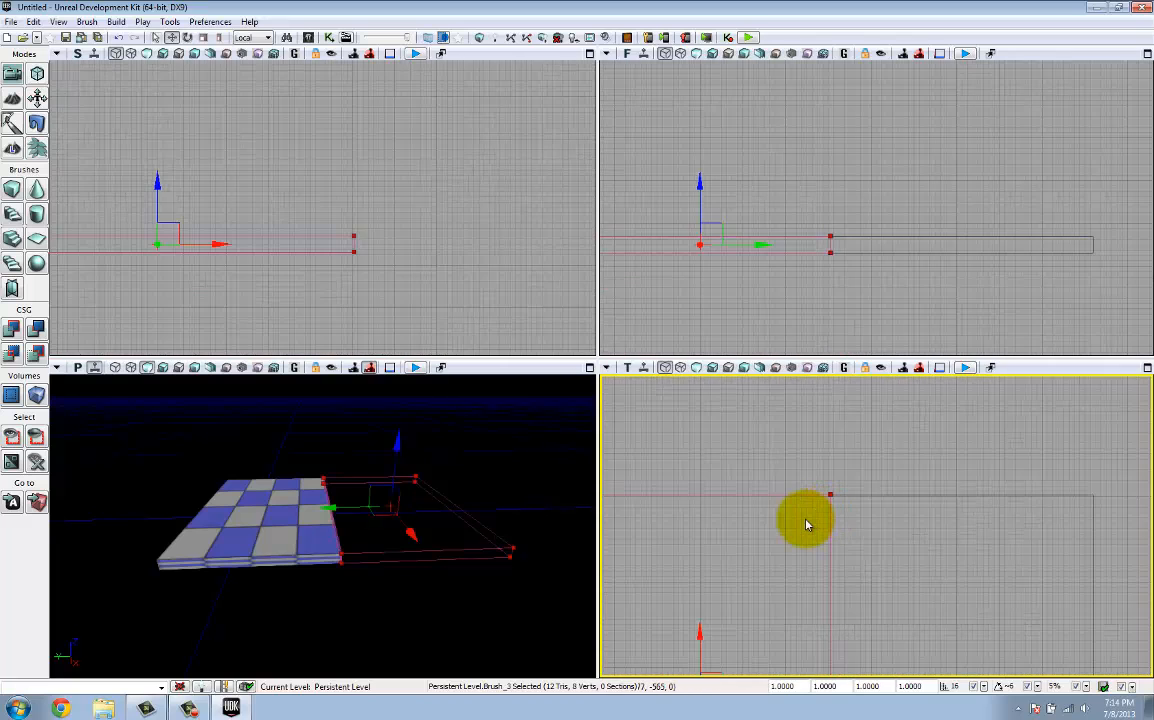
scroll(806, 524, down, 2)
drag(778, 484, 889, 407)
Step: Reselect the builder brush in the perspective view and add it with CSG Add as a second slab beside the first
right_click(460, 473)
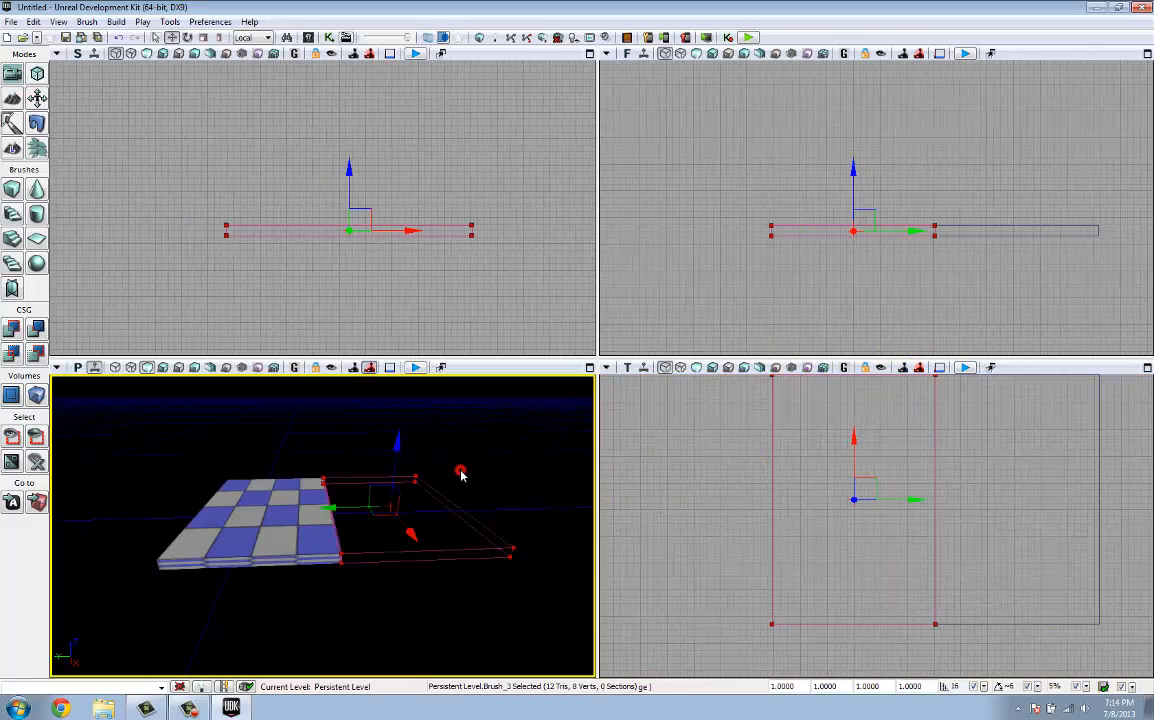
click(461, 475)
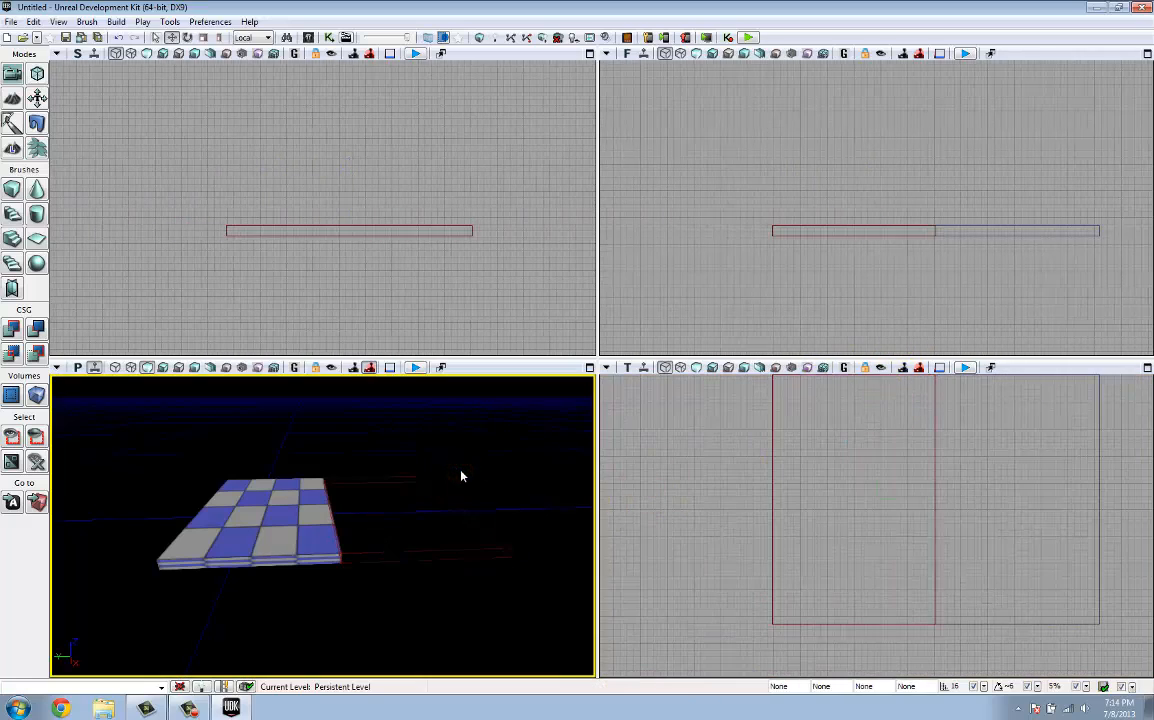
click(387, 478)
mouse_move(387, 479)
right_down()
mouse_move(376, 559)
mouse_move(271, 518)
mouse_move(244, 477)
mouse_move(353, 419)
mouse_move(268, 473)
mouse_move(281, 463)
mouse_move(433, 570)
mouse_move(445, 612)
right_up()
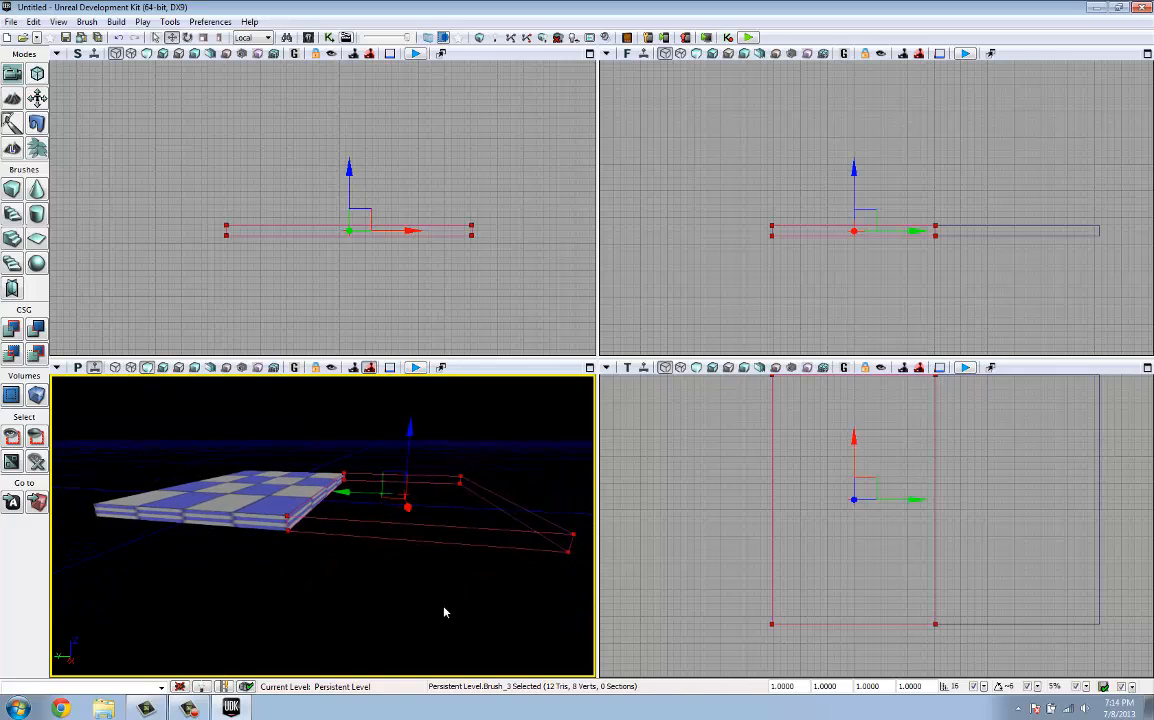
key(ctrl+a)
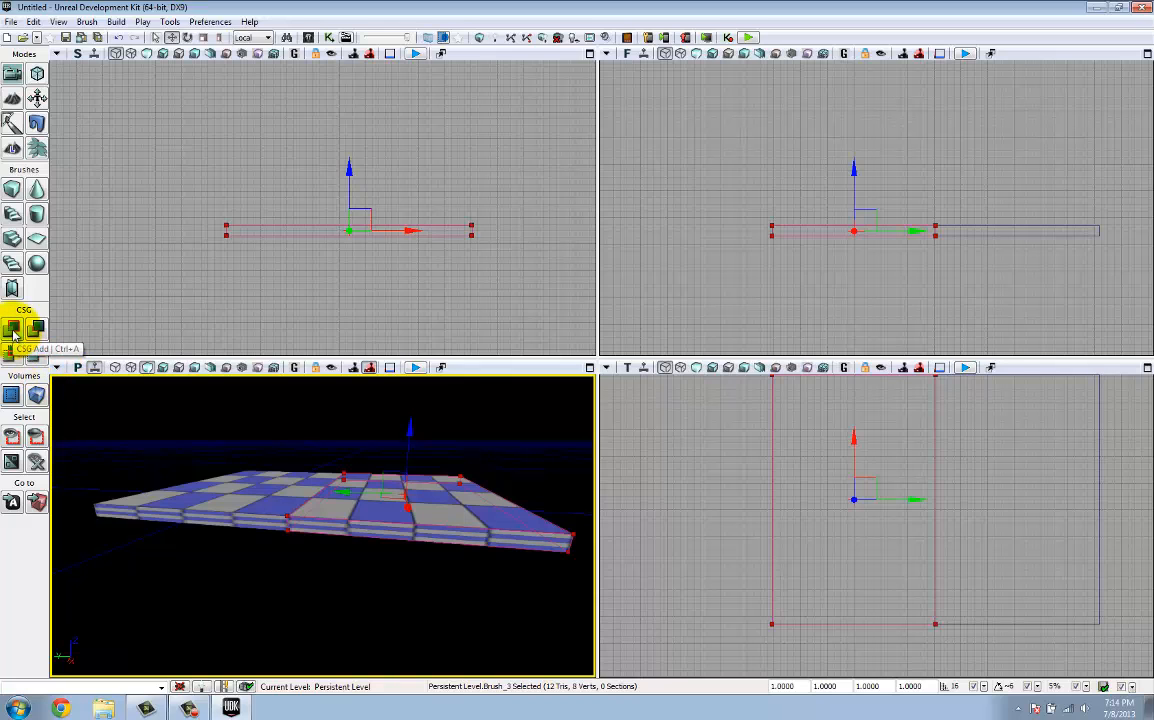
Step: Shrink the builder brush along its X axis to about half its length using non-uniform scaling
right_drag(367, 553, 517, 604)
key(w)
key(s)
key(w)
key(s)
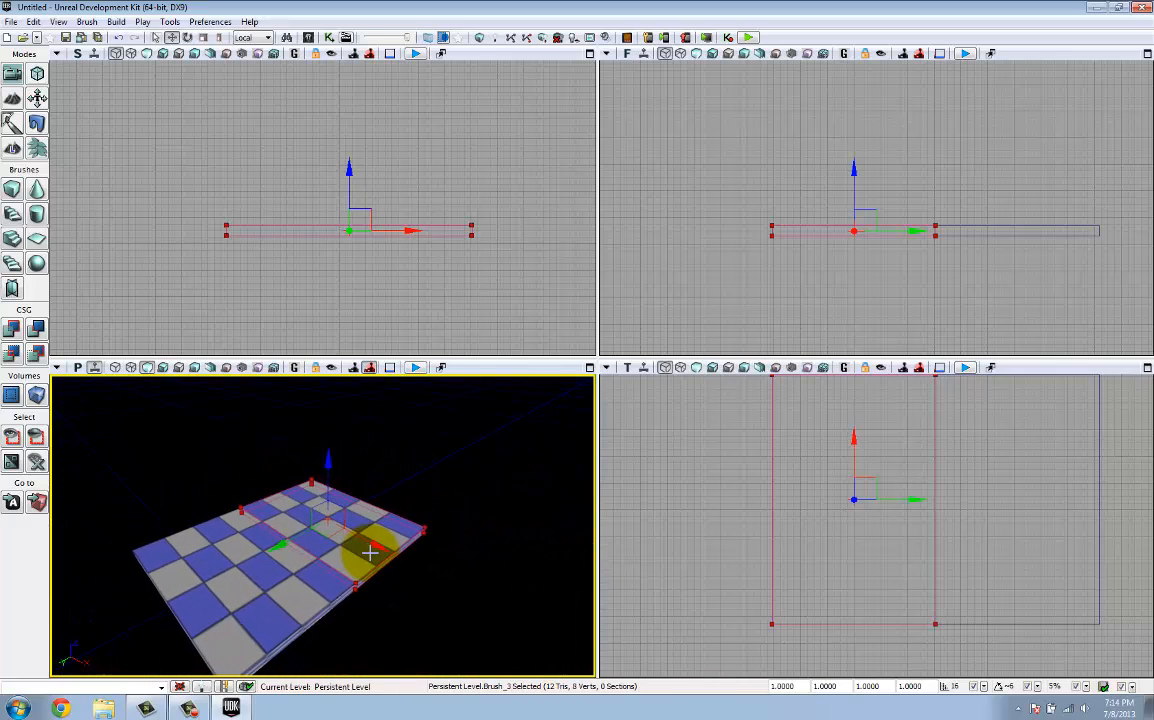
click(369, 357)
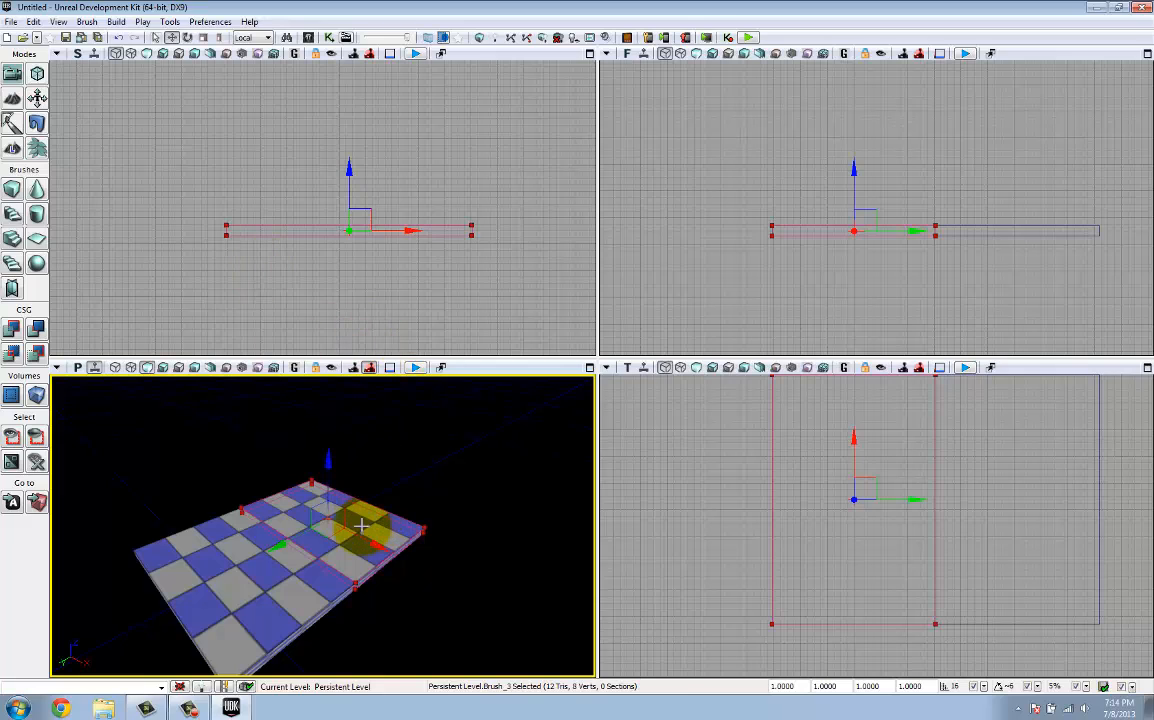
key(space)
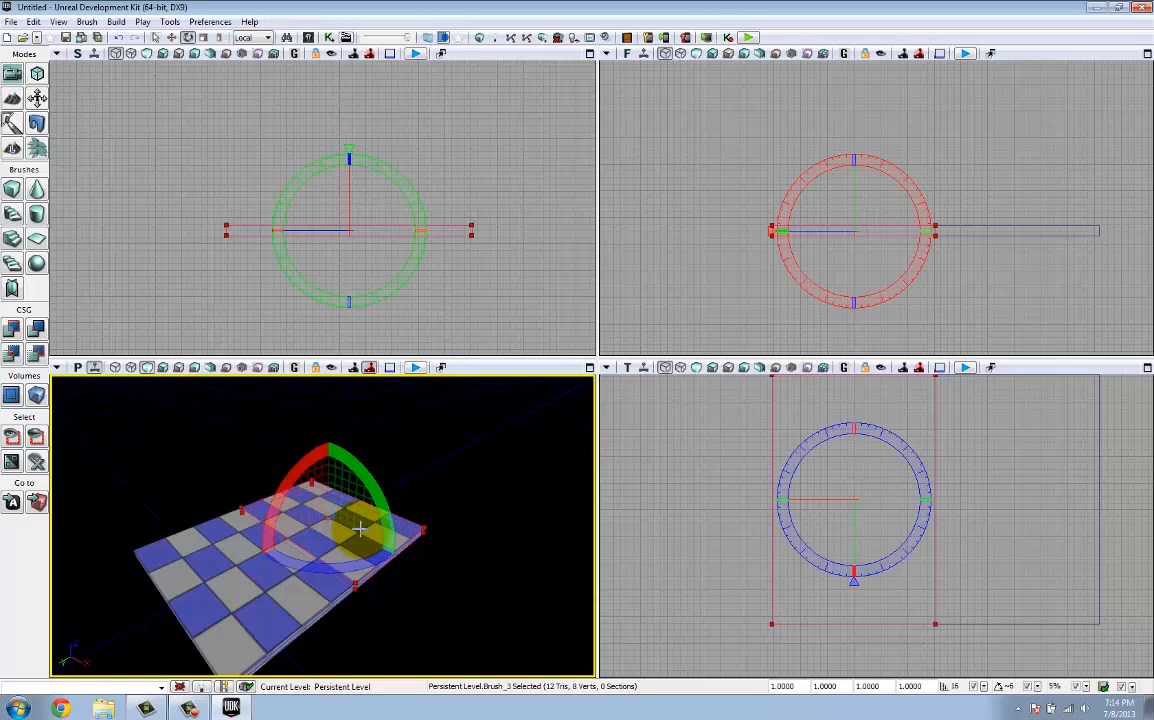
key(space)
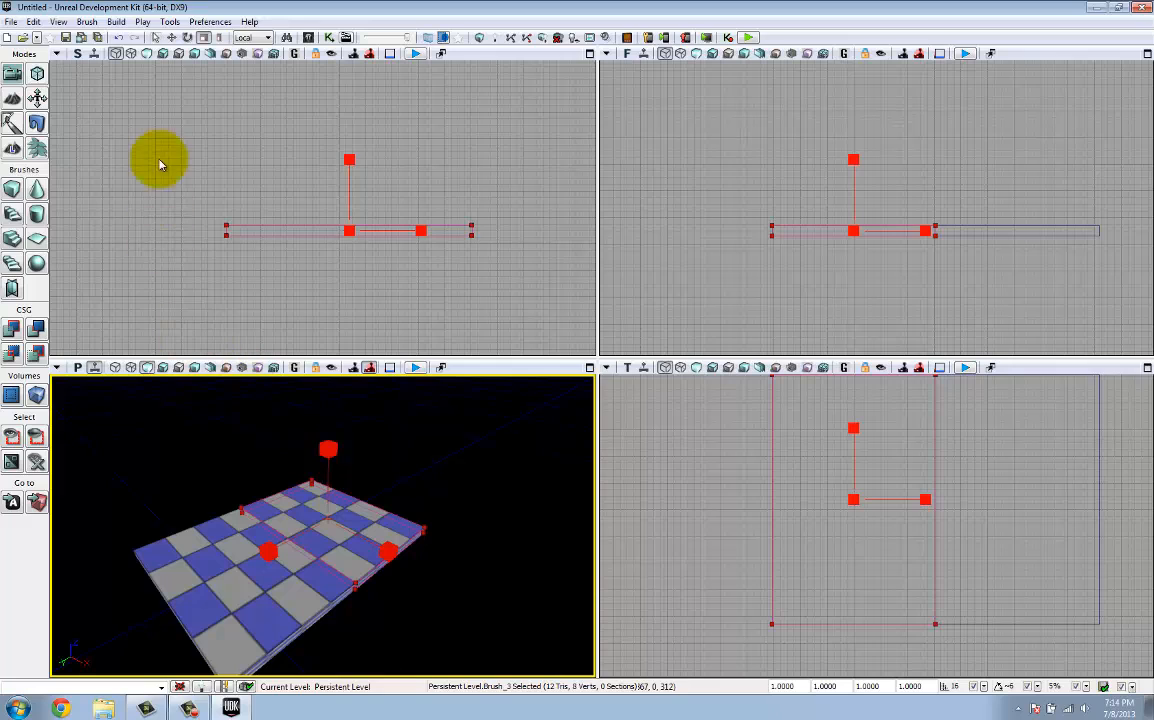
click(222, 38)
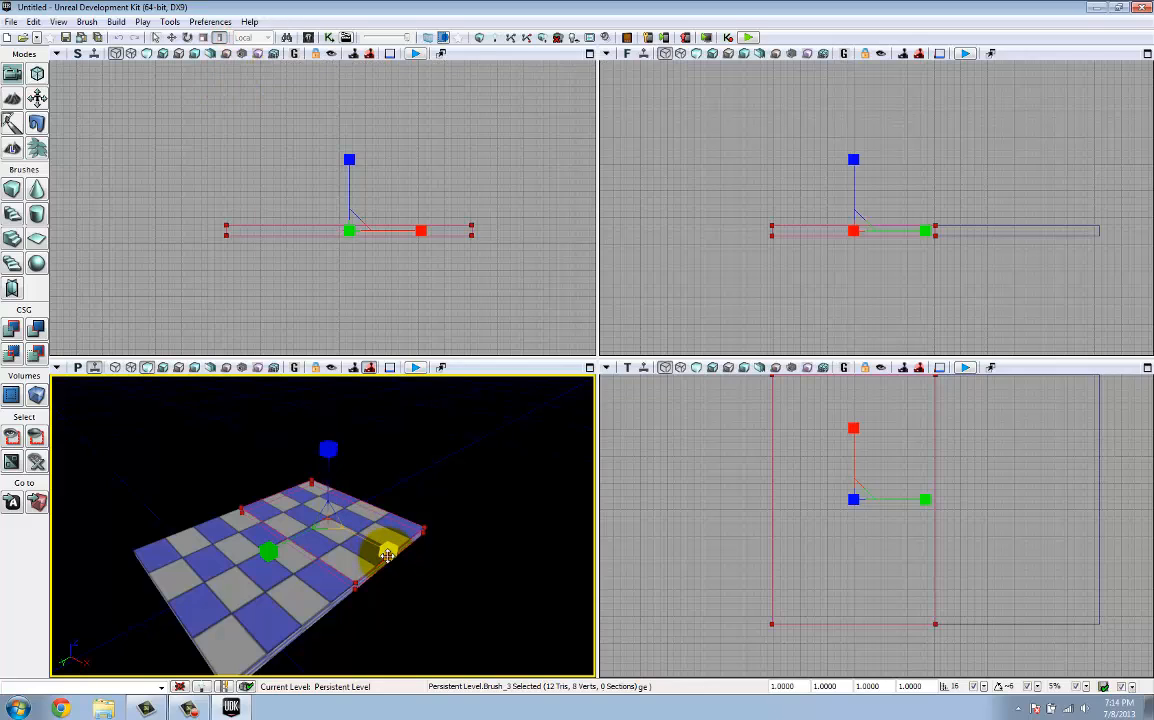
drag(359, 541, 338, 530)
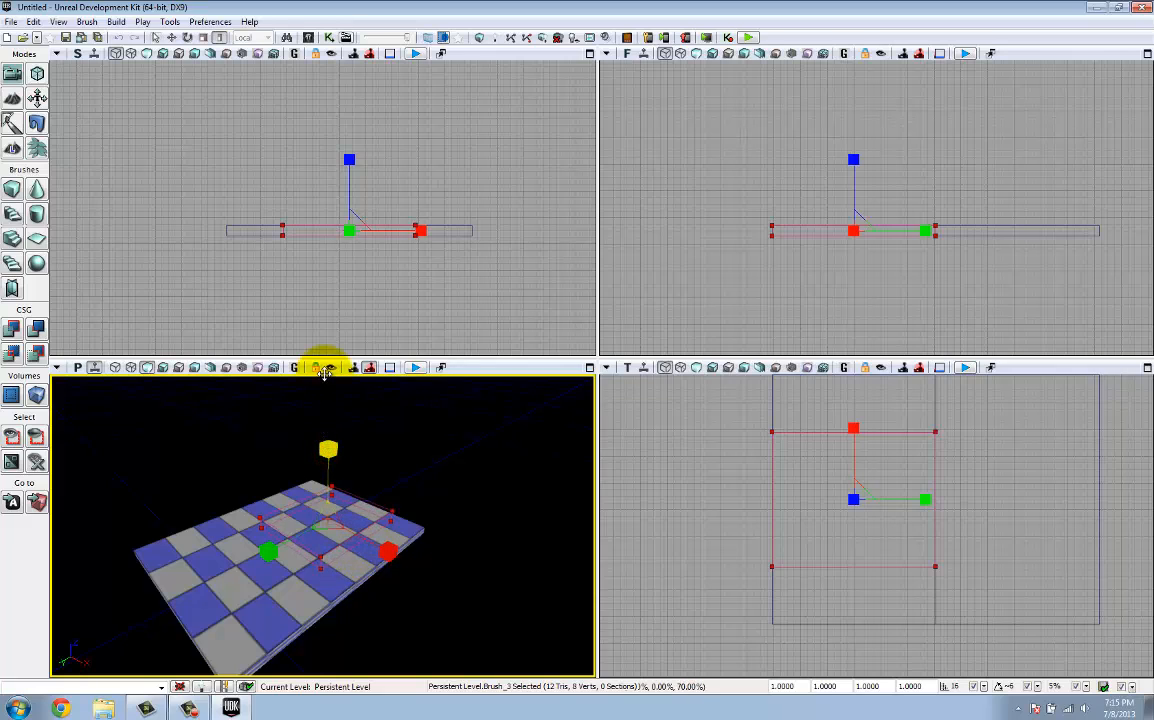
Step: Stretch the builder brush along Z into a tall box extending above and below the slabs
drag(324, 374, 324, 374)
mouse_move(326, 455)
mouse_down()
mouse_move(320, 374)
mouse_move(292, 374)
mouse_up()
mouse_move(453, 552)
right_down()
mouse_move(451, 567)
mouse_move(385, 535)
right_up()
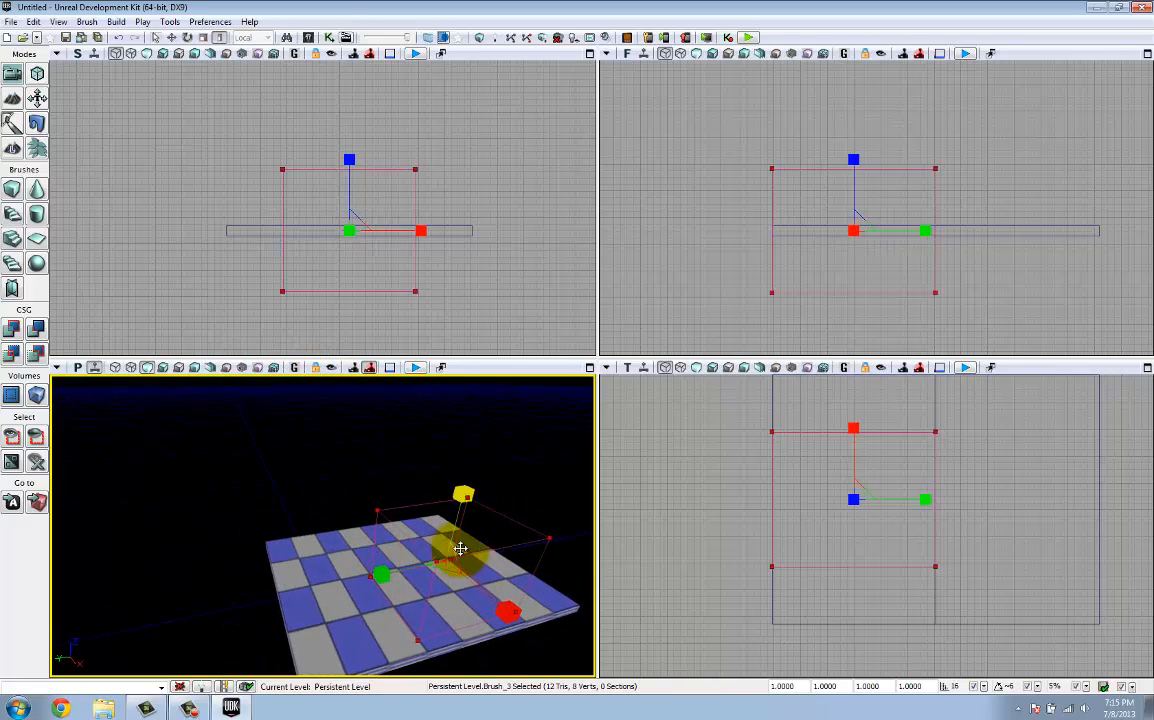
Step: Check the slab's outline by selecting it in the side view and examine the slabs' outer edges up close in the perspective view
mouse_move(425, 193)
mouse_down()
mouse_move(406, 213)
mouse_move(420, 155)
mouse_move(412, 180)
mouse_move(386, 162)
mouse_move(402, 147)
mouse_up()
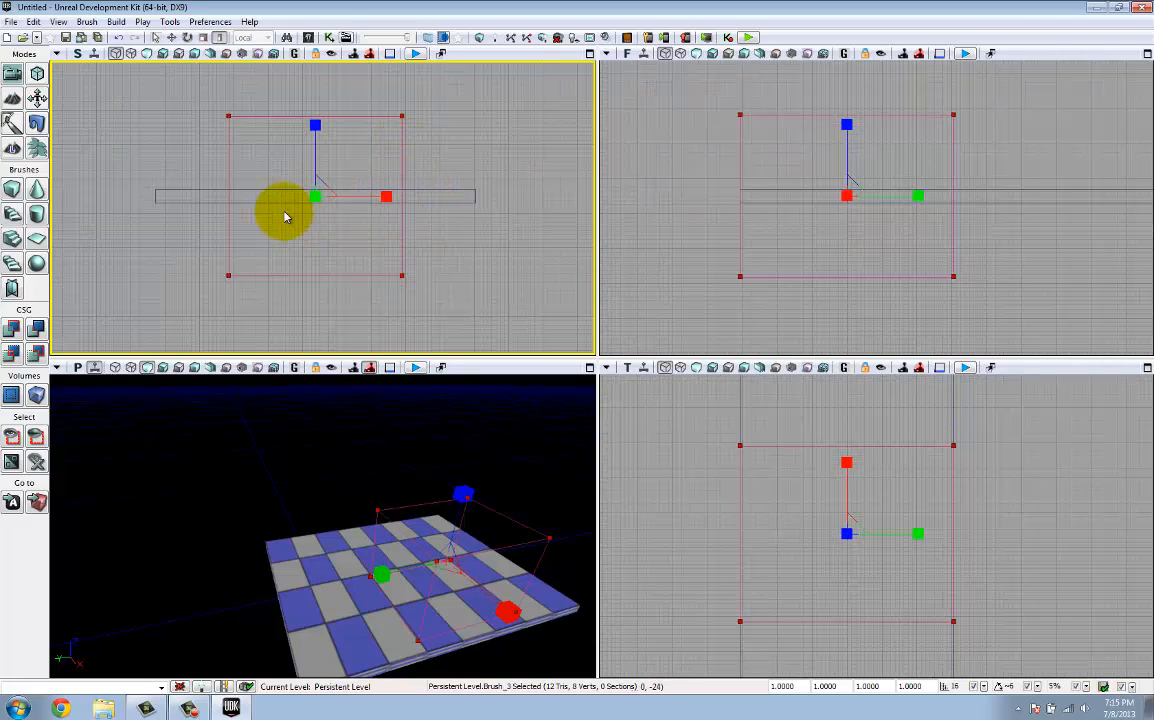
click(444, 190)
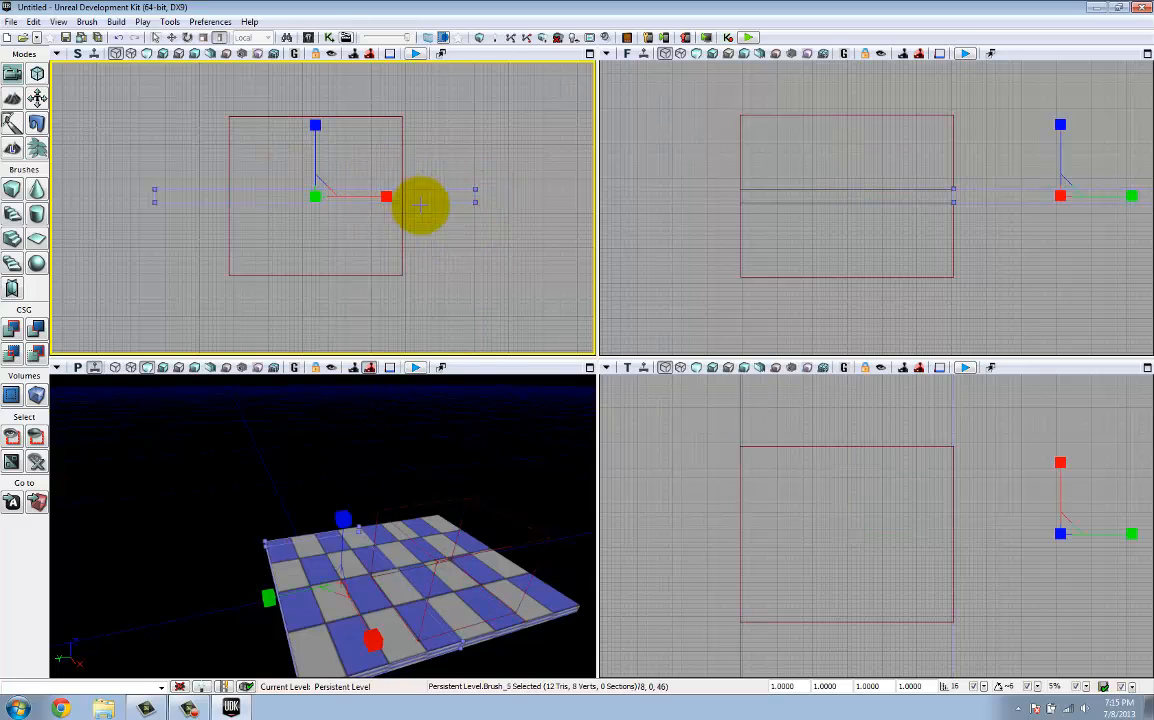
click(452, 273)
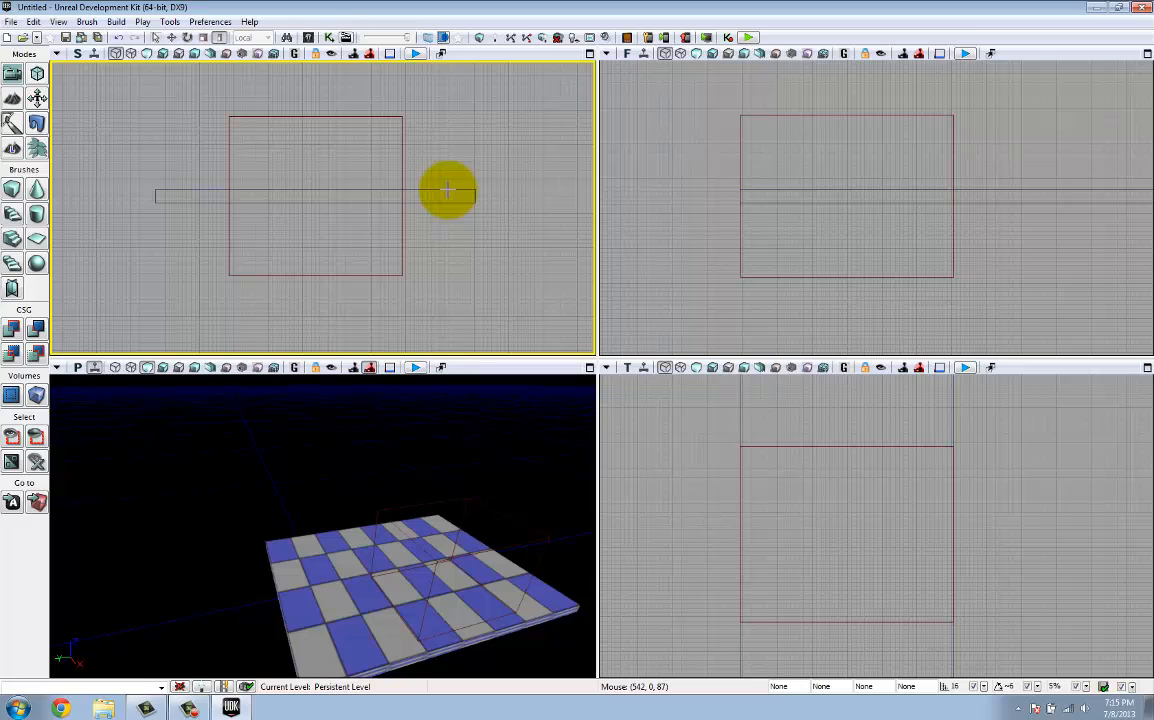
click(447, 190)
key(space)
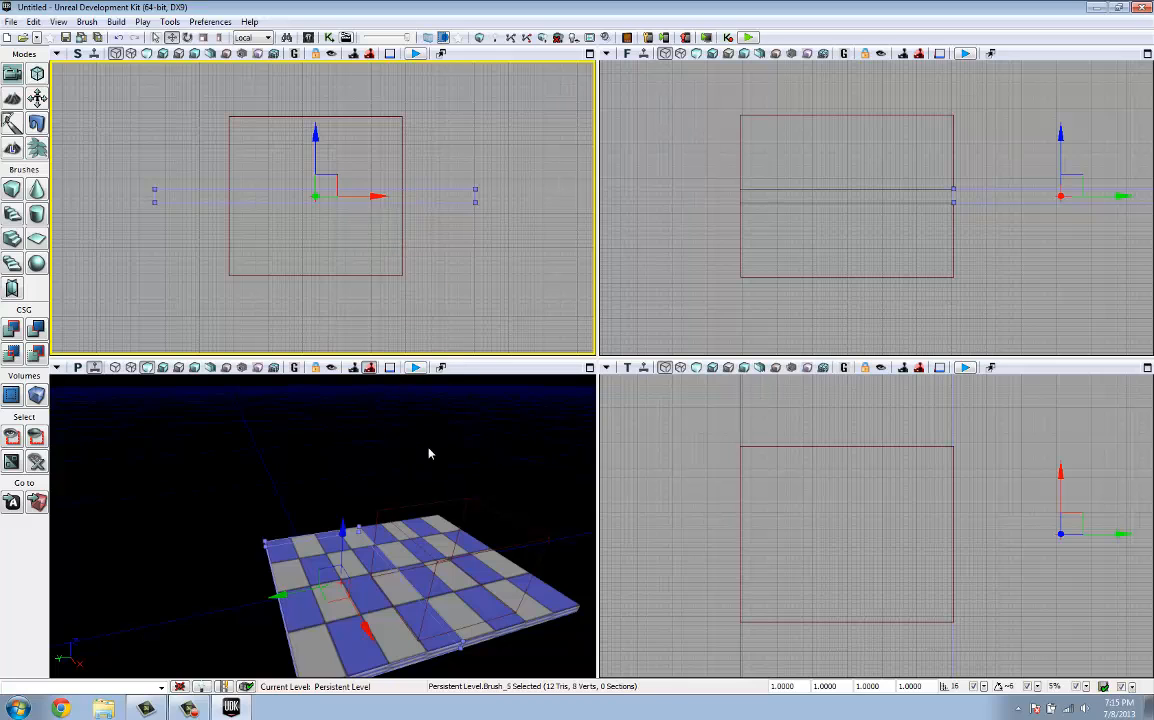
click(325, 645)
mouse_move(343, 540)
mouse_down()
mouse_move(330, 572)
mouse_move(343, 553)
mouse_move(343, 580)
mouse_move(319, 595)
mouse_move(379, 549)
mouse_move(316, 540)
mouse_up()
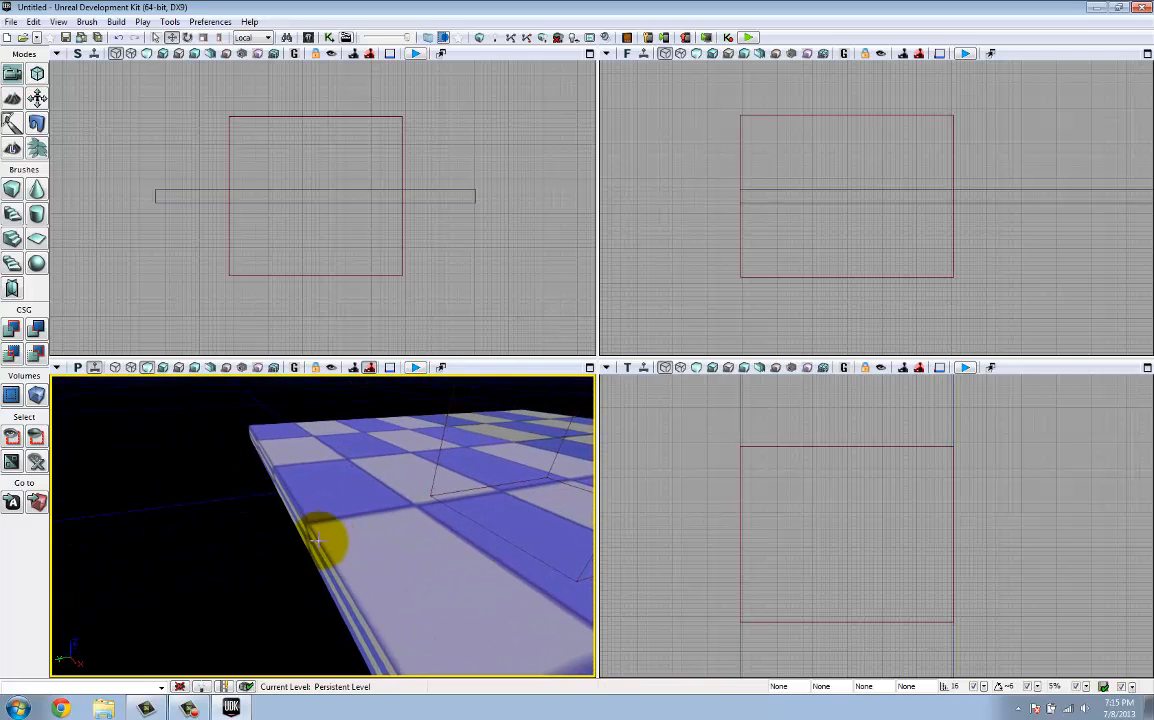
click(186, 513)
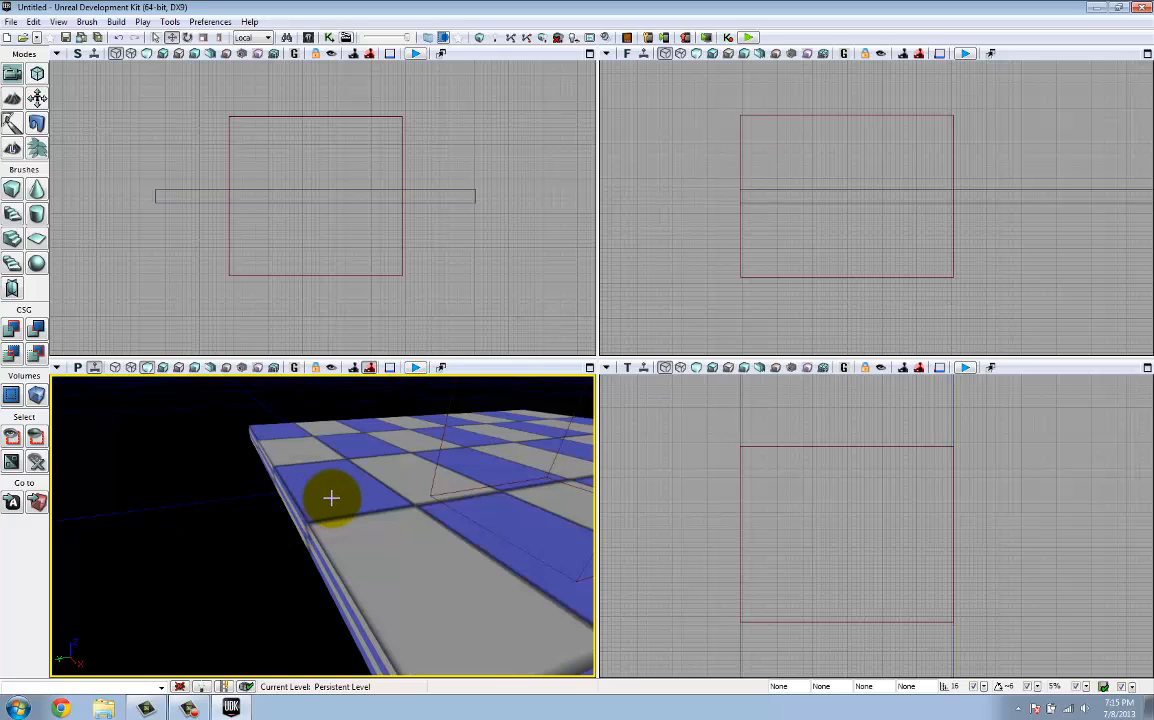
click(332, 493)
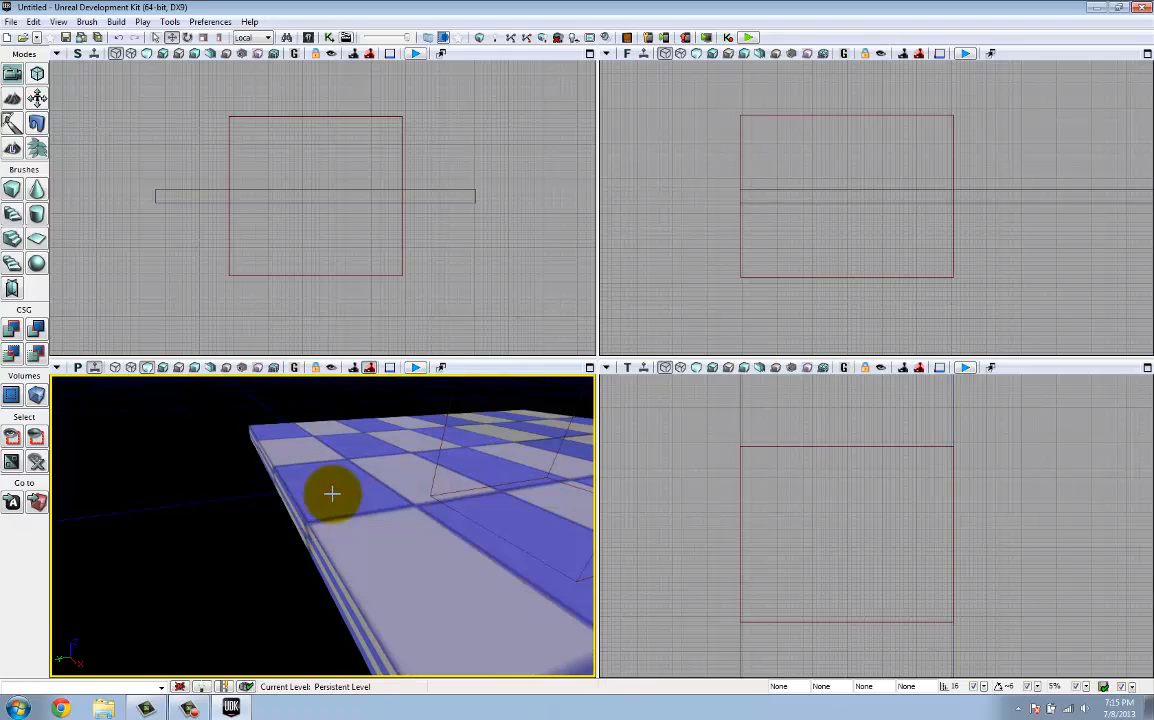
click(303, 526)
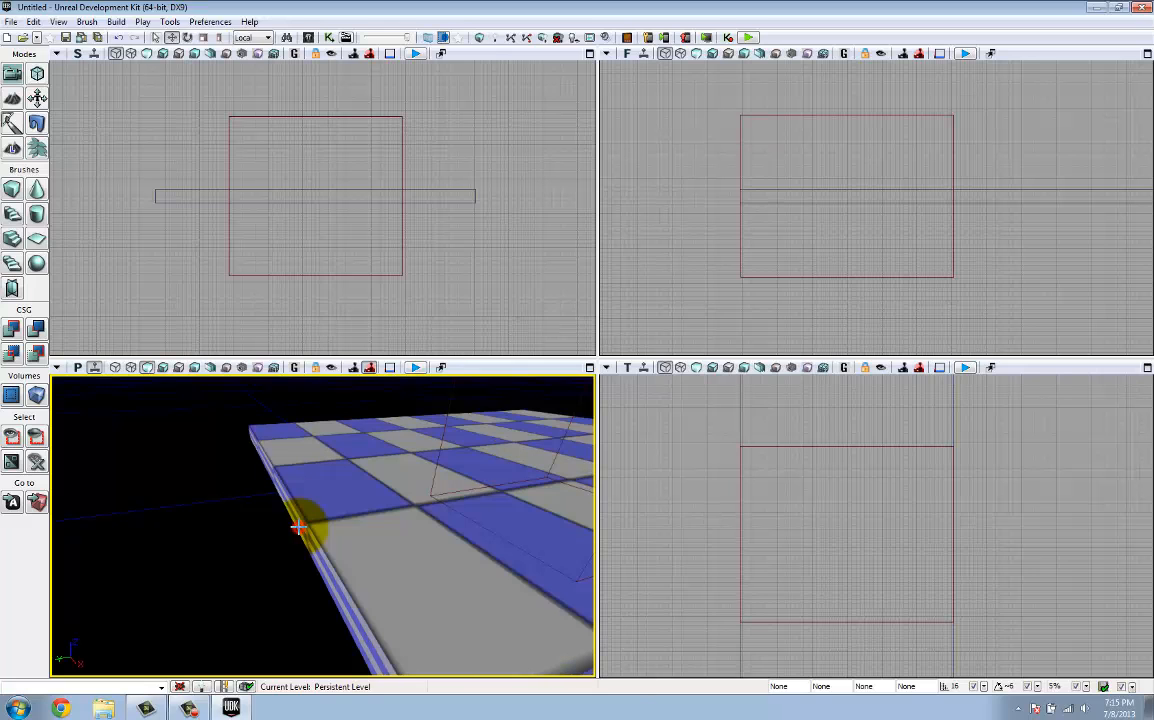
mouse_move(404, 563)
right_down()
mouse_move(461, 604)
mouse_move(397, 585)
right_up()
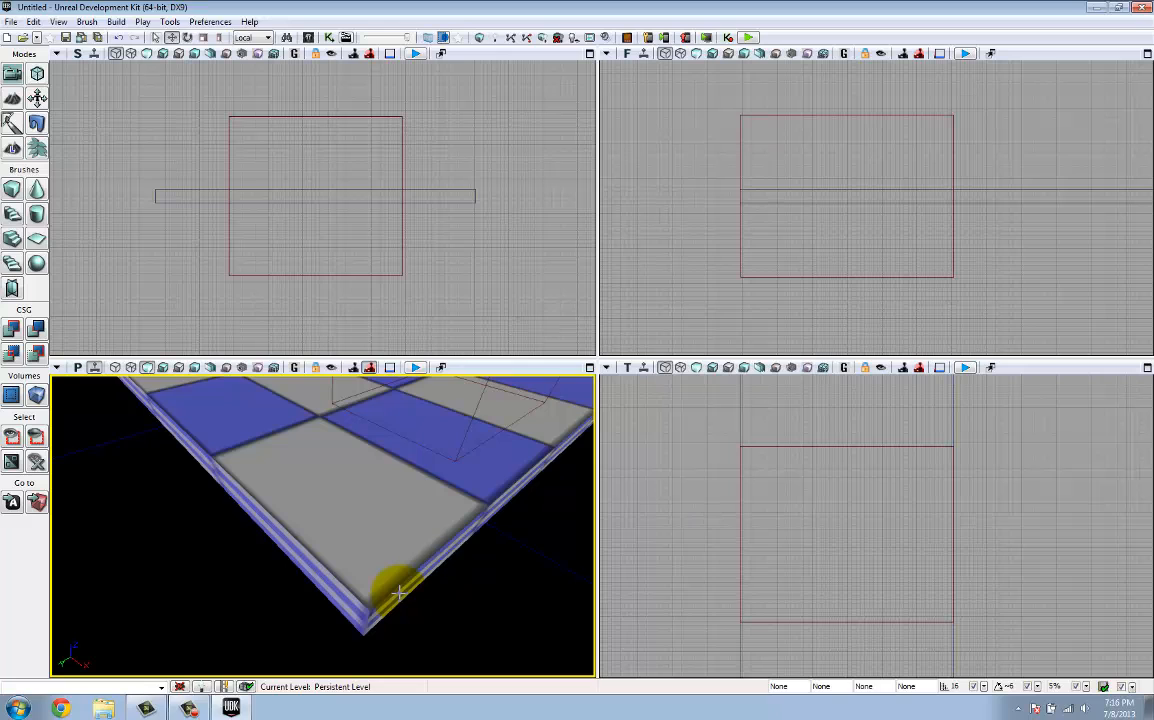
right_drag(397, 593, 415, 520)
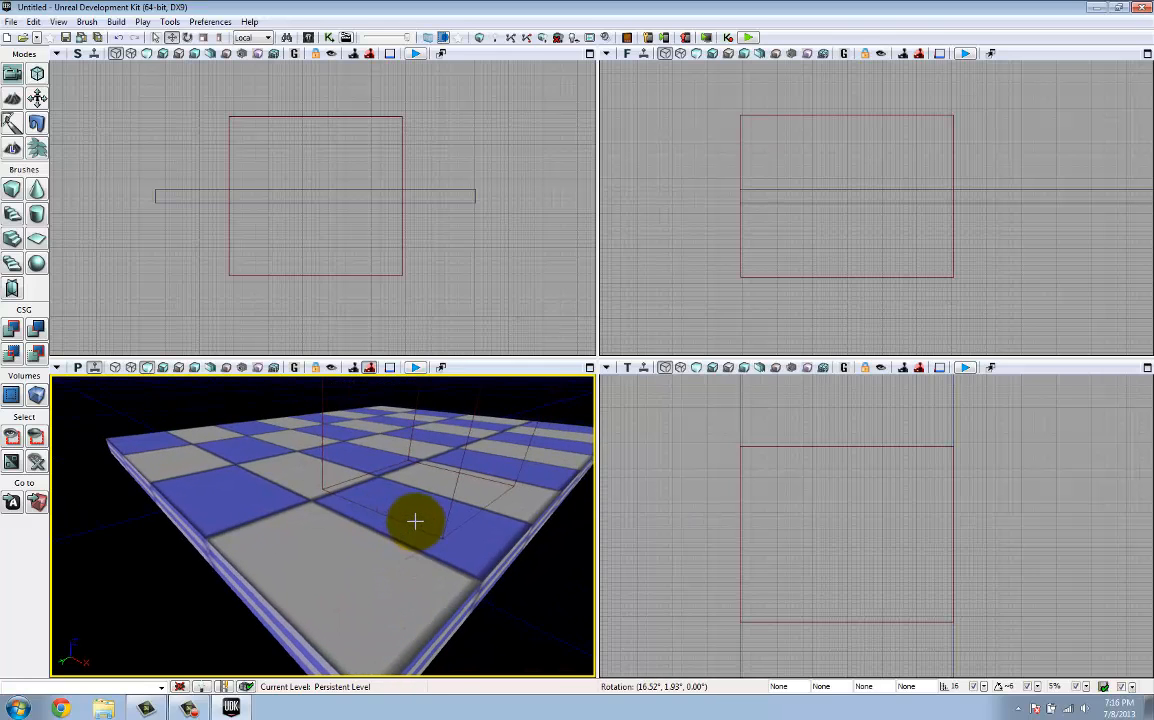
Step: Reselect the builder brush in the perspective view and shrink it to roughly two thirds with uniform scaling, inside the slab's outline
click(462, 447)
mouse_move(458, 446)
mouse_down()
mouse_move(373, 497)
mouse_move(433, 484)
mouse_move(343, 453)
mouse_up()
mouse_move(343, 453)
right_down()
mouse_move(294, 435)
mouse_move(265, 490)
mouse_move(376, 495)
right_up()
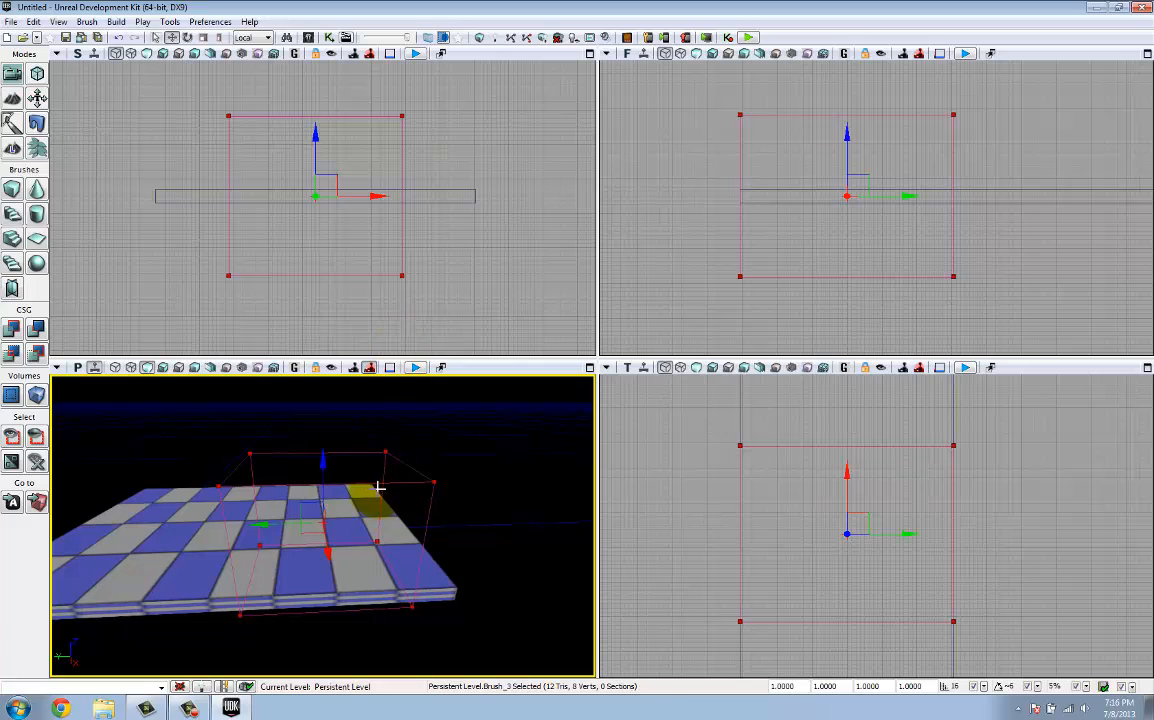
key(space)
key(space)
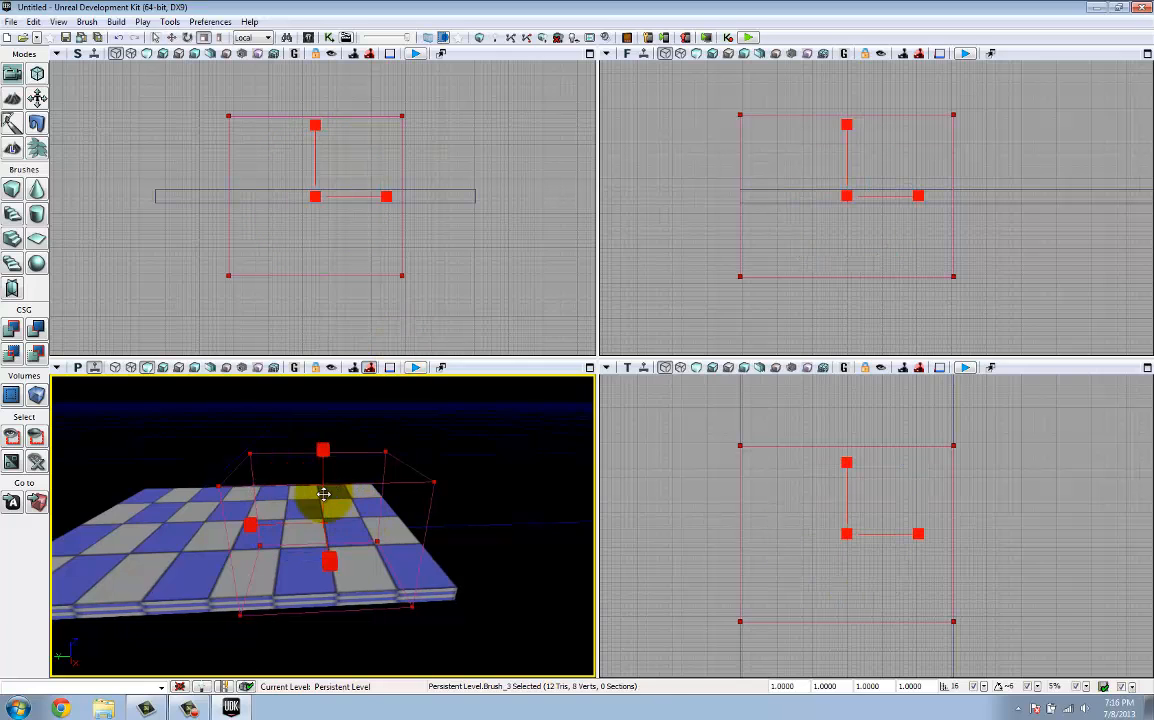
drag(272, 525, 319, 532)
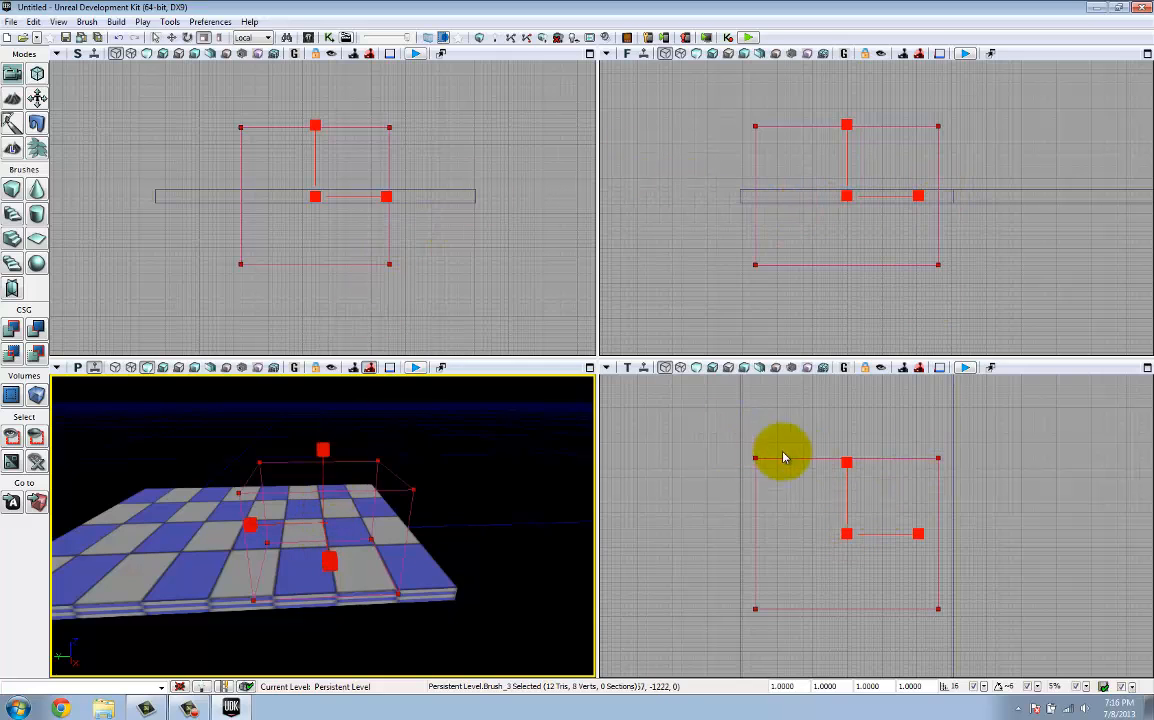
mouse_move(866, 551)
mouse_down()
mouse_move(896, 532)
mouse_move(840, 525)
mouse_up()
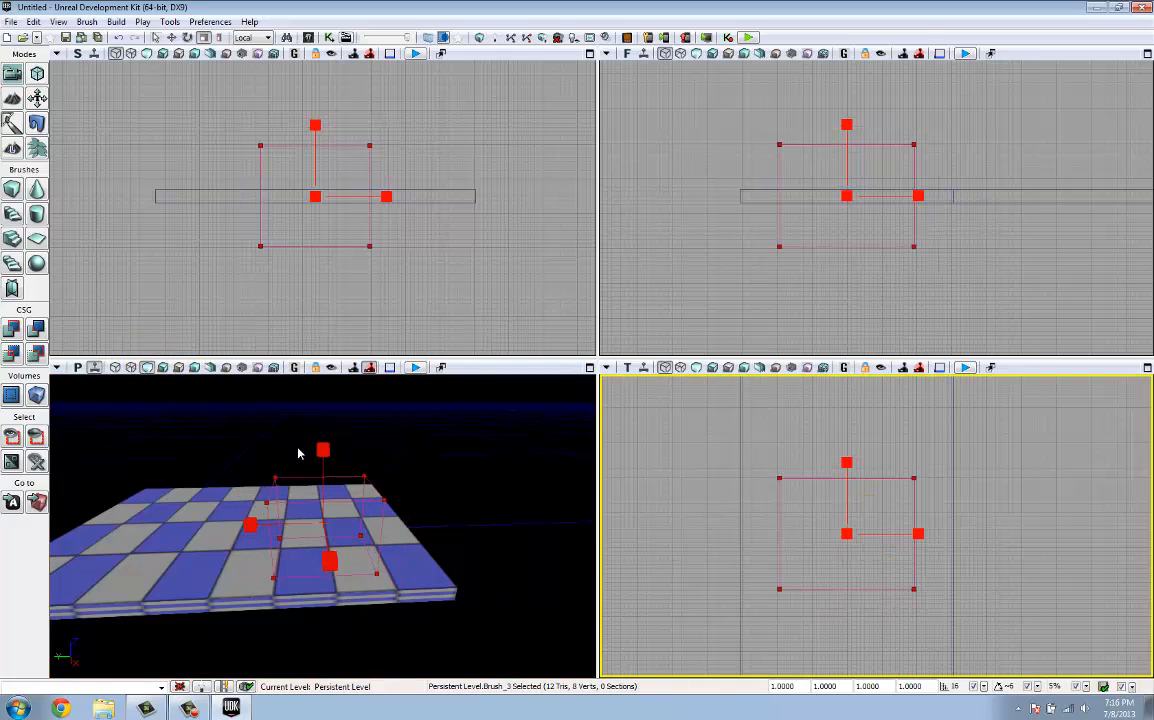
Step: Cut a hole through the slab at the builder brush with CSG Subtract, undoing and redoing the cut once
mouse_move(446, 492)
mouse_down()
mouse_move(507, 484)
mouse_move(600, 515)
mouse_move(575, 529)
mouse_move(543, 525)
mouse_move(446, 492)
mouse_up()
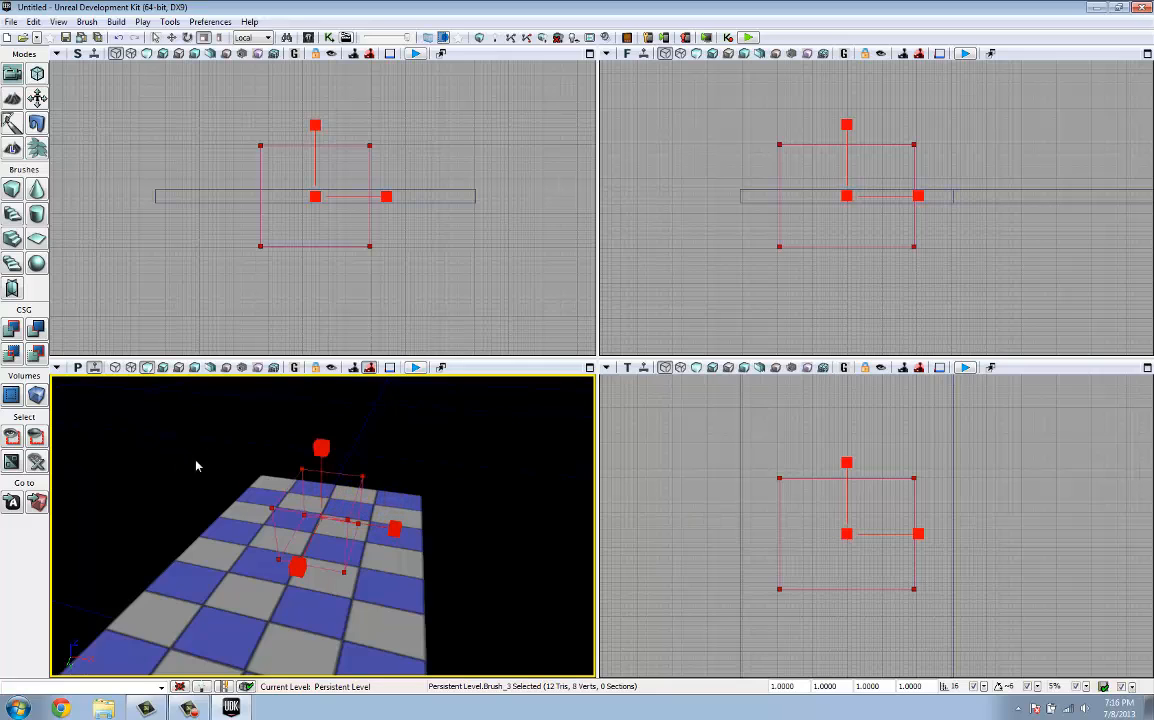
click(38, 330)
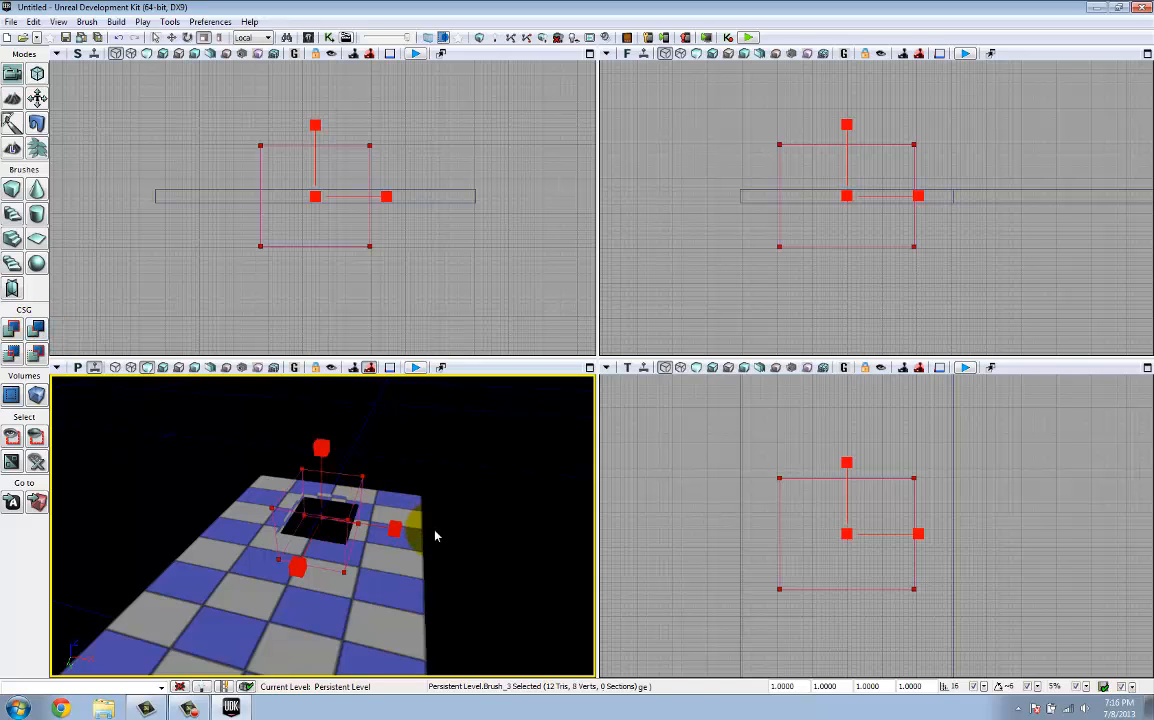
mouse_move(433, 536)
mouse_down()
mouse_move(420, 541)
mouse_move(397, 510)
mouse_move(335, 489)
mouse_move(302, 489)
mouse_move(299, 533)
mouse_move(211, 515)
mouse_move(251, 507)
mouse_move(265, 572)
mouse_move(304, 571)
mouse_move(258, 586)
mouse_move(278, 560)
mouse_move(294, 569)
mouse_move(327, 548)
mouse_move(452, 533)
mouse_up()
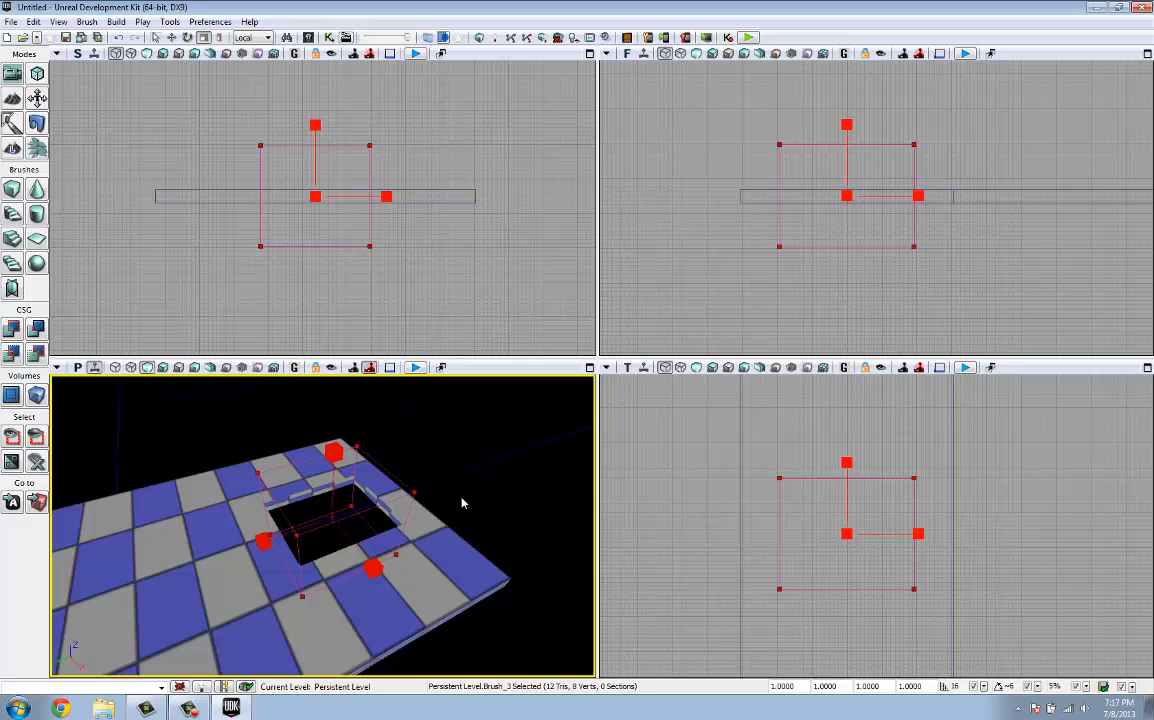
key(ctrl+z)
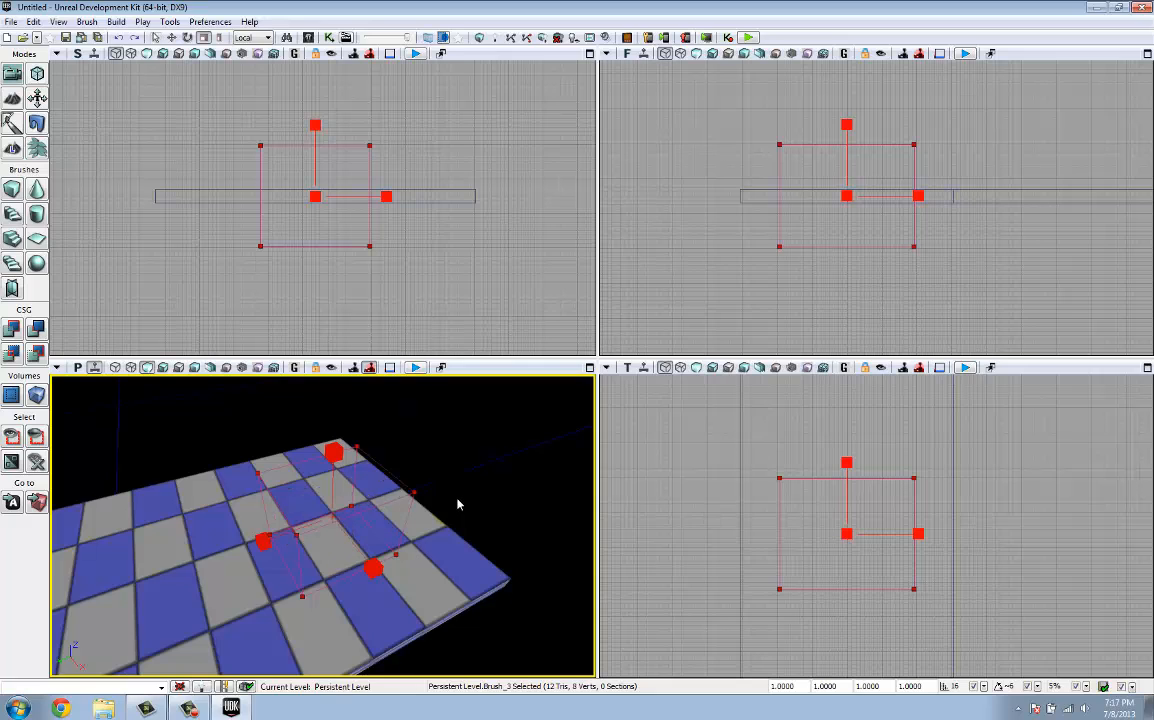
key(ctrl+y)
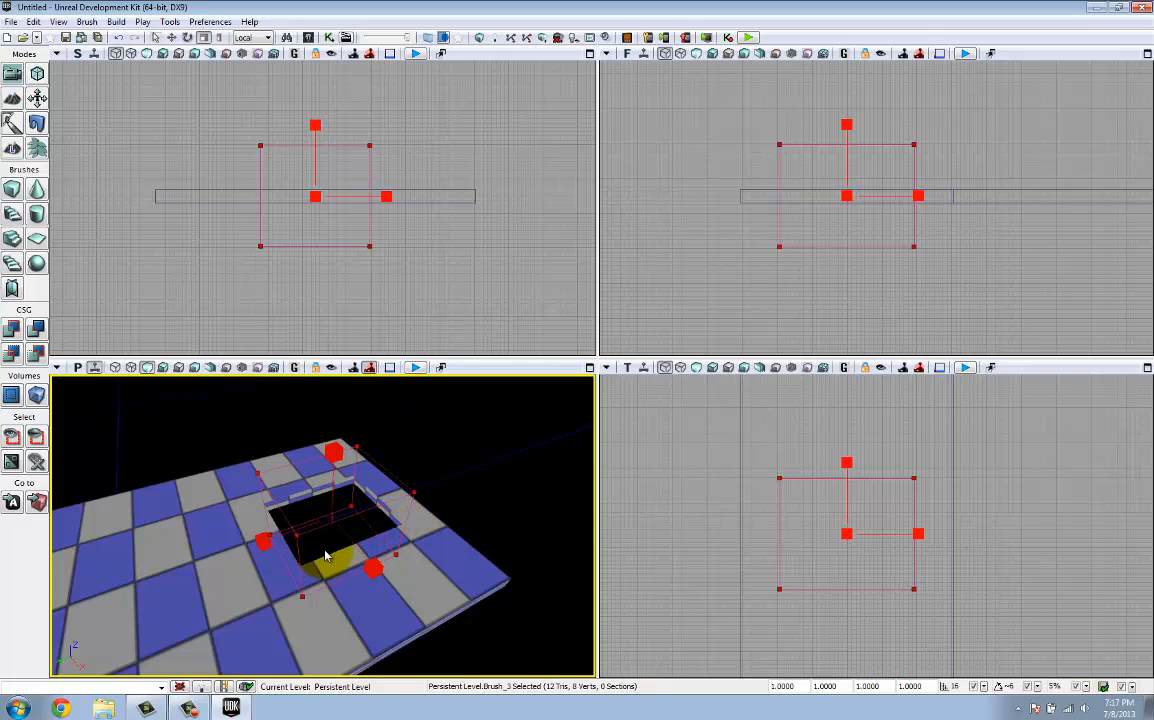
Step: Move the builder brush along the Y axis onto the neighbouring slab and cut a second hole with CSG Subtract
key(space)
mouse_move(276, 534)
mouse_down()
mouse_move(116, 579)
mouse_move(100, 570)
mouse_up()
mouse_move(333, 565)
mouse_down()
mouse_move(232, 553)
mouse_move(258, 570)
mouse_move(312, 536)
mouse_move(283, 518)
mouse_move(438, 546)
mouse_move(412, 546)
mouse_move(435, 543)
mouse_move(445, 523)
mouse_up()
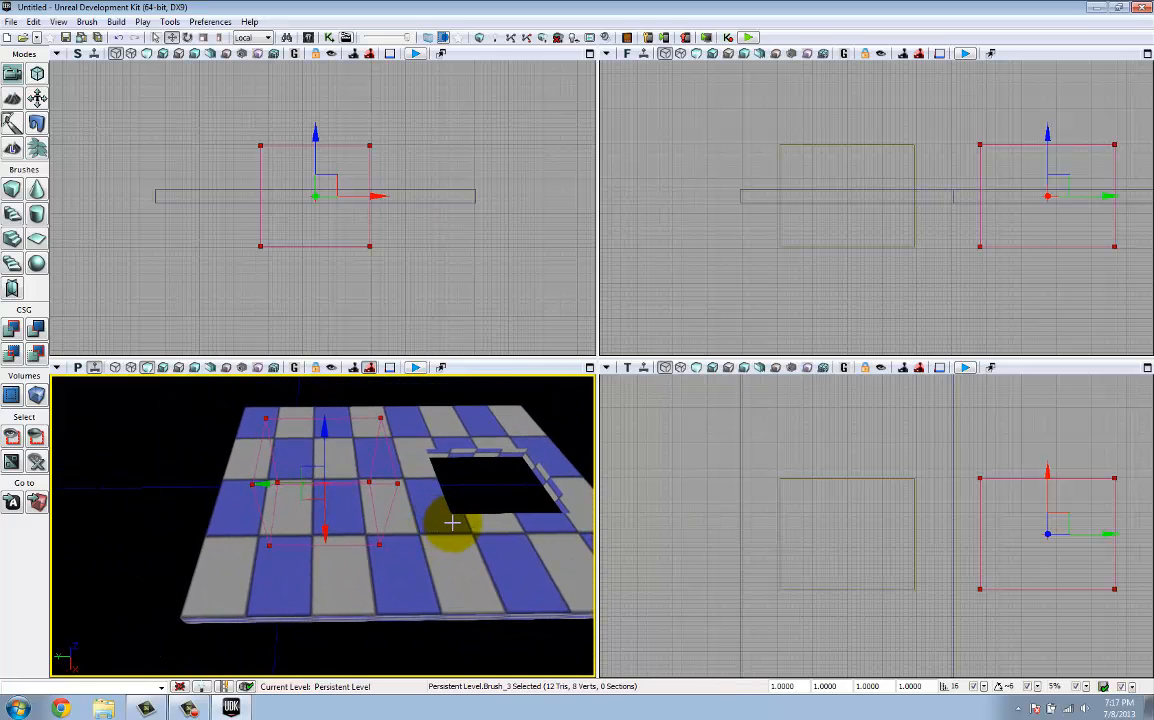
key(ctrl+s)
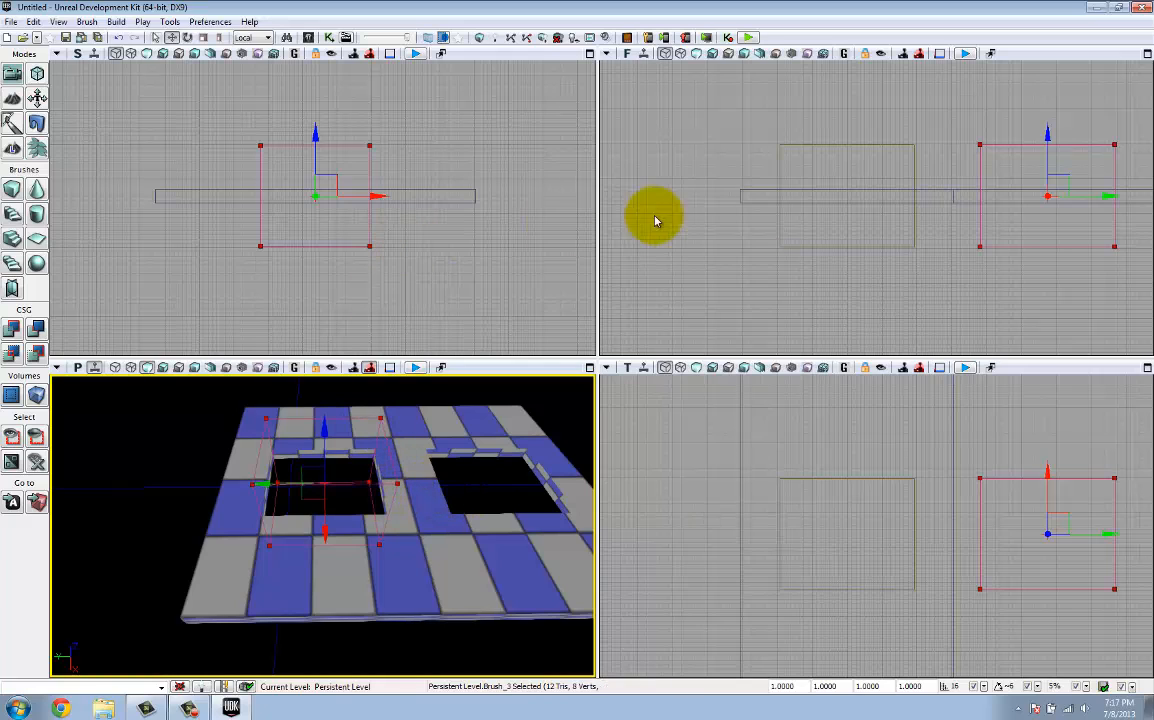
Step: Select the first hole's subtractive brush in the front view, telling it apart from the builder brush, and remove it with Cut
click(820, 245)
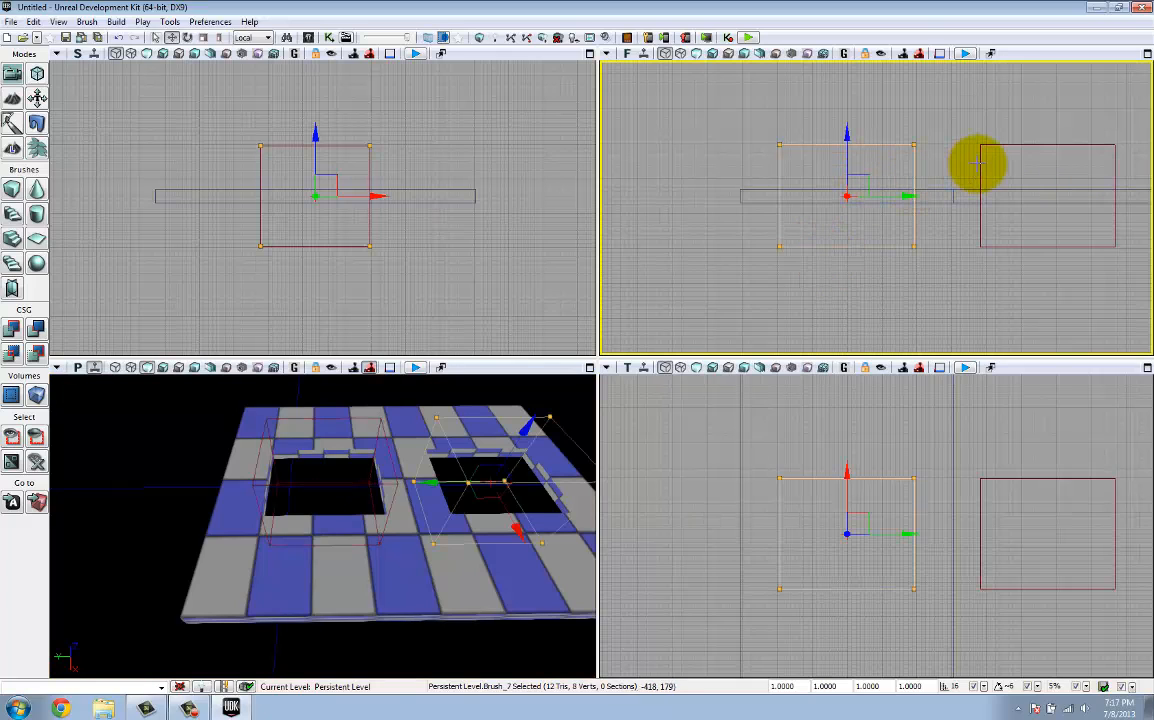
click(998, 478)
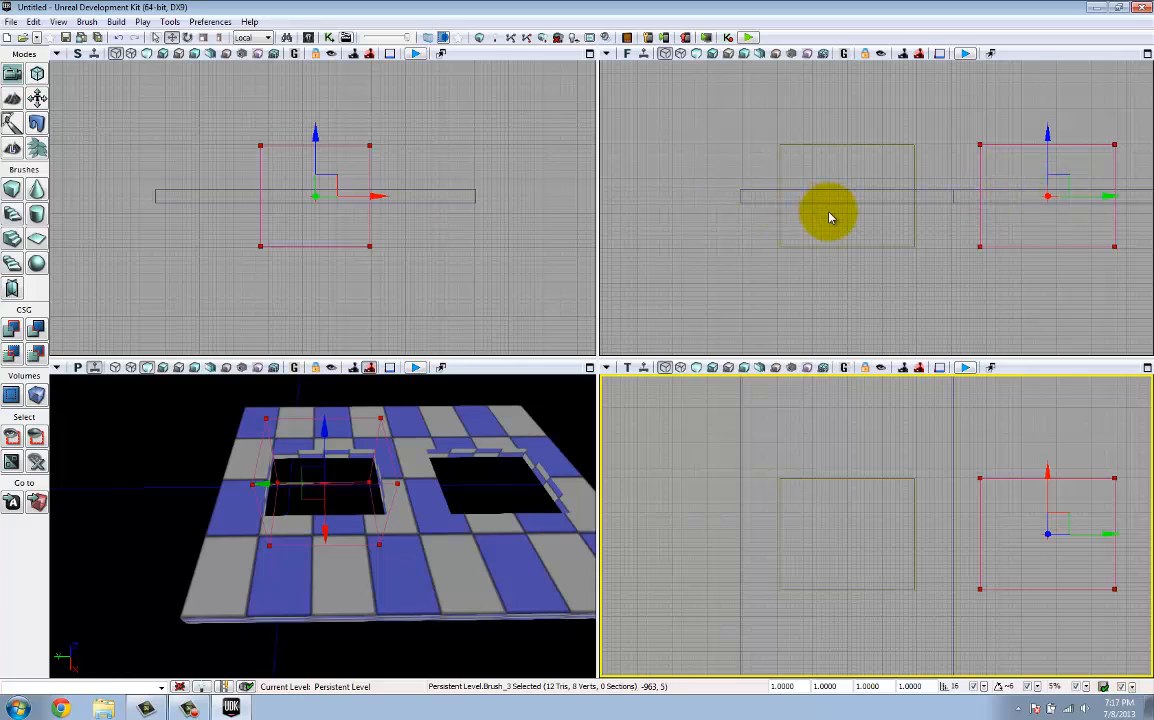
click(857, 245)
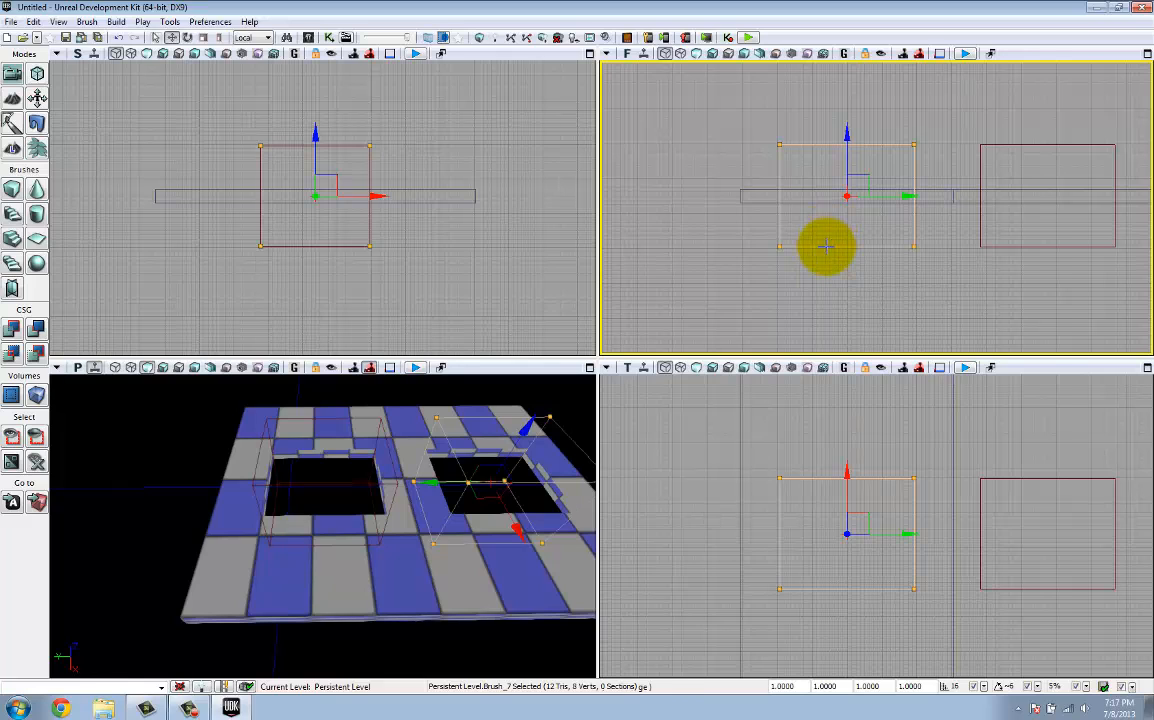
right_click(826, 246)
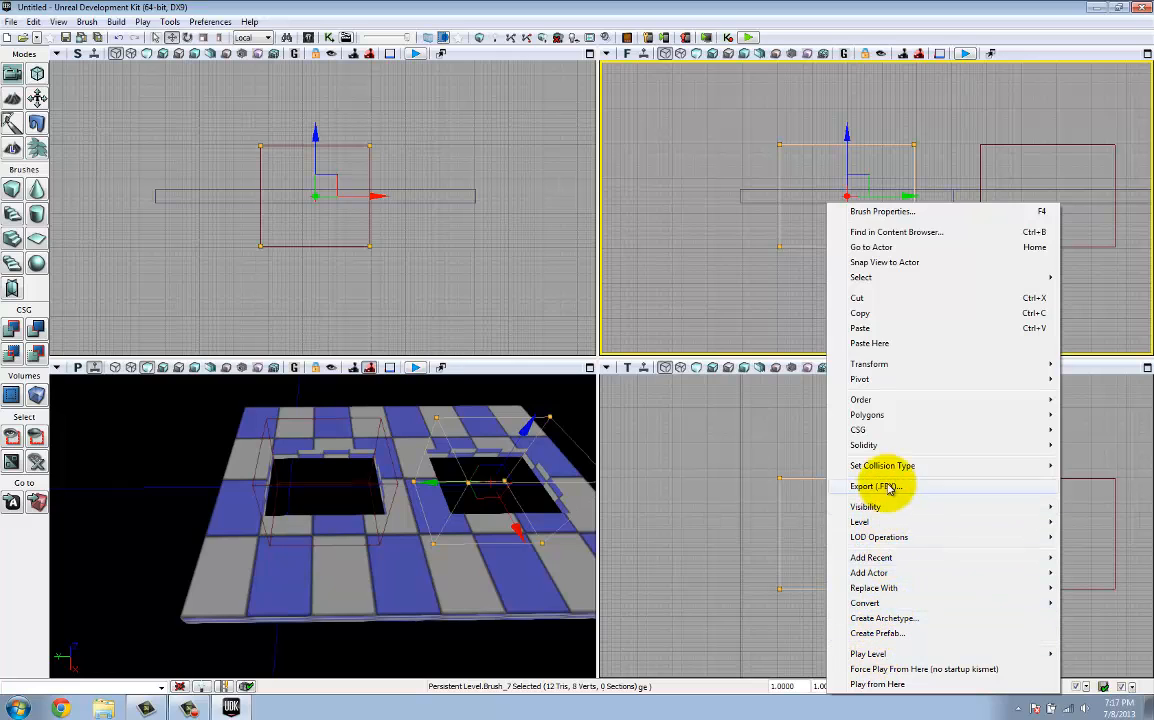
click(862, 299)
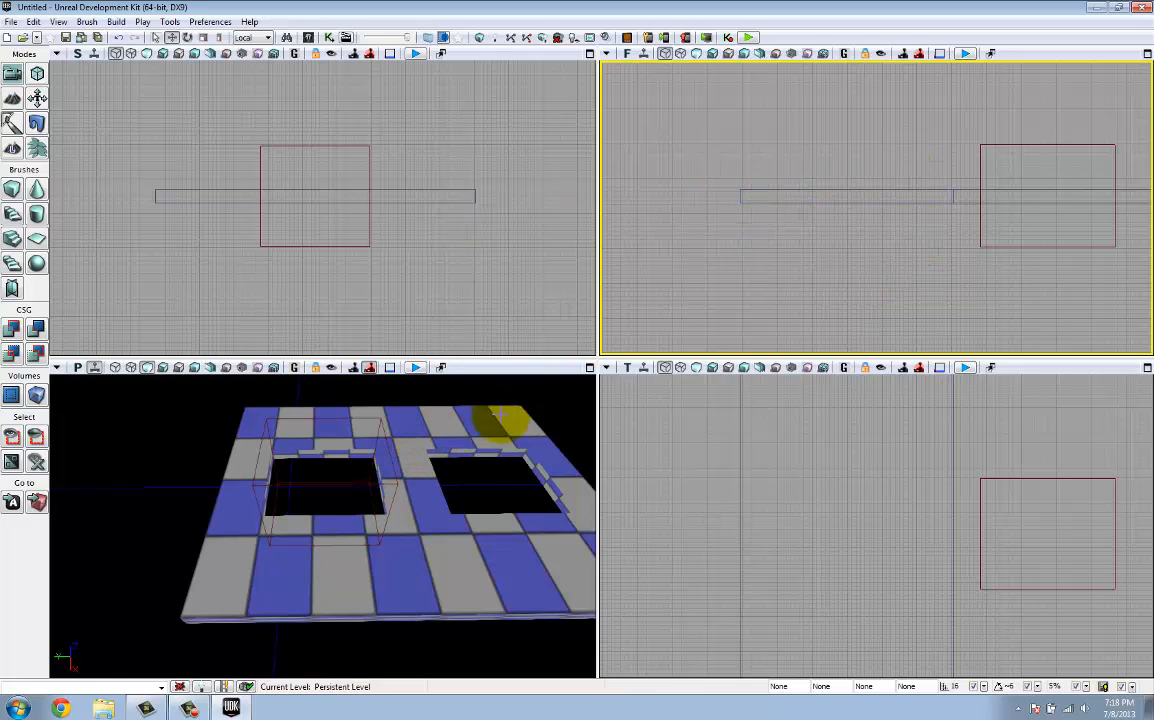
Step: Rebuild the level geometry and close the Map Check report
drag(443, 448, 430, 407)
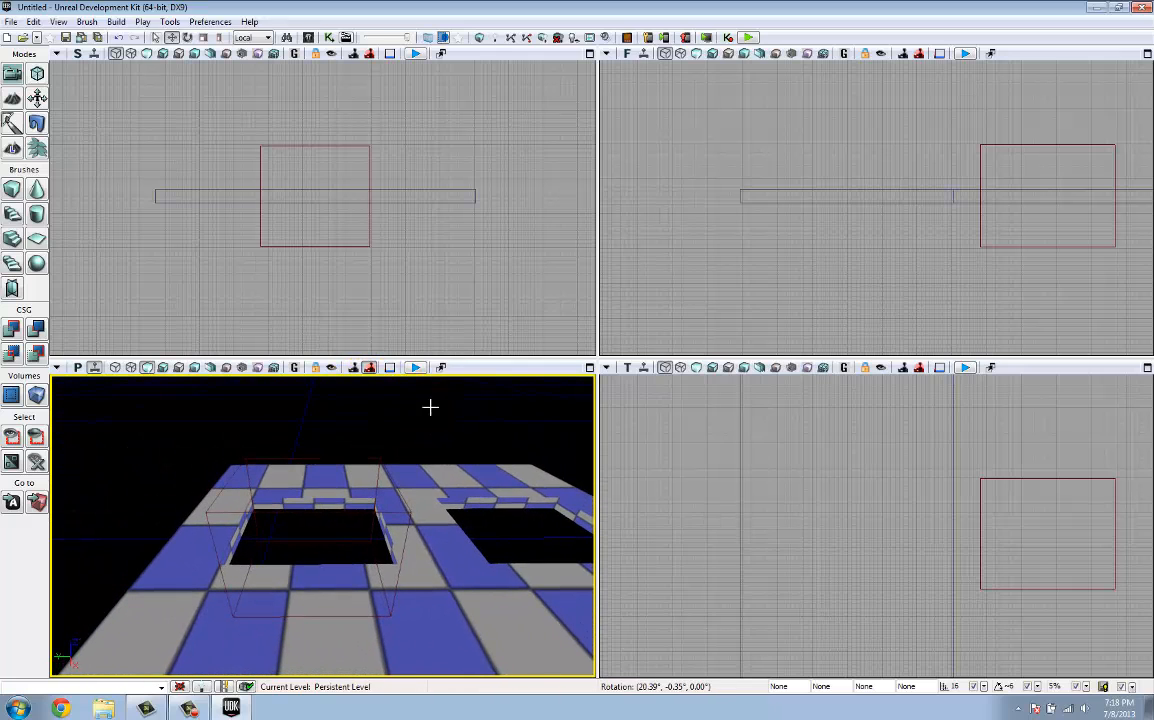
click(480, 39)
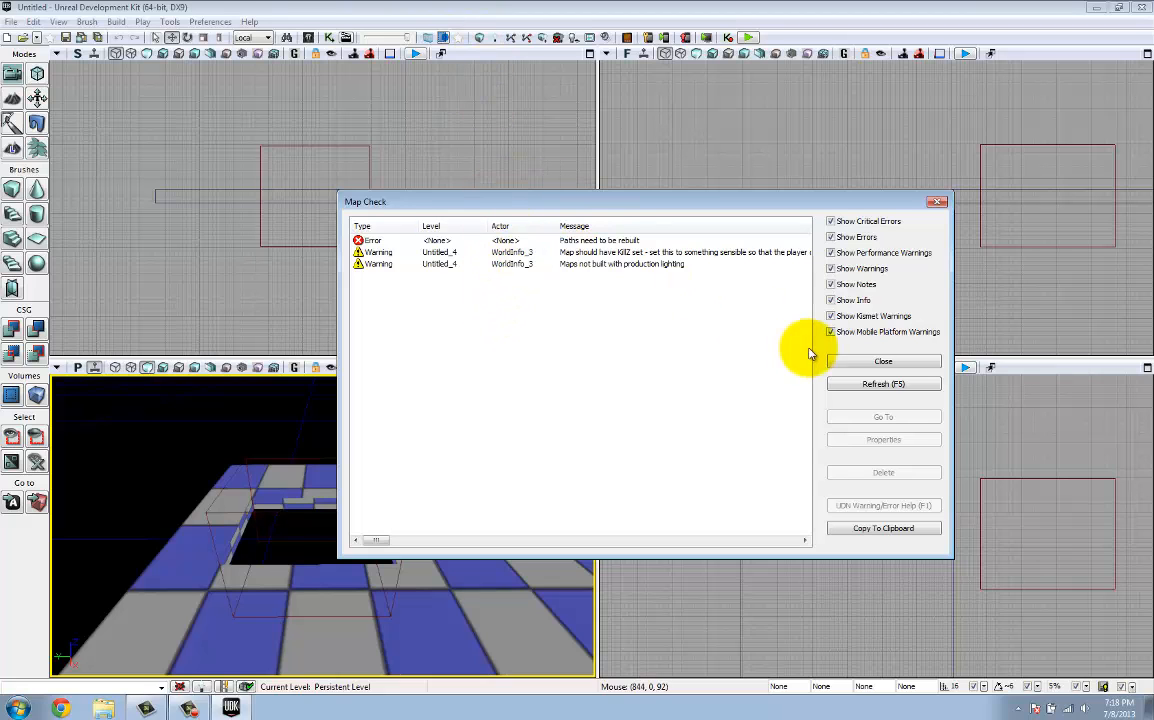
click(880, 365)
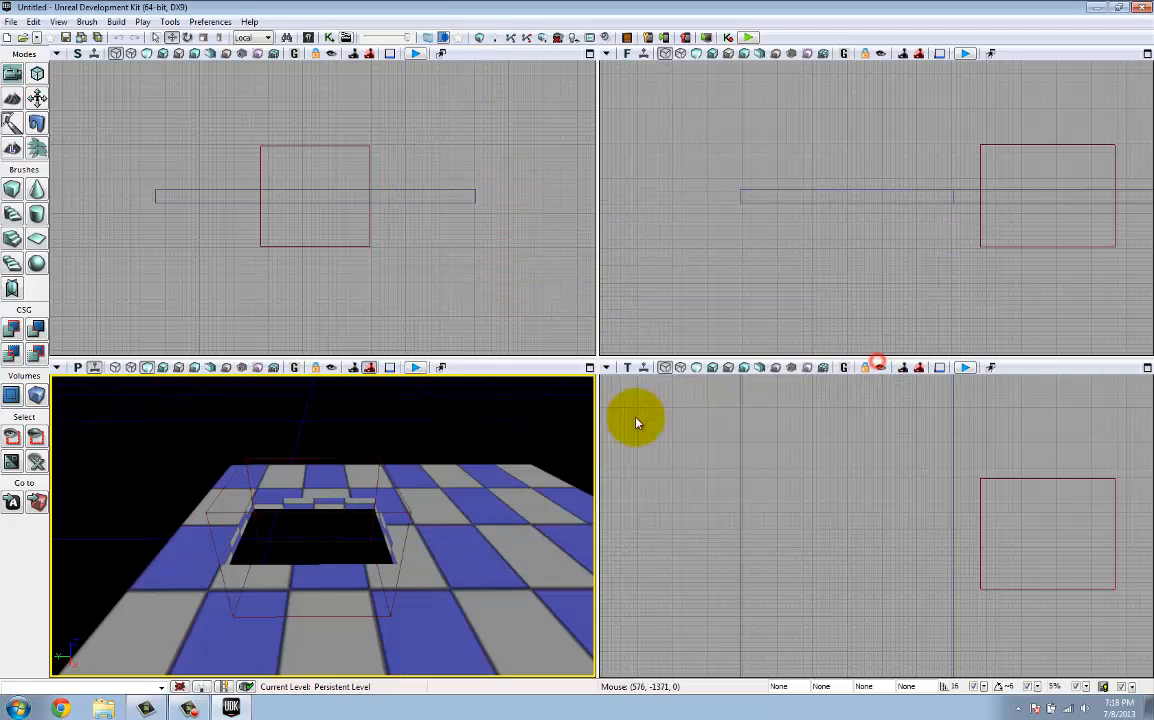
Step: Examine the rebuilt slabs in the perspective view around the place of the removed subtractive brush
drag(433, 507, 459, 517)
right_drag(460, 516, 465, 517)
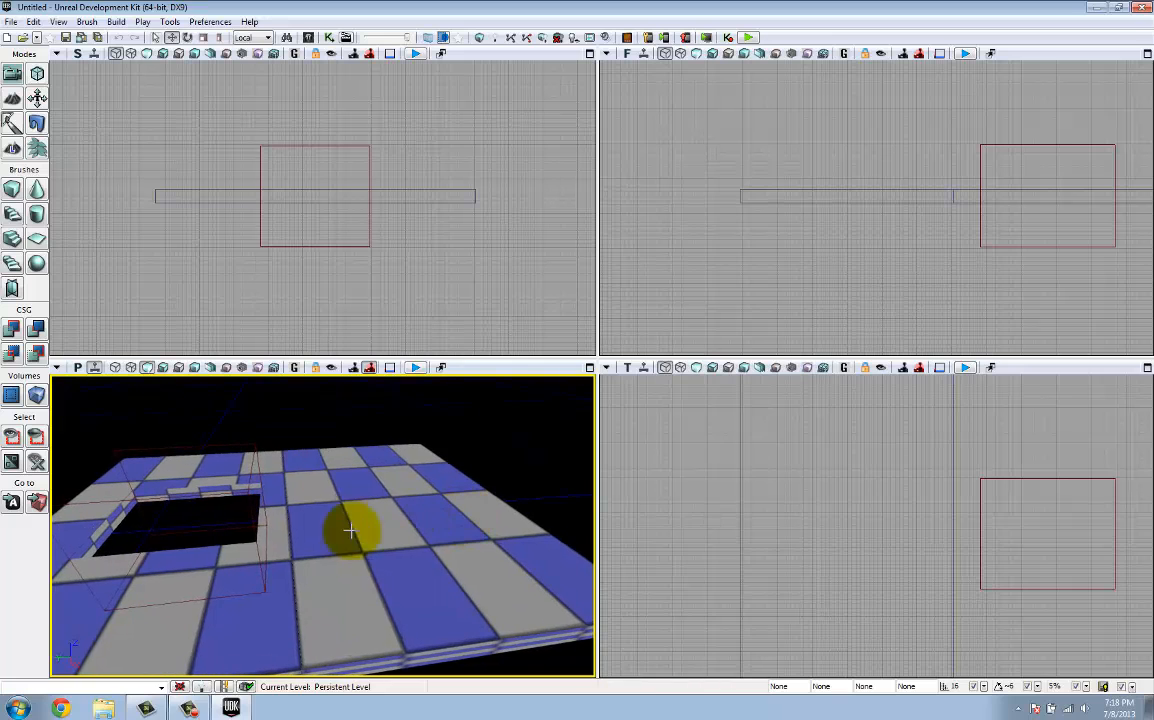
mouse_move(382, 494)
right_down()
mouse_move(345, 500)
mouse_move(370, 498)
right_up()
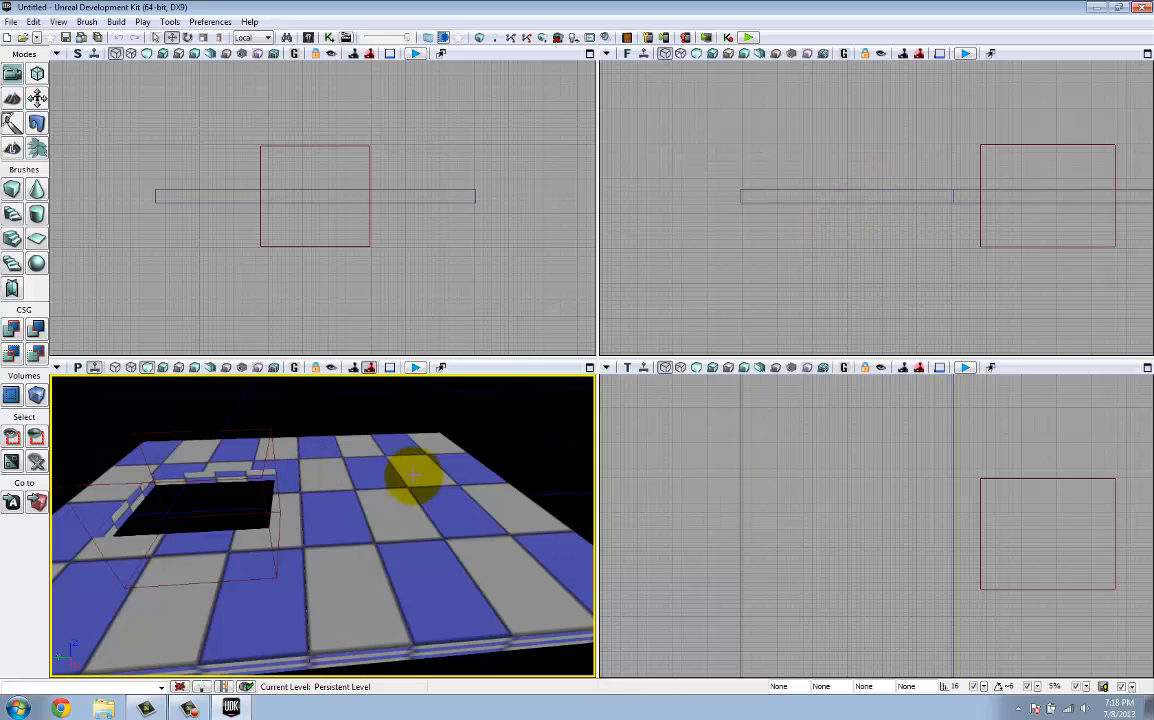
key(s)
mouse_move(446, 483)
right_down()
mouse_move(448, 466)
mouse_move(446, 497)
right_up()
key(w)
key(s)
key(w)
key(s)
Step: Move the builder brush along the Y axis back over the slab without a hole and cut it with CSG Subtract
click(308, 484)
mouse_move(312, 486)
mouse_down()
mouse_move(193, 477)
mouse_move(366, 460)
mouse_move(351, 460)
mouse_up()
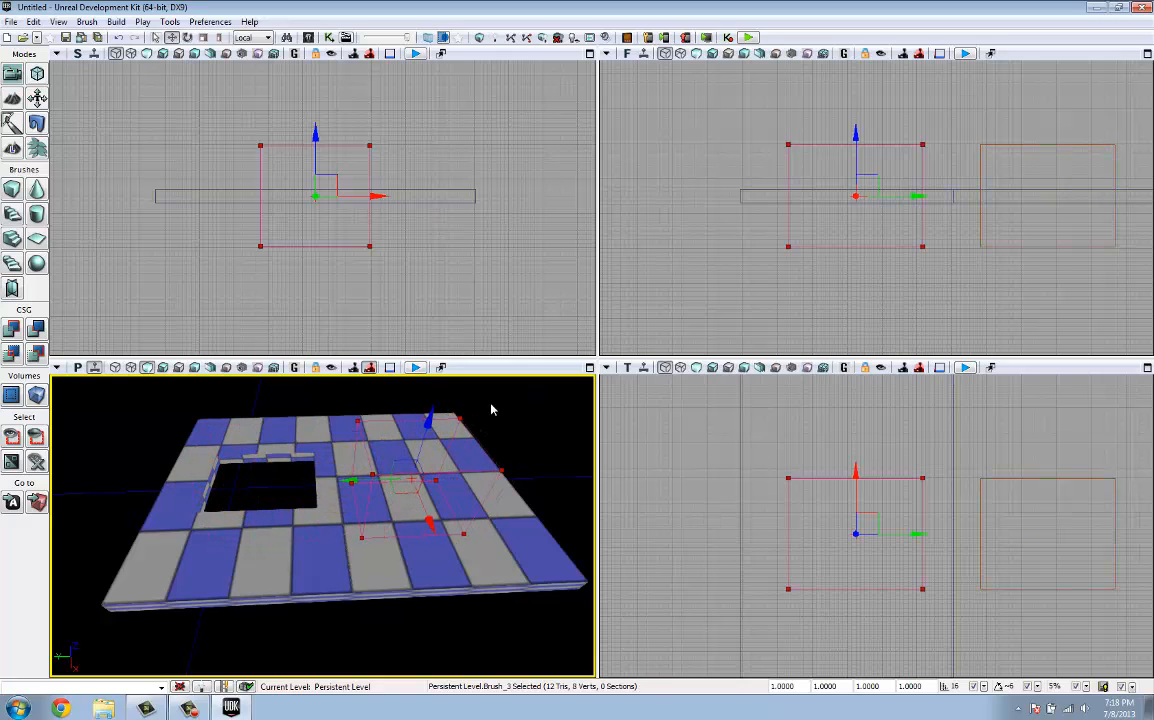
key(ctrl+s)
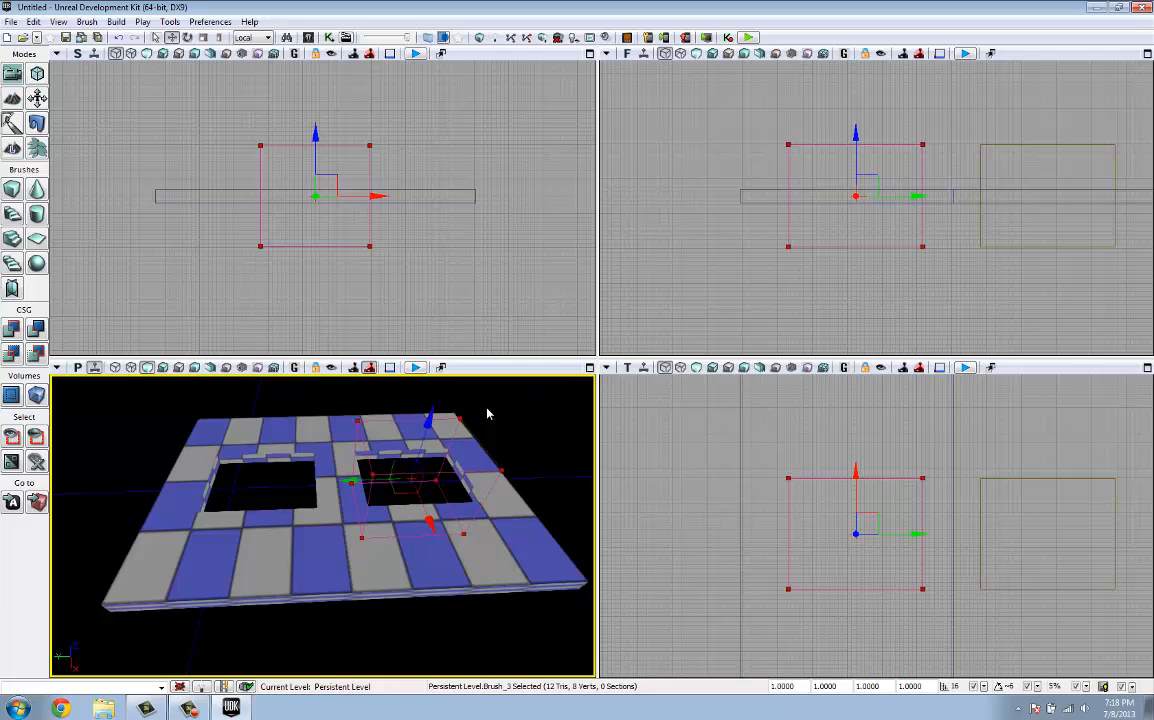
Step: Move the builder brush back along the Y axis until it sits partly between the two holes
click(345, 485)
mouse_move(346, 480)
mouse_down()
mouse_move(433, 466)
mouse_move(338, 472)
mouse_move(335, 522)
mouse_move(368, 483)
mouse_move(353, 470)
mouse_move(380, 458)
mouse_move(384, 475)
mouse_move(397, 424)
mouse_move(362, 472)
mouse_move(394, 471)
mouse_move(356, 469)
mouse_move(353, 514)
mouse_up()
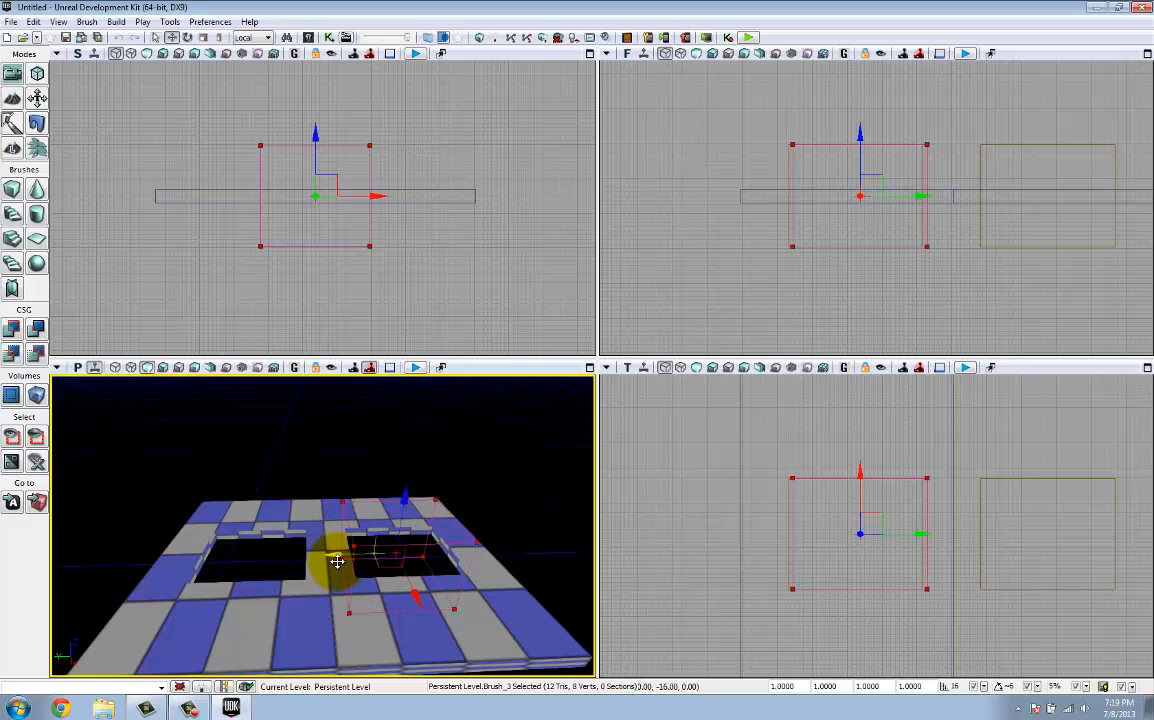
drag(343, 557, 291, 553)
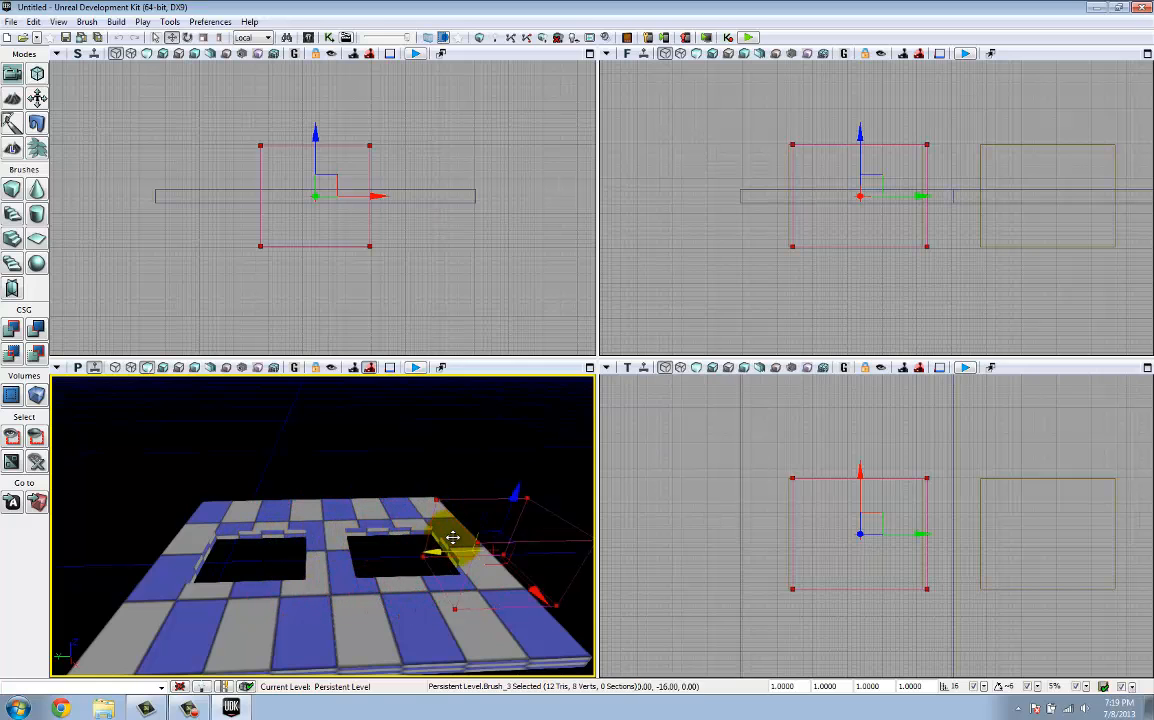
mouse_move(399, 531)
mouse_down()
mouse_move(258, 512)
mouse_move(281, 511)
mouse_up()
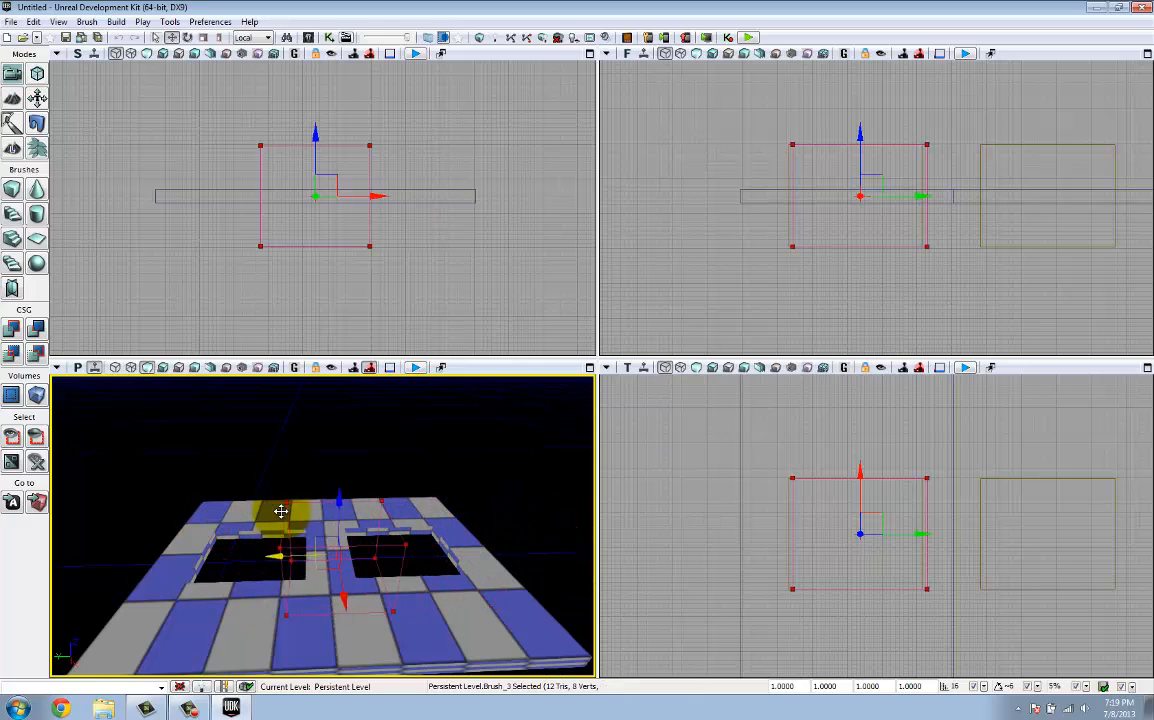
drag(370, 514, 301, 514)
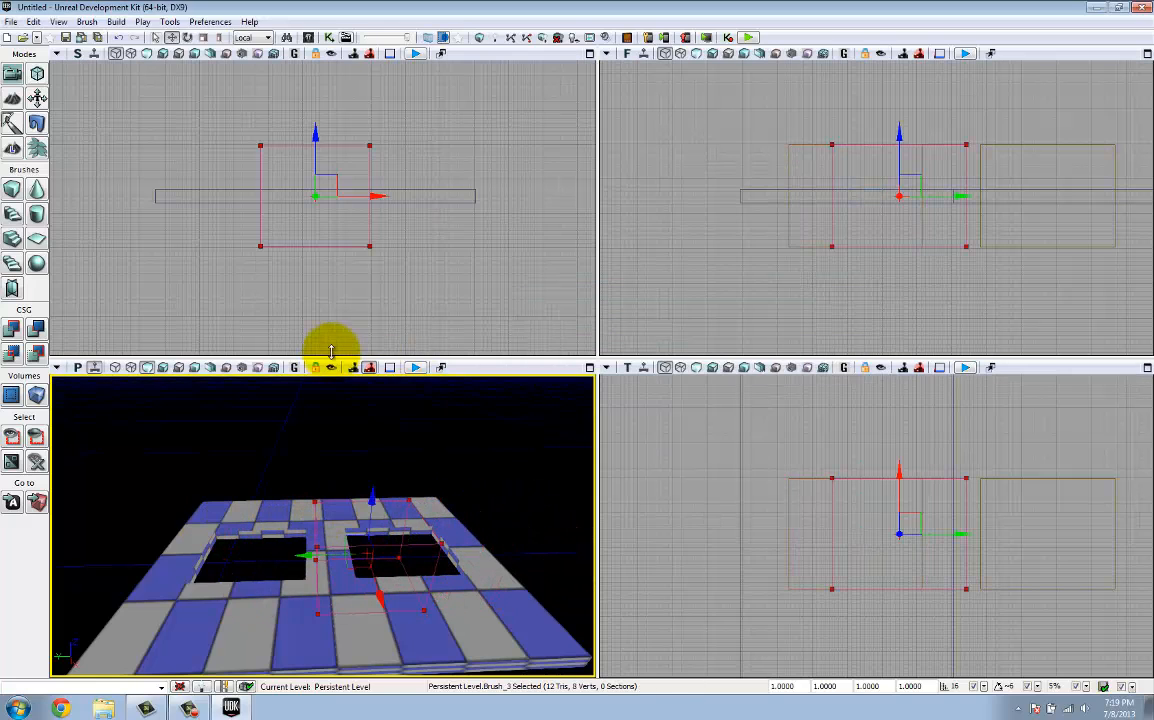
Step: Maximize the perspective view and move the builder brush along the Y axis over the other hole
click(589, 369)
mouse_move(585, 358)
right_down()
mouse_move(572, 376)
mouse_move(258, 322)
mouse_move(274, 300)
mouse_move(290, 302)
right_up()
click(523, 301)
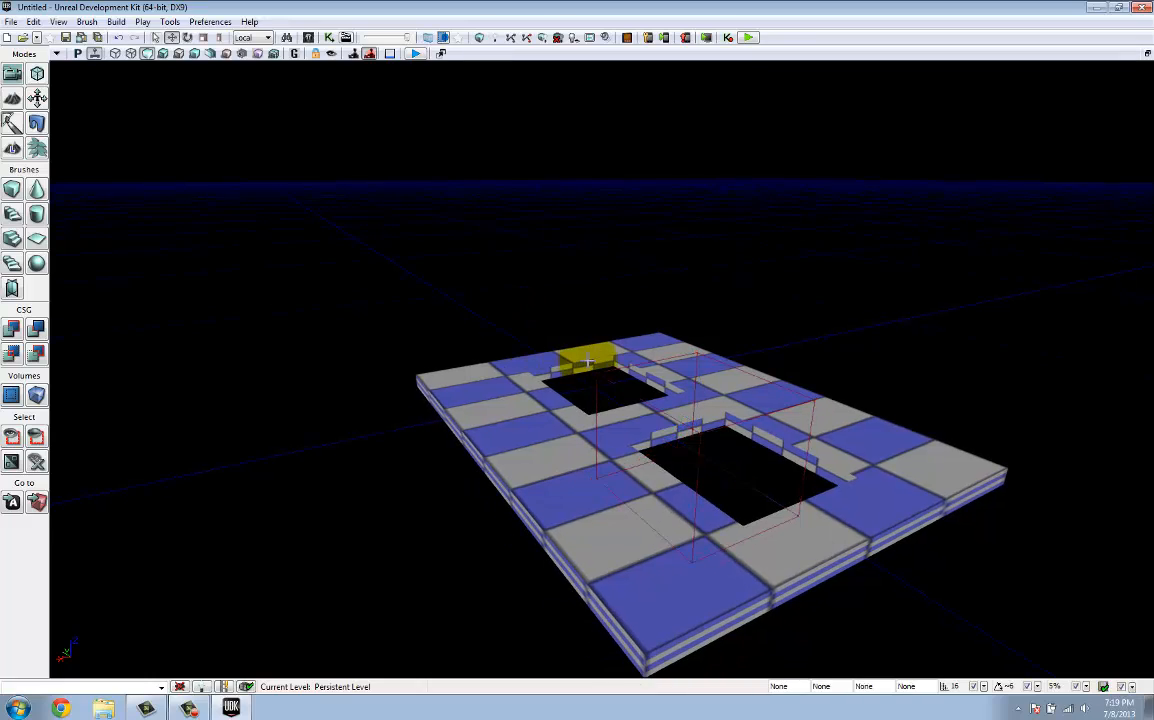
right_drag(558, 345, 876, 398)
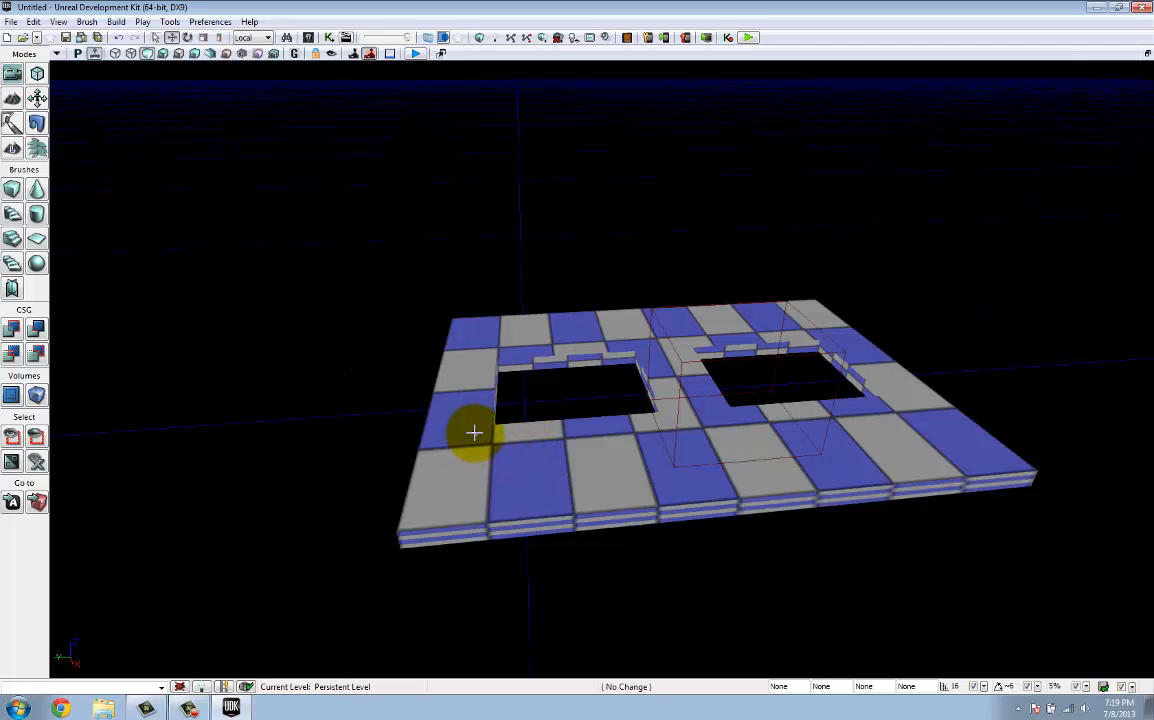
alt+drag(474, 432, 495, 455)
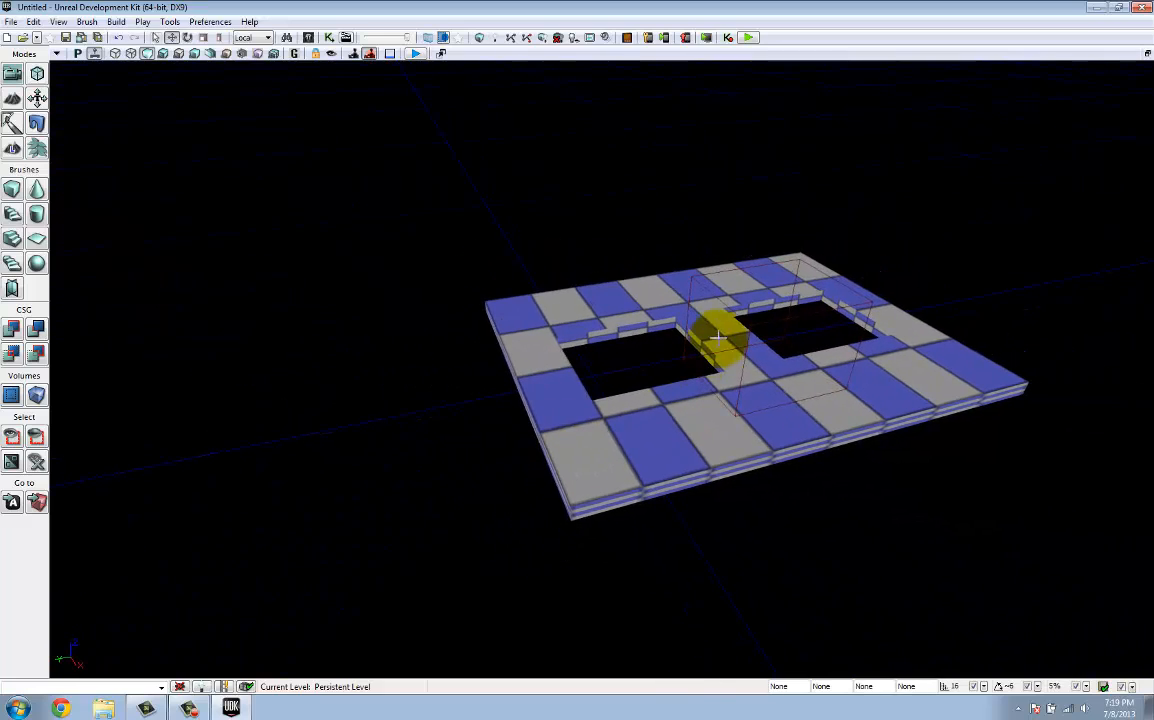
click(722, 316)
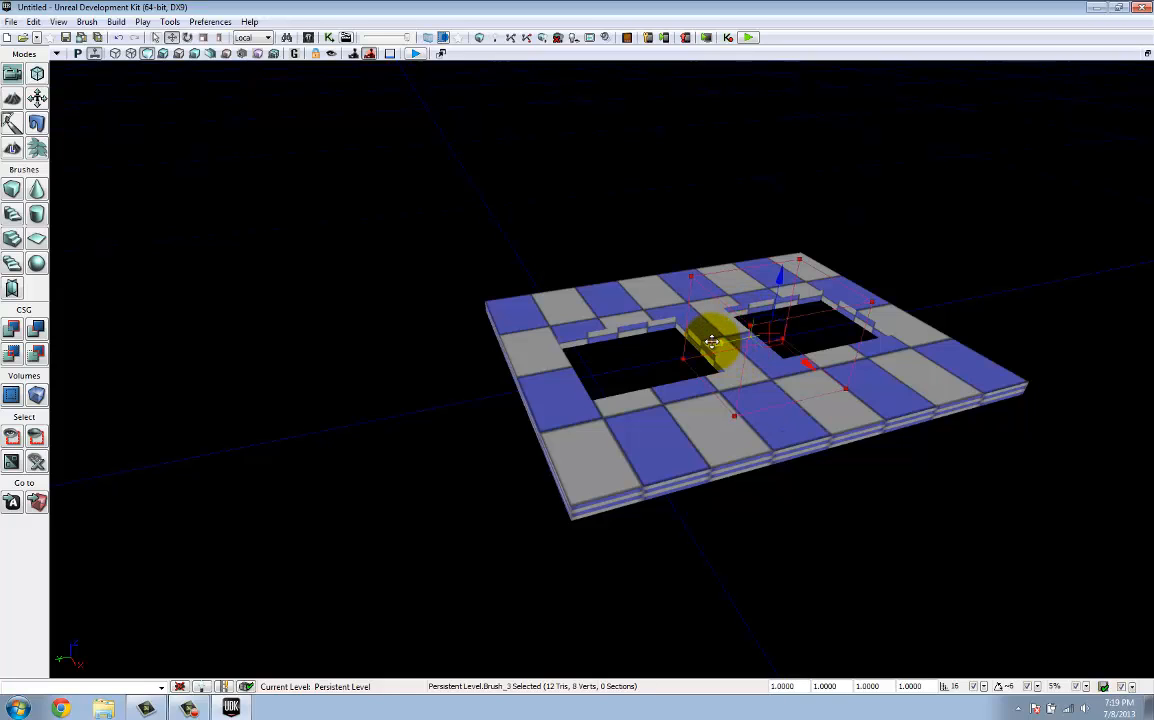
mouse_move(712, 341)
ctrl+mouse_down()
mouse_move(626, 330)
mouse_move(581, 357)
ctrl+mouse_up()
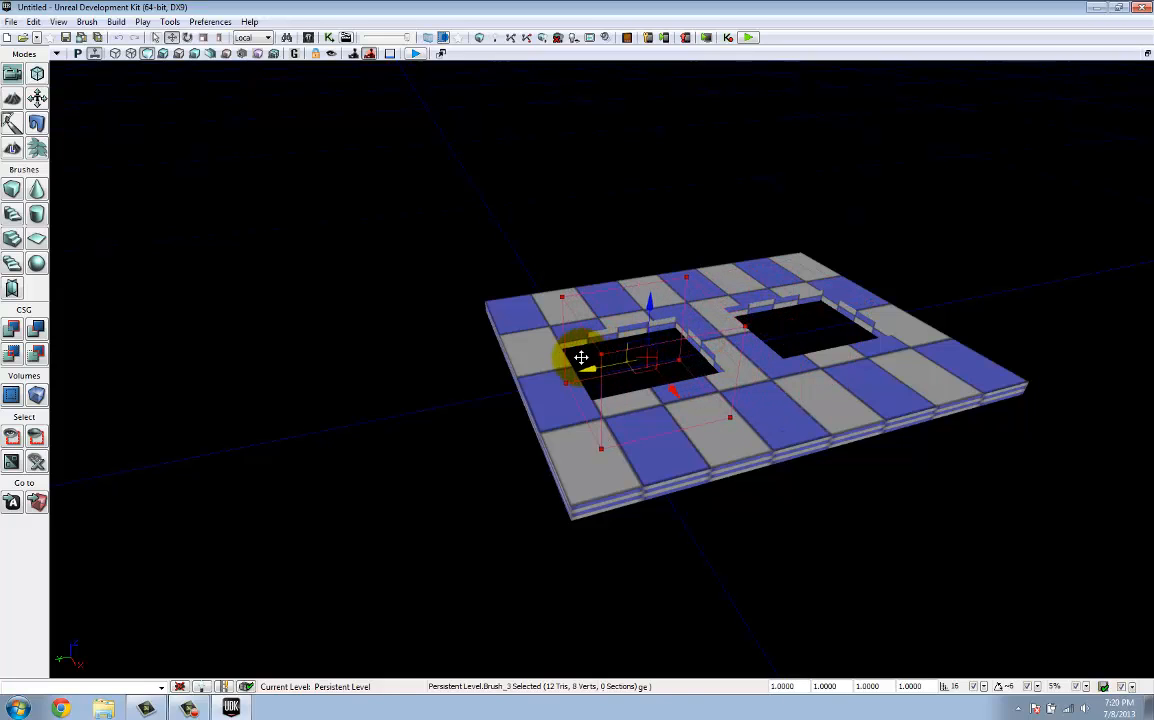
Step: Cycle the builder brush's gizmo through scaling, rotation and translation, and restore the four-view layout
key(space)
key(space)
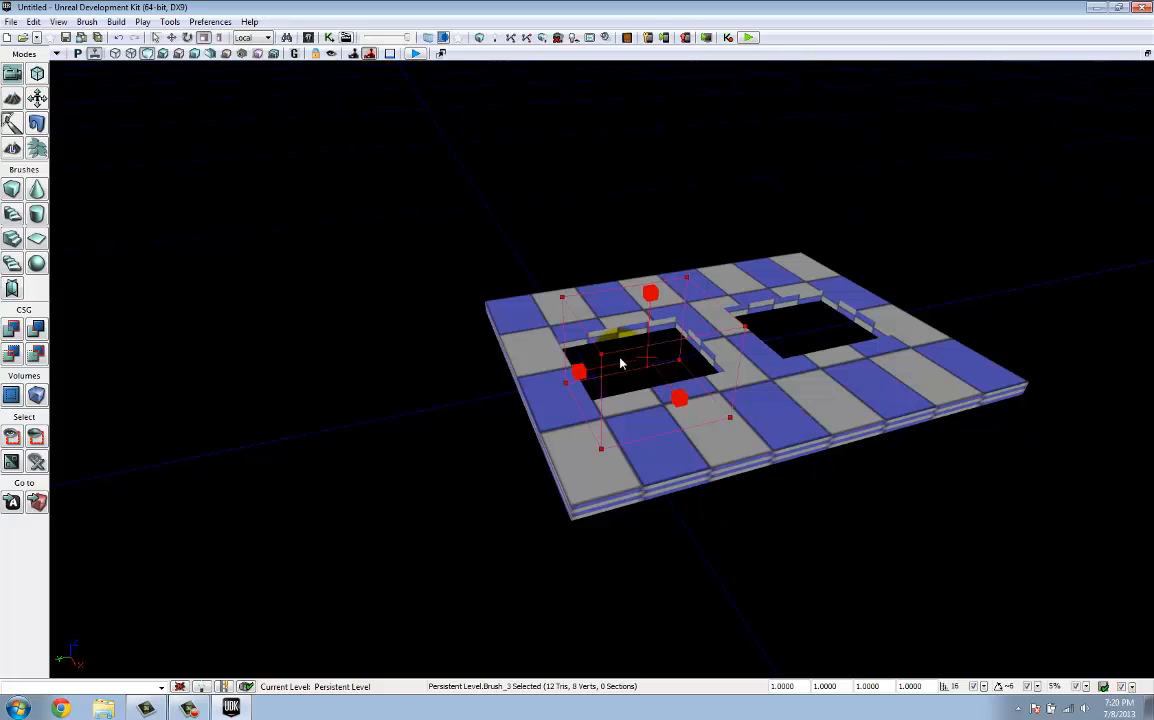
mouse_move(608, 364)
right_down()
mouse_move(621, 366)
mouse_move(582, 368)
mouse_move(536, 346)
right_up()
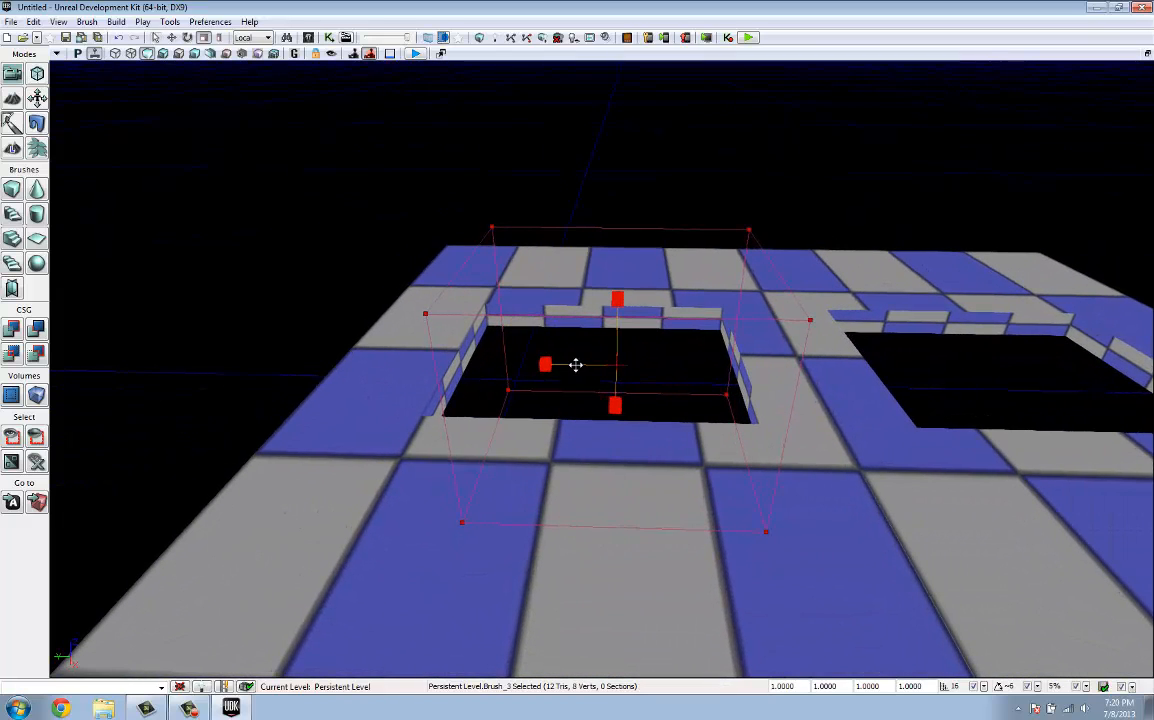
key(space)
key(space)
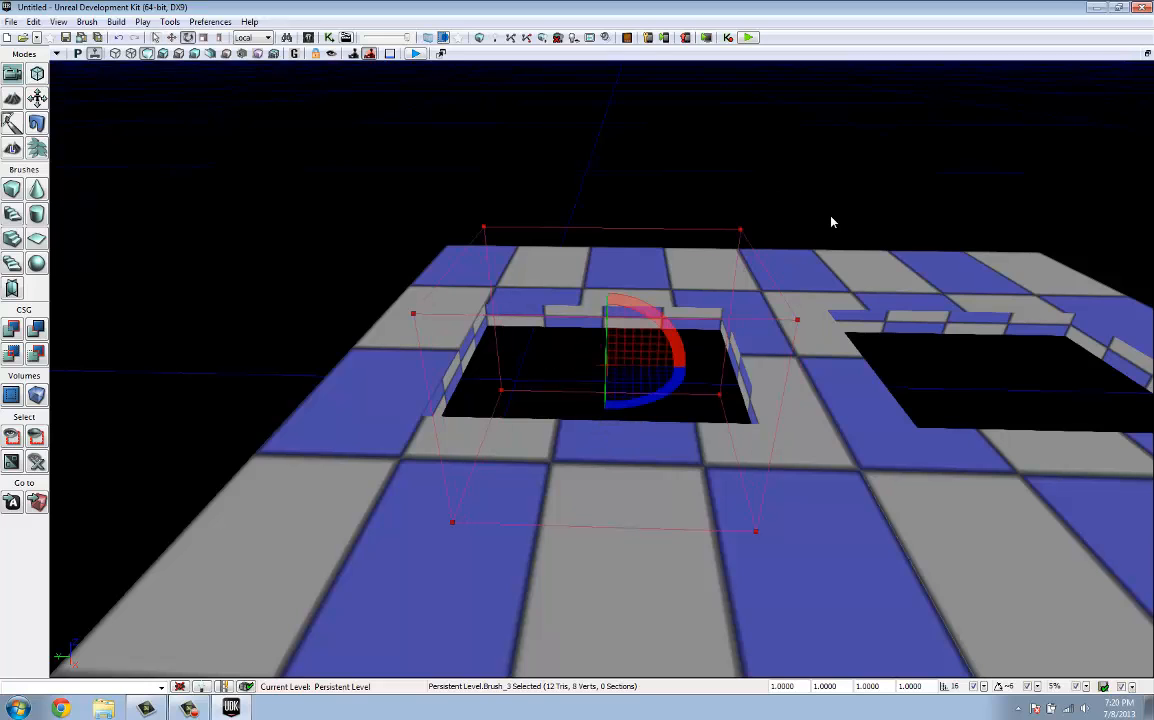
key(space)
key(space)
click(1146, 54)
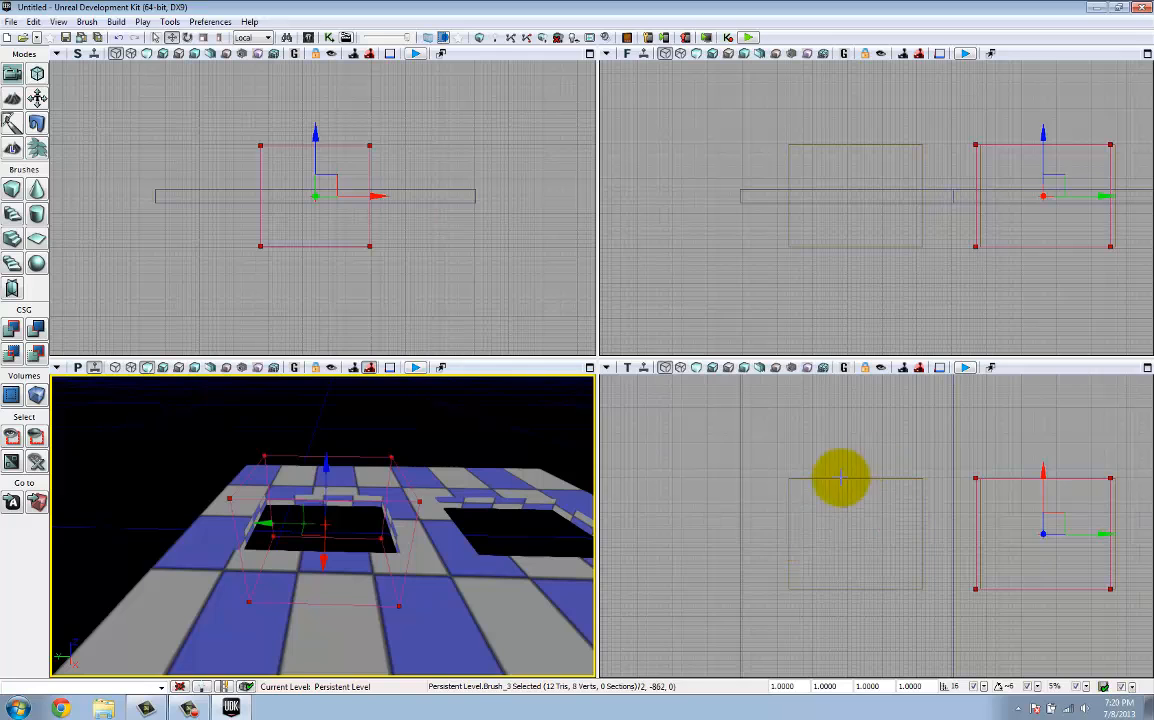
Step: Reselect the builder brush and shift it along the Y axis in the top view to line up with the hole's subtractive brush
click(811, 458)
scroll(811, 458, down, 3)
scroll(870, 505, up, 3)
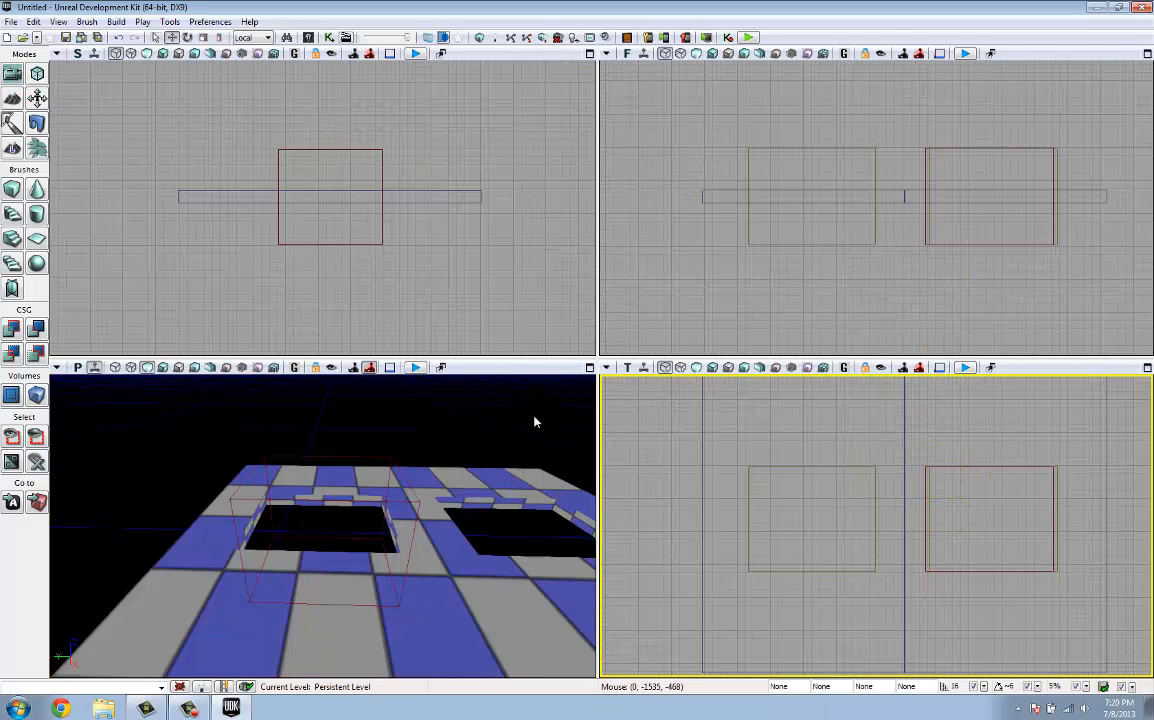
click(410, 492)
click(417, 488)
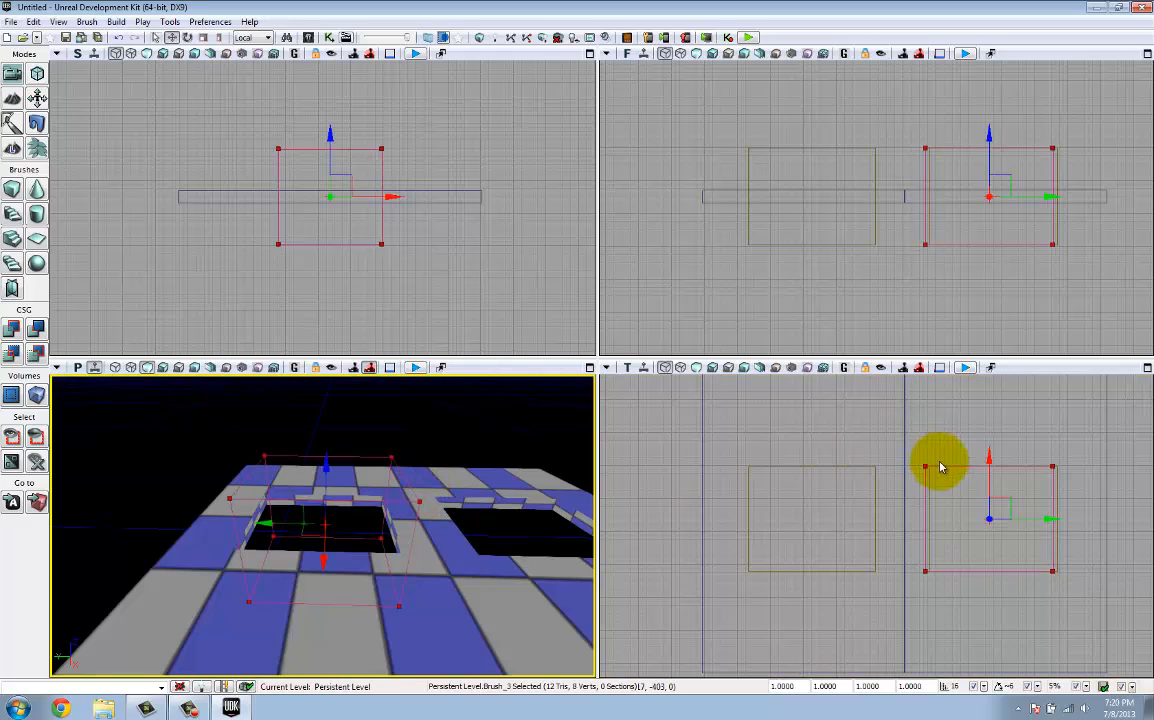
drag(1050, 519, 1051, 522)
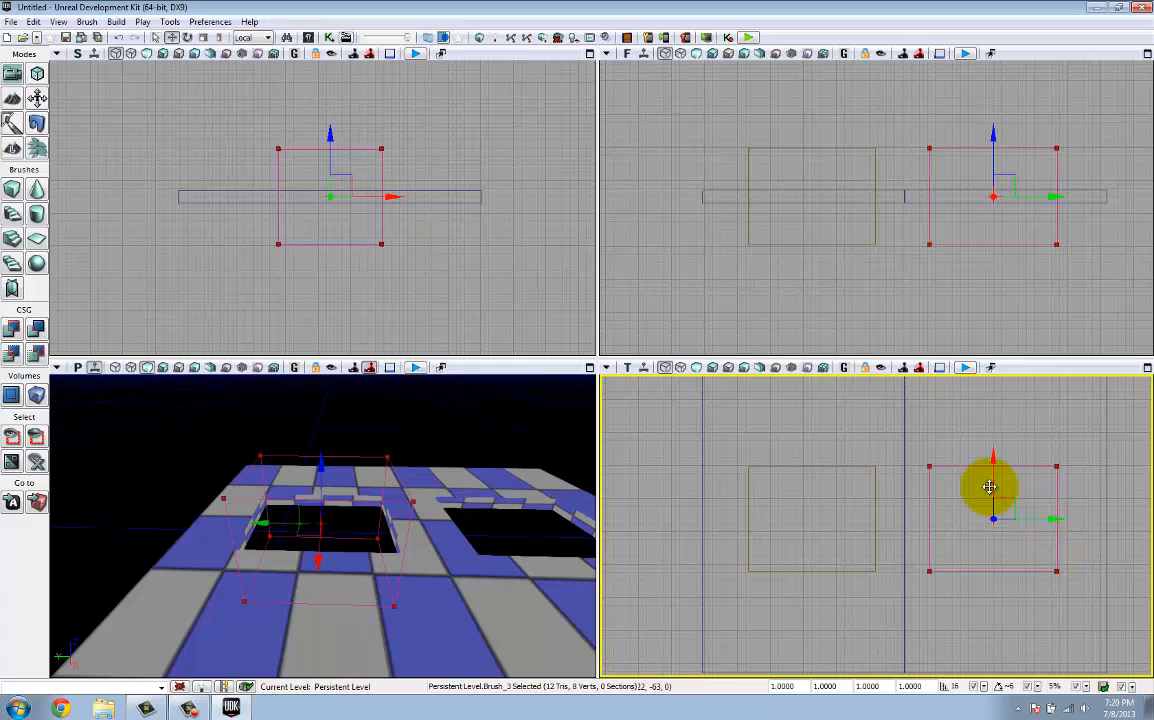
Step: Narrow the builder brush along the Y axis to a thin strip with non-uniform scaling and move it toward the hole's outer Y side
click(220, 38)
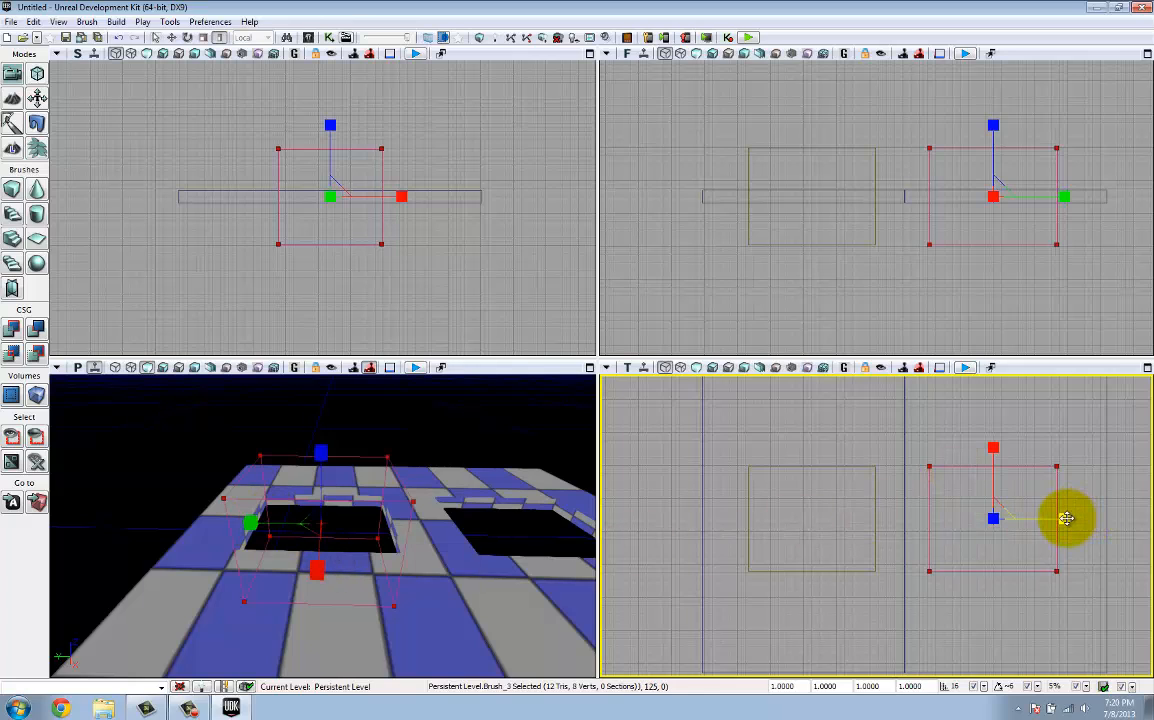
drag(1066, 518, 829, 507)
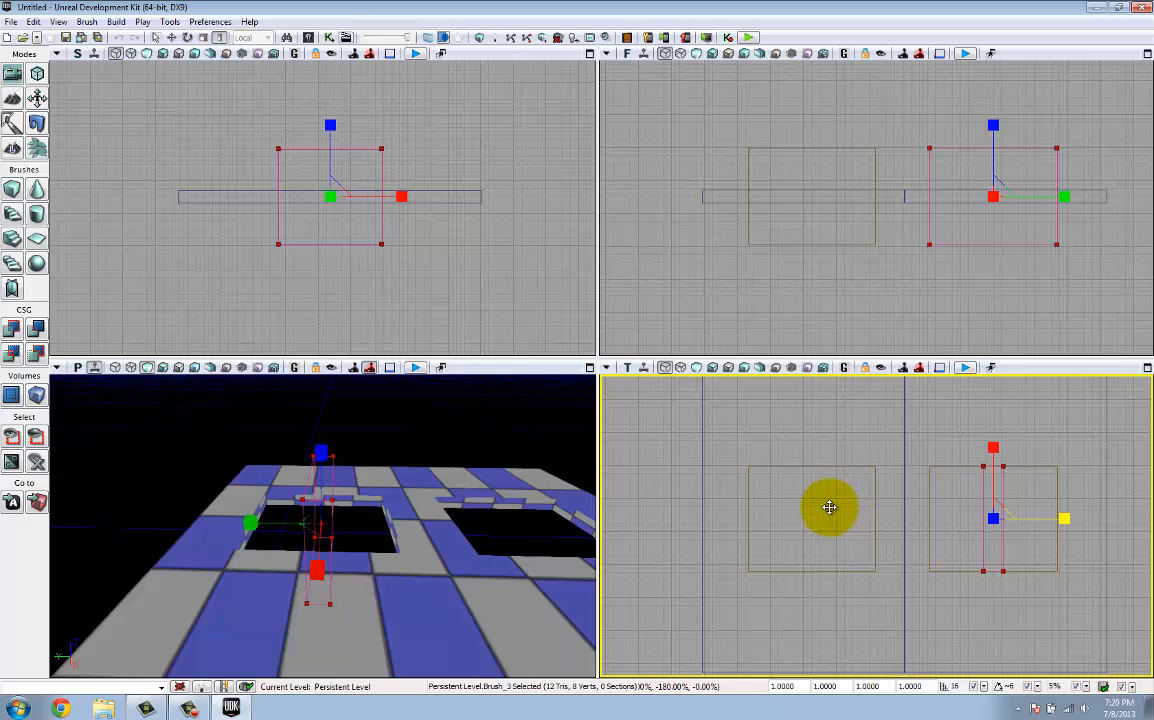
key(space)
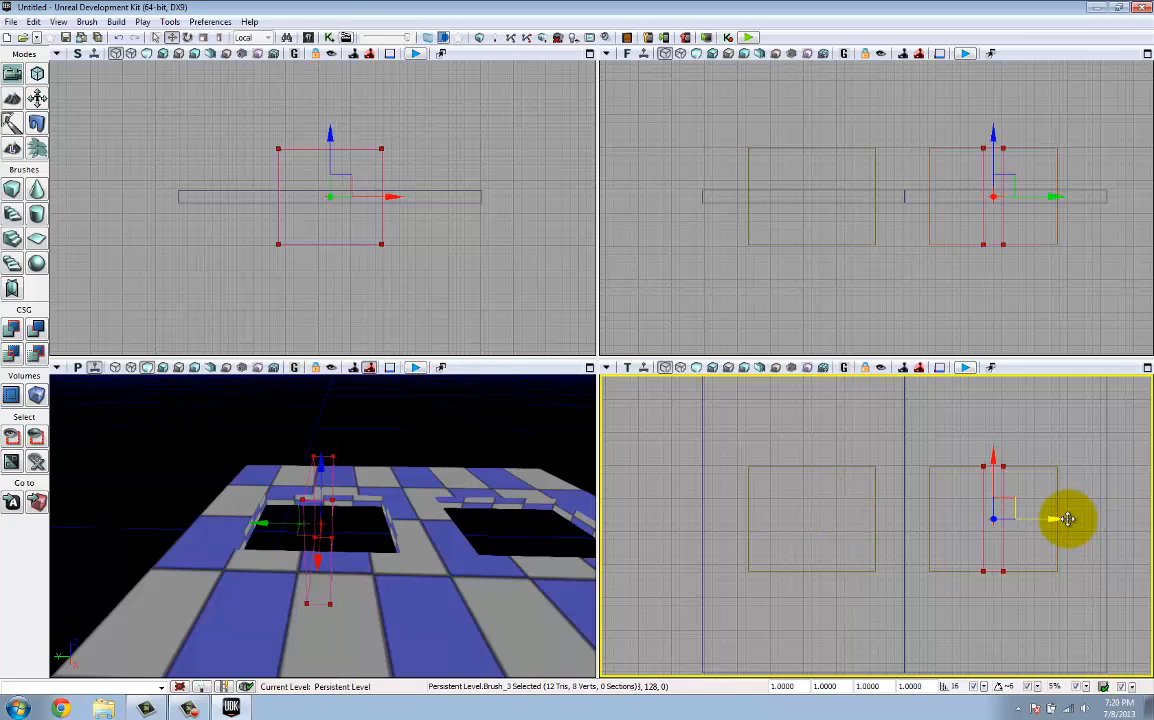
mouse_move(1058, 520)
mouse_down()
mouse_move(1100, 522)
mouse_move(1089, 522)
mouse_up()
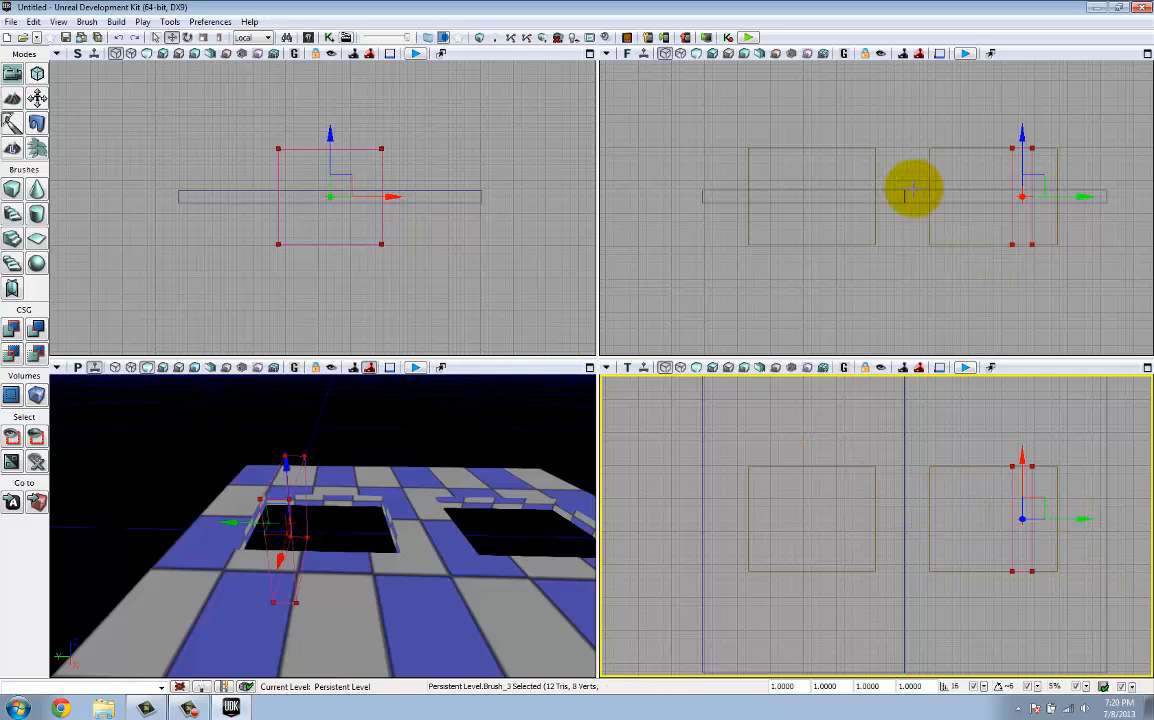
Step: Lower the builder brush by 160 units in the side view and add four strips across the two holes with CSG Add, shifting it along Y
drag(331, 131, 327, 181)
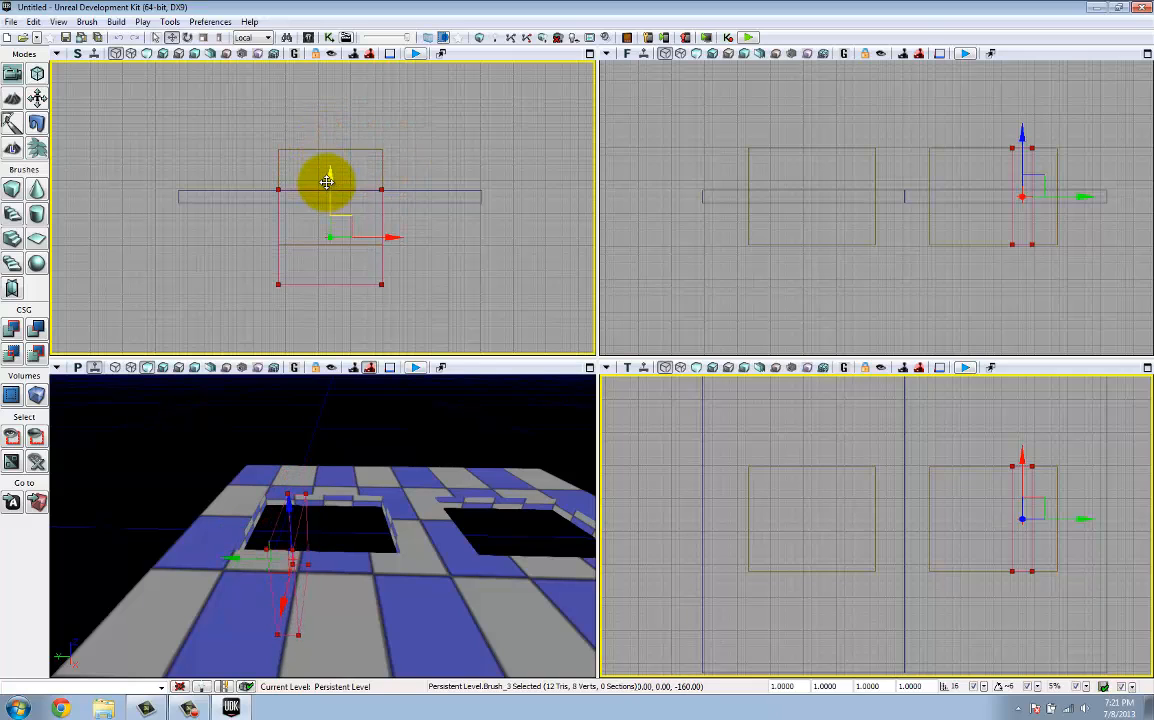
drag(327, 182, 327, 181)
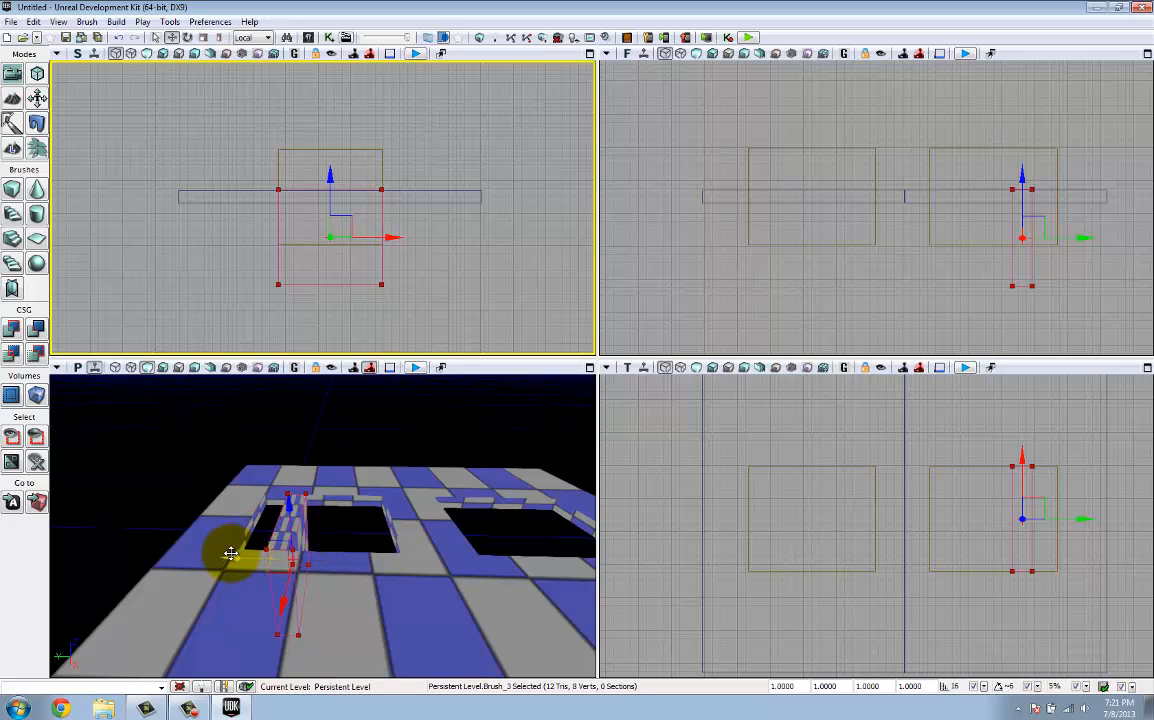
mouse_move(232, 557)
mouse_down()
mouse_move(404, 567)
mouse_move(457, 562)
mouse_move(458, 540)
mouse_move(458, 561)
mouse_move(121, 519)
mouse_move(558, 541)
mouse_move(749, 530)
mouse_up()
mouse_move(404, 554)
mouse_down()
mouse_move(541, 562)
mouse_move(322, 554)
mouse_move(357, 580)
mouse_up()
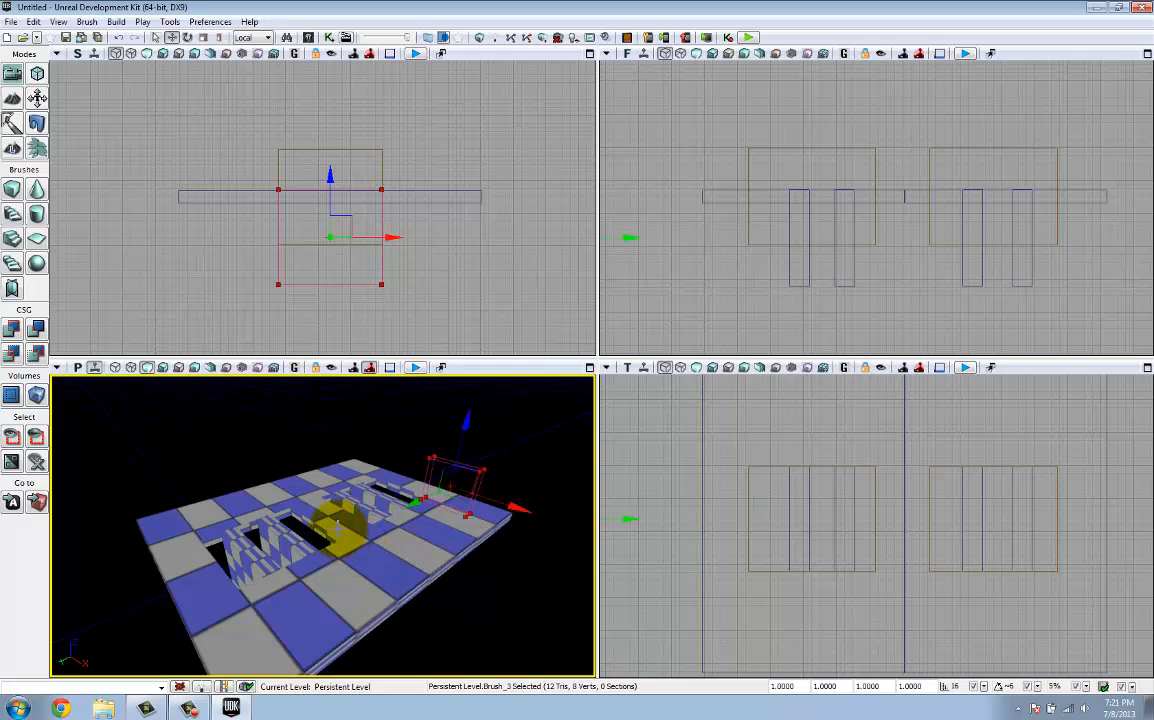
Step: Add a Trigger actor on the slab surface beside the strip-filled holes
right_drag(368, 547, 397, 559)
right_click(338, 524)
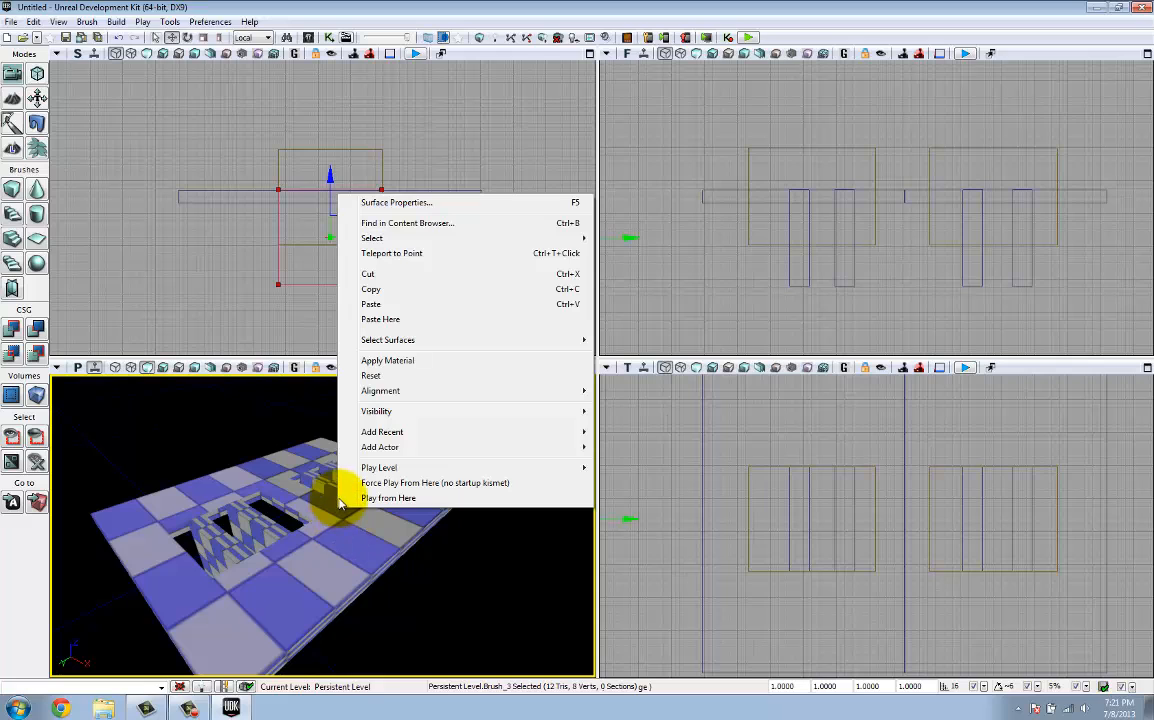
click(415, 536)
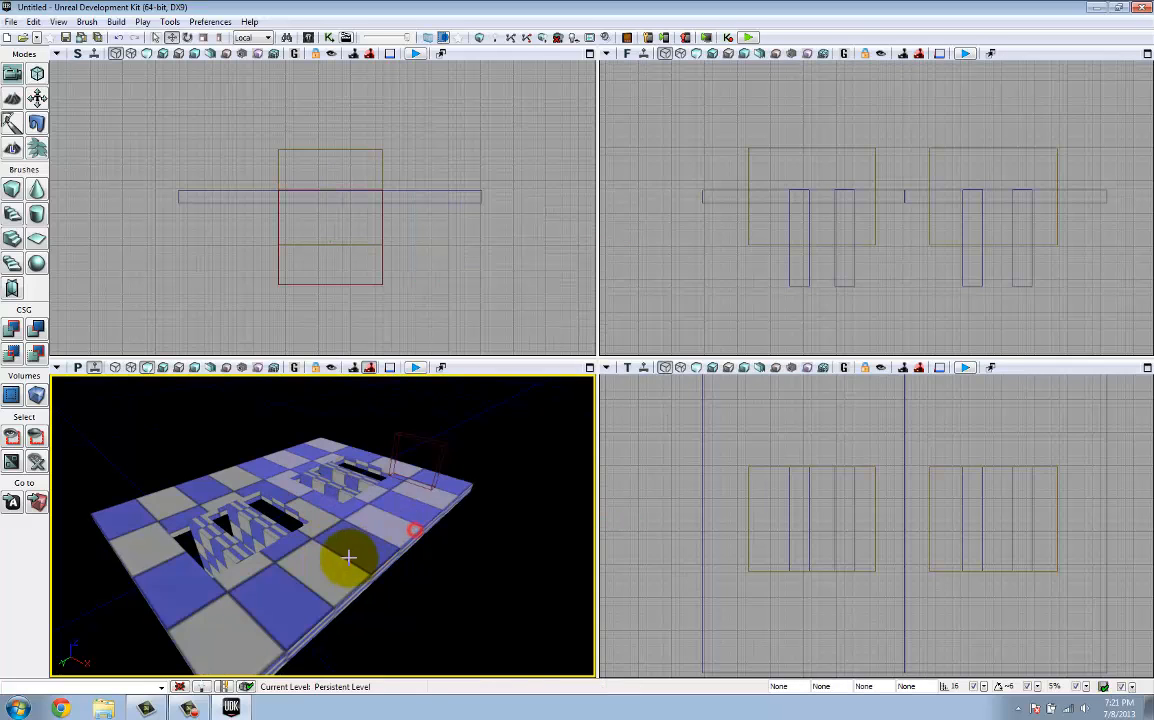
click(349, 557)
click(391, 526)
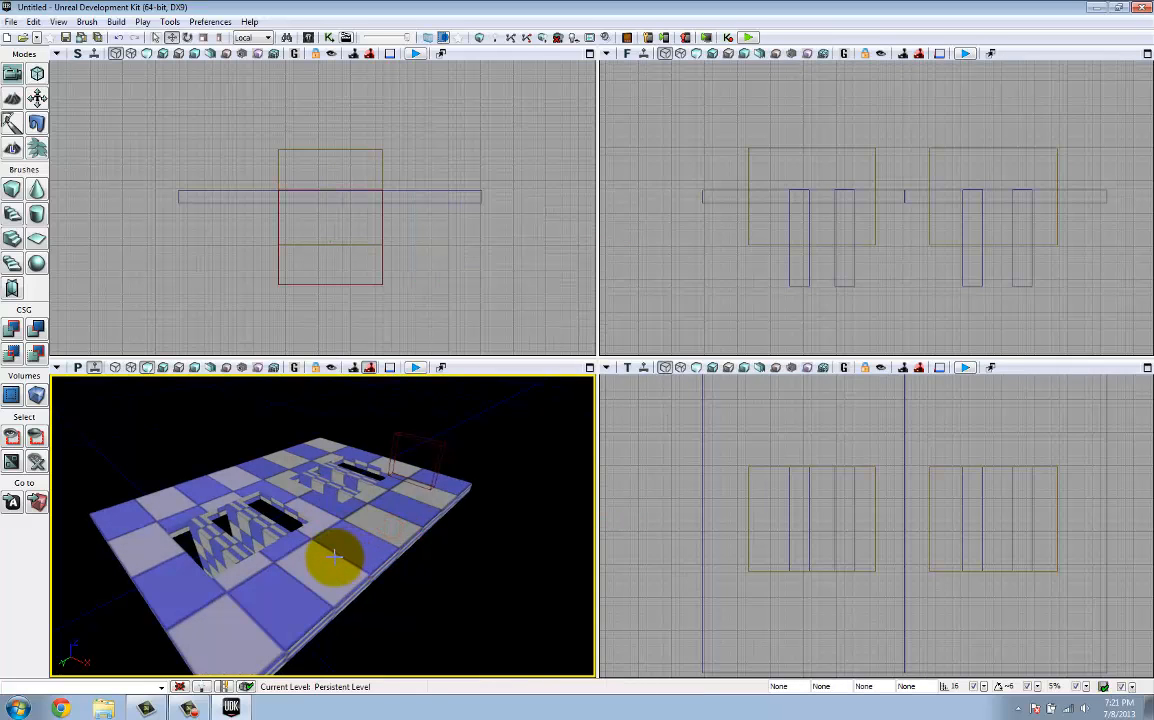
right_click(334, 550)
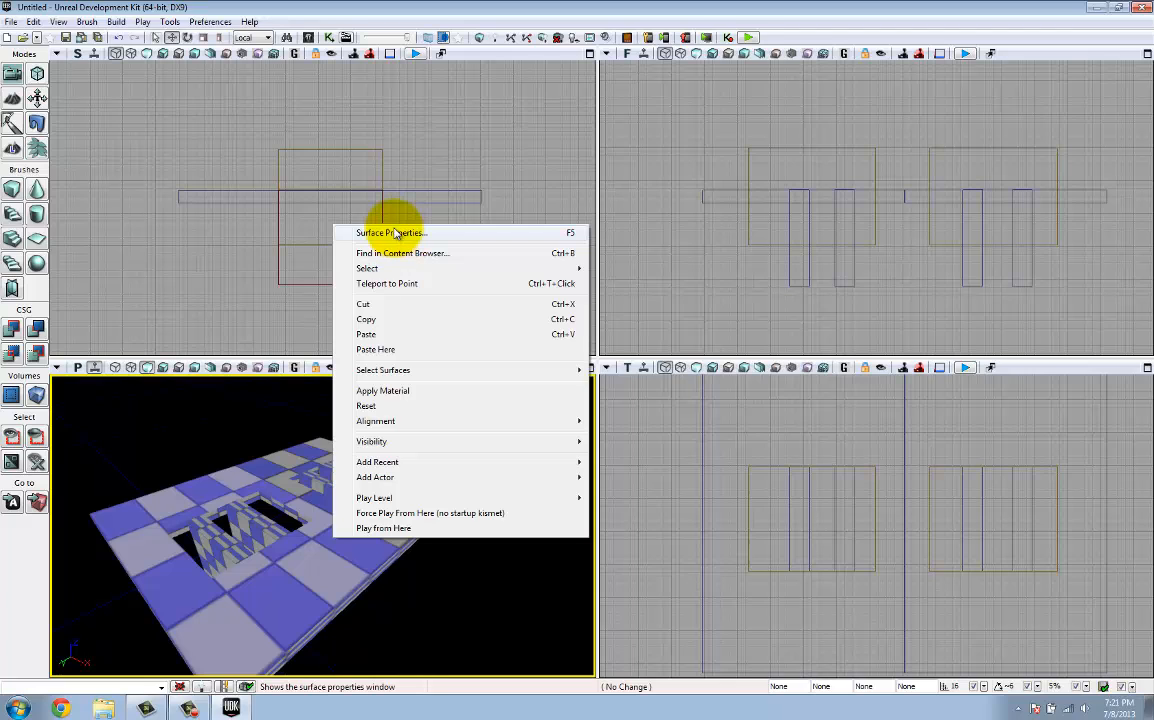
mouse_move(383, 482)
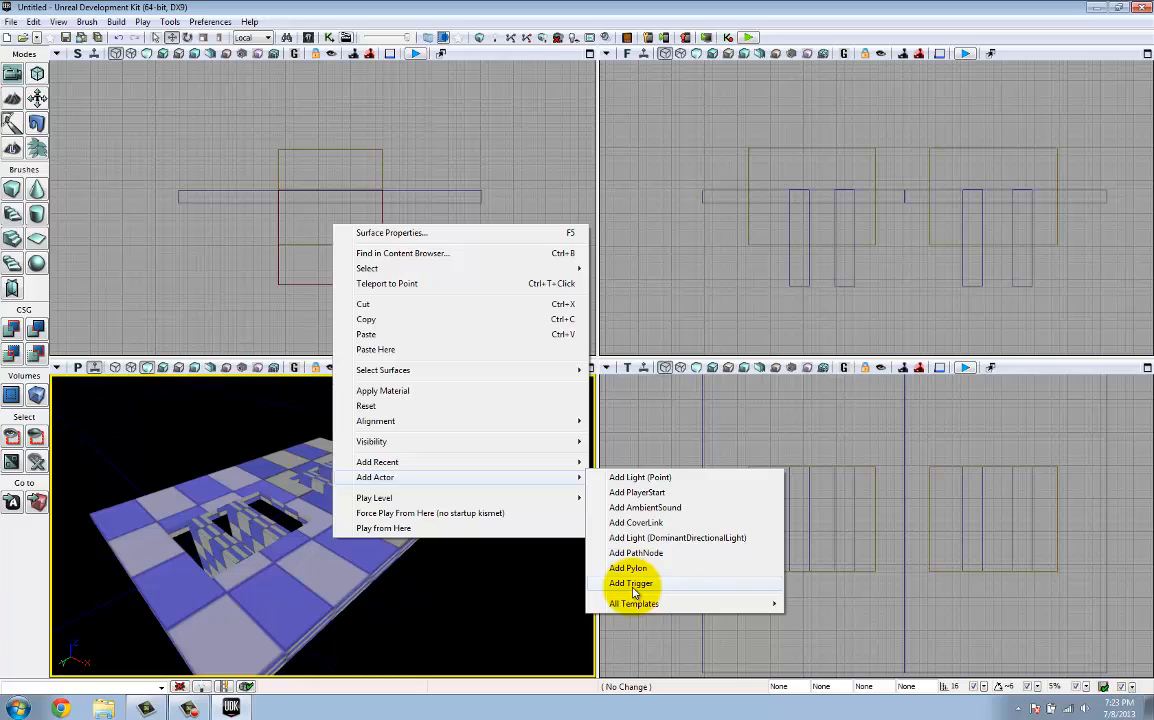
click(633, 583)
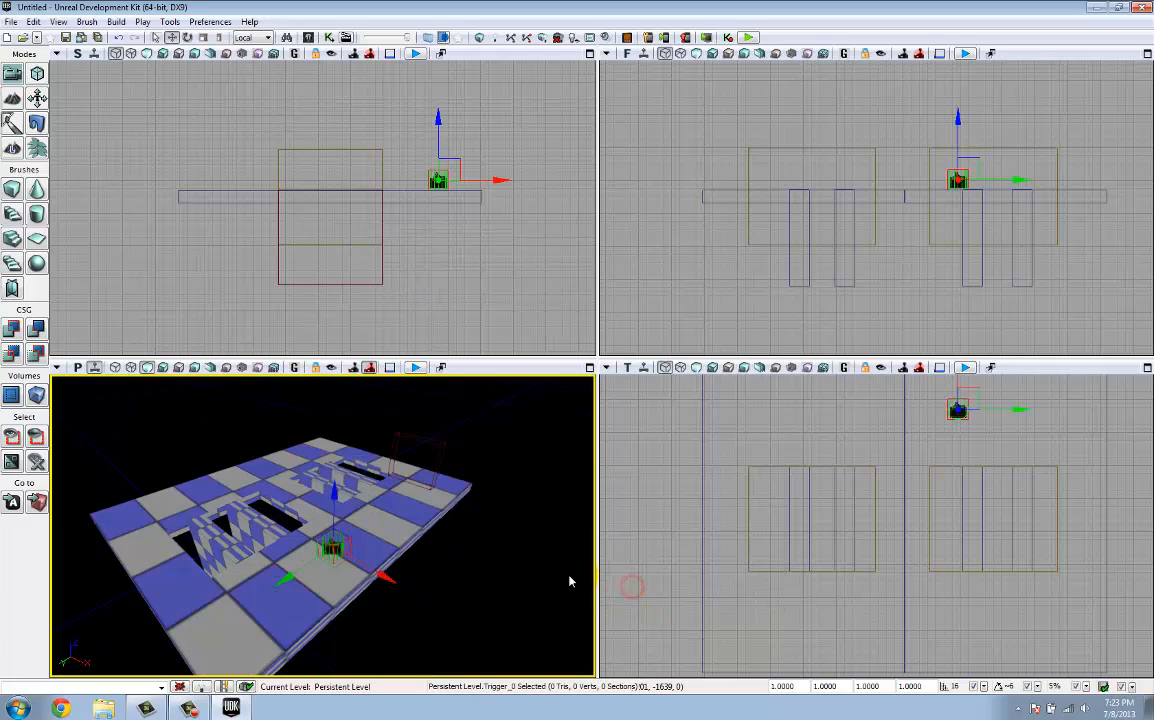
Step: Rotate the trigger slightly about two of its axes in the perspective view
drag(350, 546, 383, 535)
key(space)
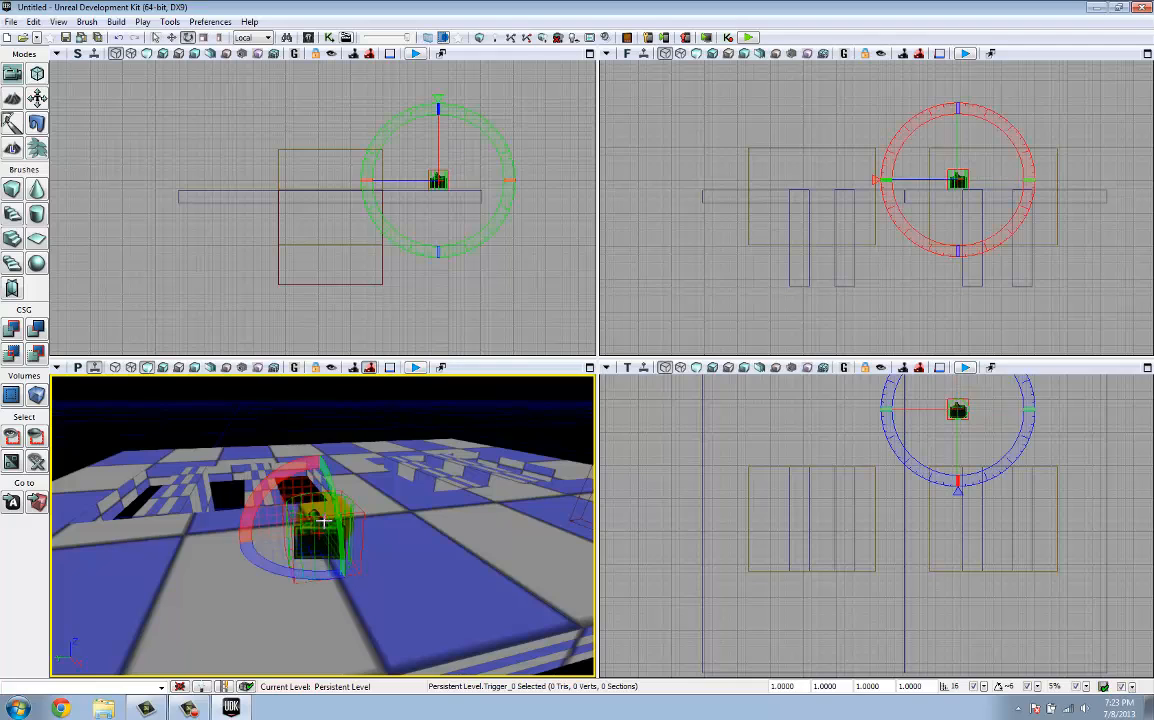
key(space)
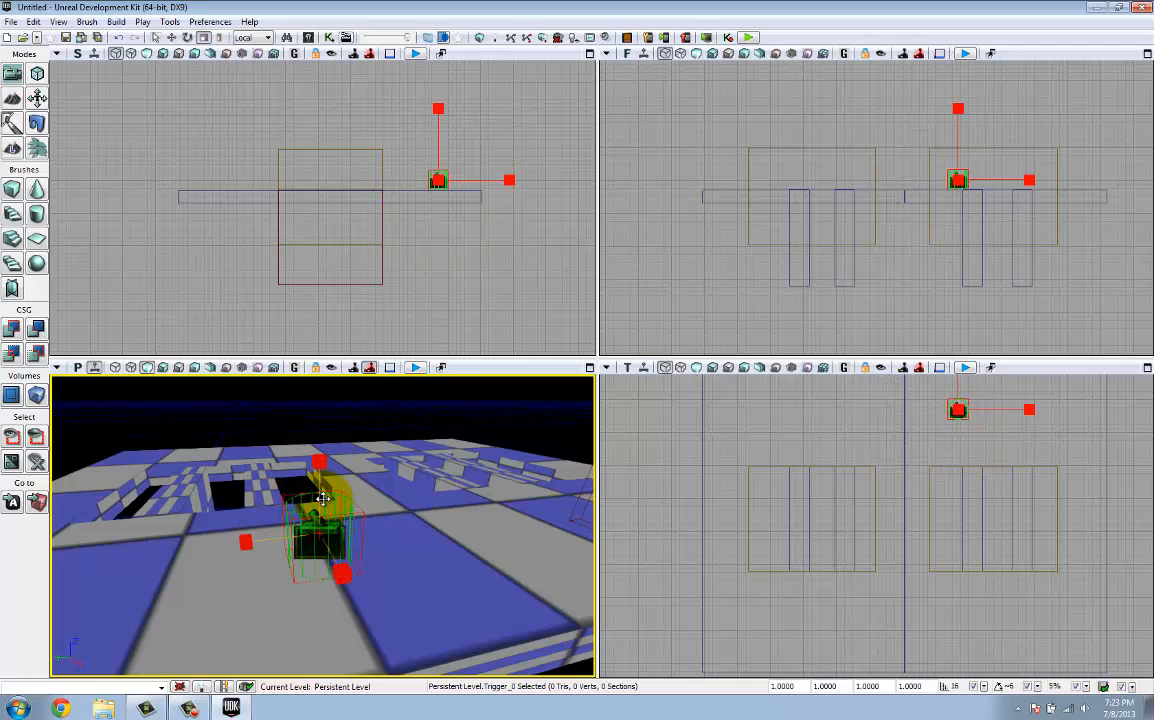
key(space)
key(space)
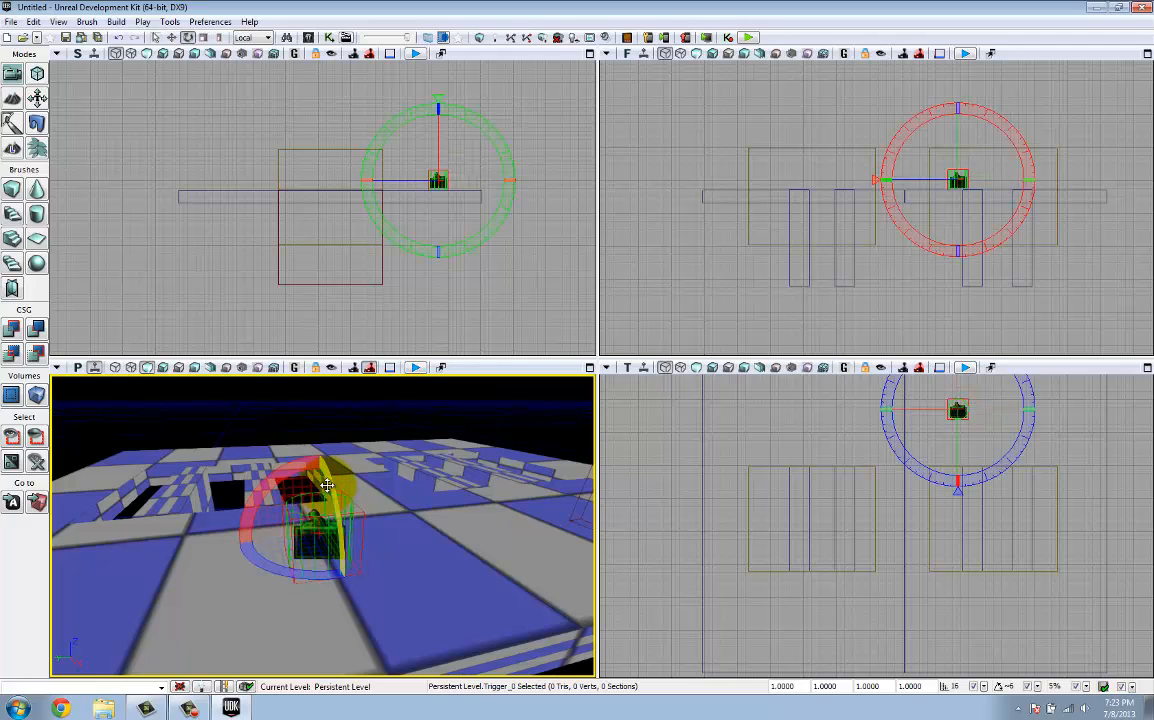
mouse_move(330, 510)
mouse_down()
mouse_move(350, 532)
mouse_move(338, 501)
mouse_up()
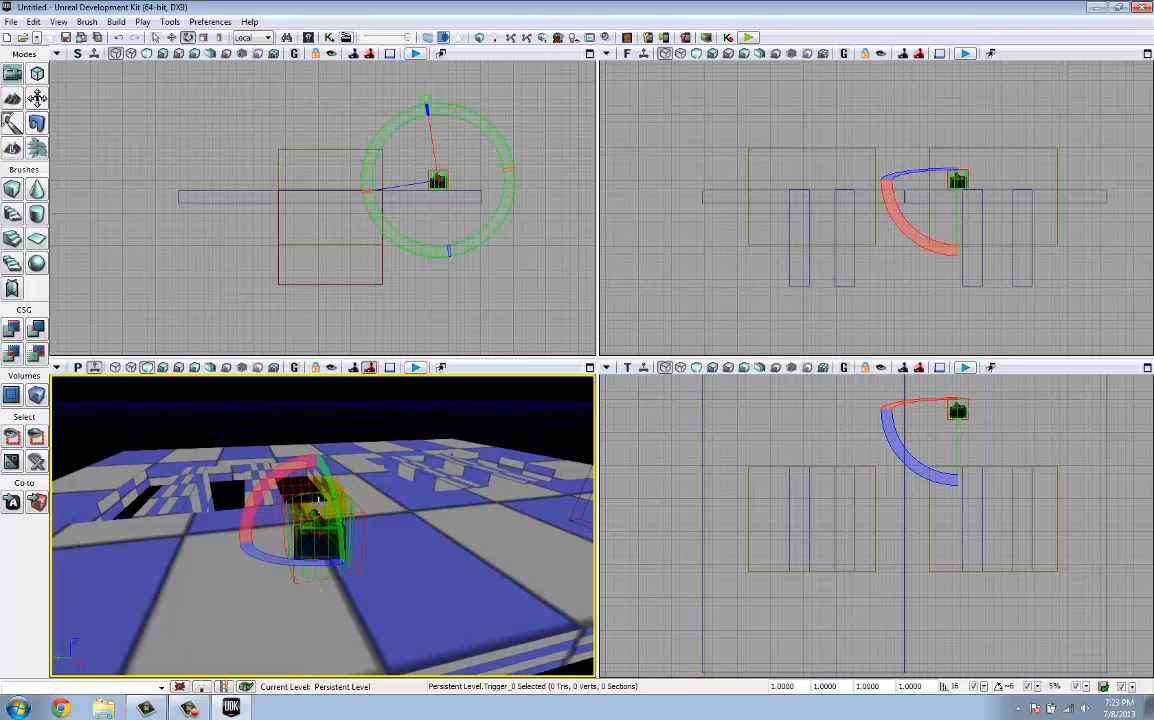
drag(265, 467, 232, 486)
Step: Scale the trigger up into a much wider cylinder and return its gizmo to translation mode
key(space)
key(space)
key(space)
key(space)
key(space)
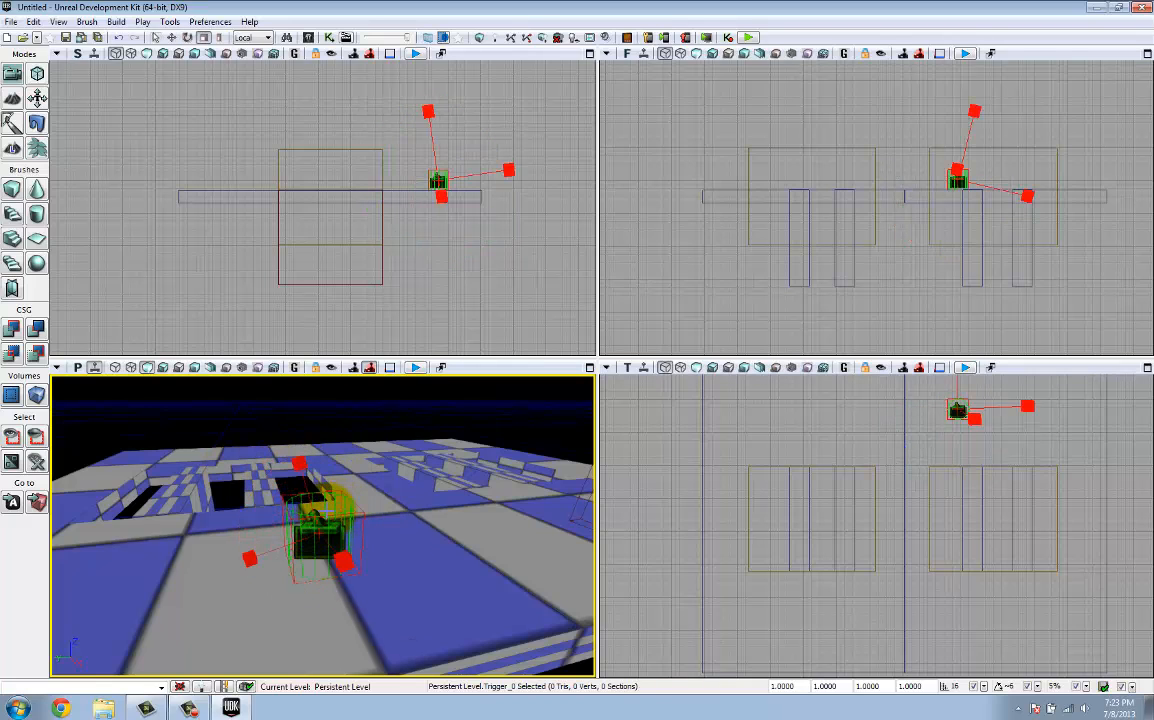
drag(320, 521, 245, 546)
mouse_move(365, 540)
mouse_down()
mouse_move(404, 543)
mouse_move(338, 545)
mouse_move(404, 532)
mouse_move(379, 532)
mouse_move(415, 518)
mouse_move(466, 533)
mouse_move(276, 525)
mouse_move(185, 546)
mouse_move(369, 530)
mouse_move(402, 515)
mouse_move(381, 472)
mouse_move(314, 510)
mouse_move(367, 555)
mouse_move(373, 525)
mouse_move(335, 536)
mouse_move(381, 528)
mouse_move(371, 531)
mouse_move(386, 510)
mouse_move(361, 578)
mouse_move(380, 535)
mouse_up()
key(space)
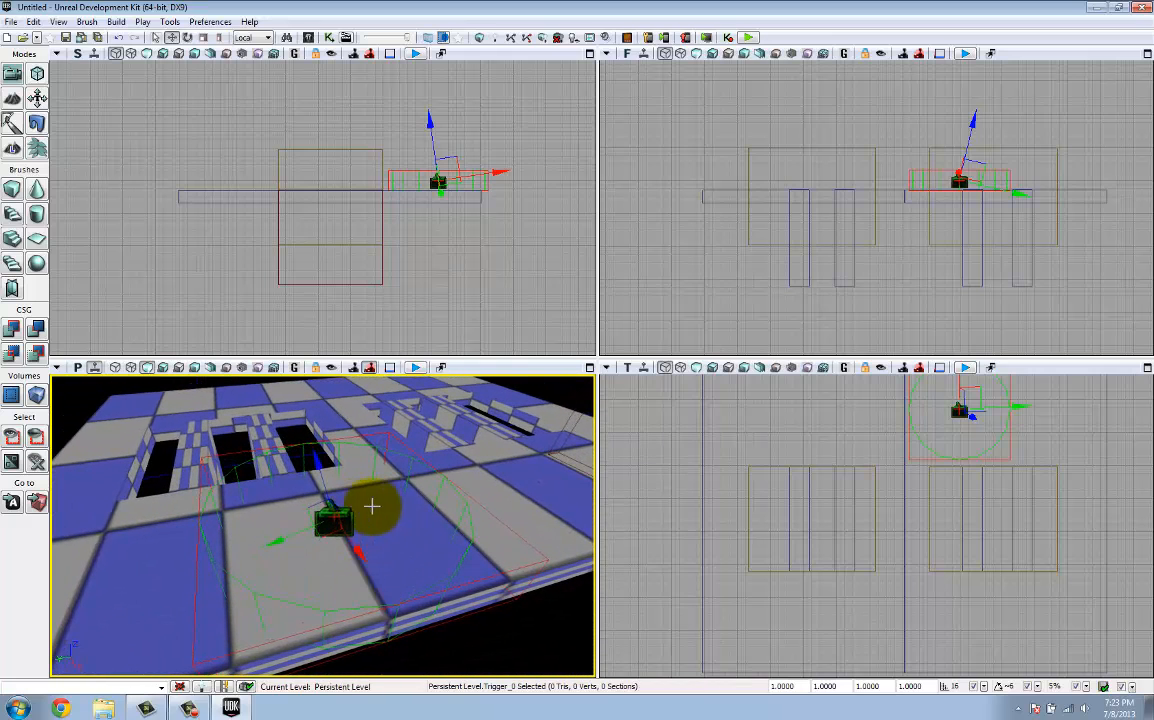
Step: Cut the enlarged trigger out of the level
drag(447, 486, 270, 509)
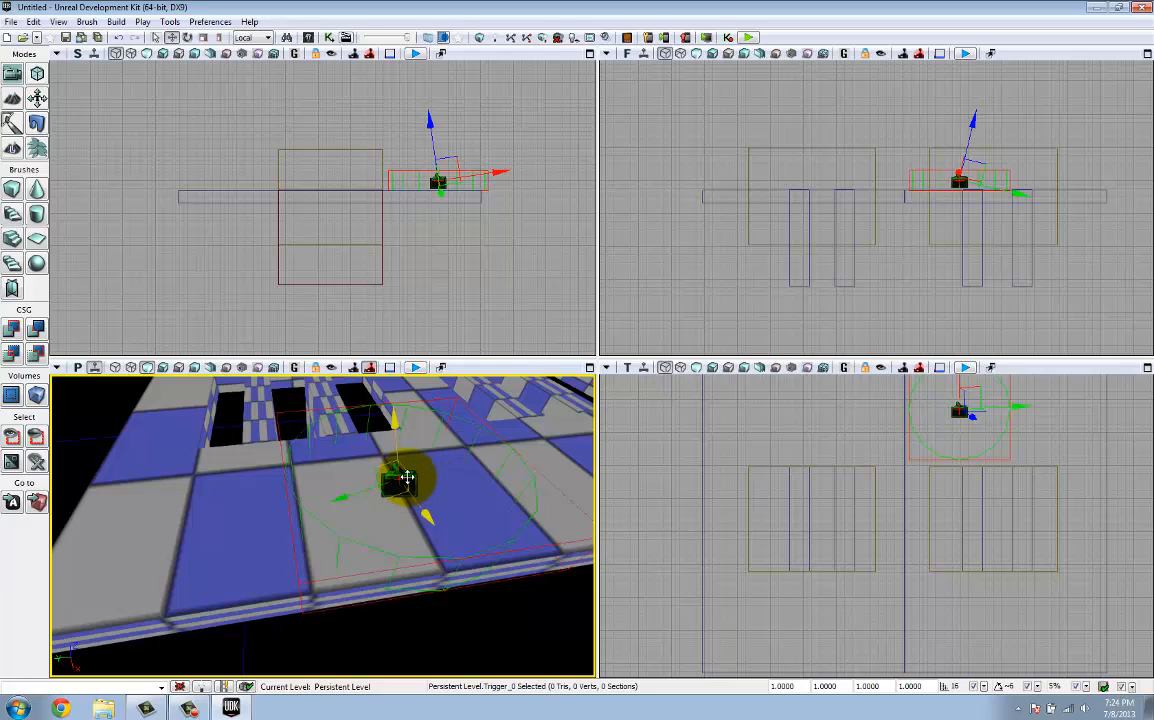
right_drag(400, 481, 399, 489)
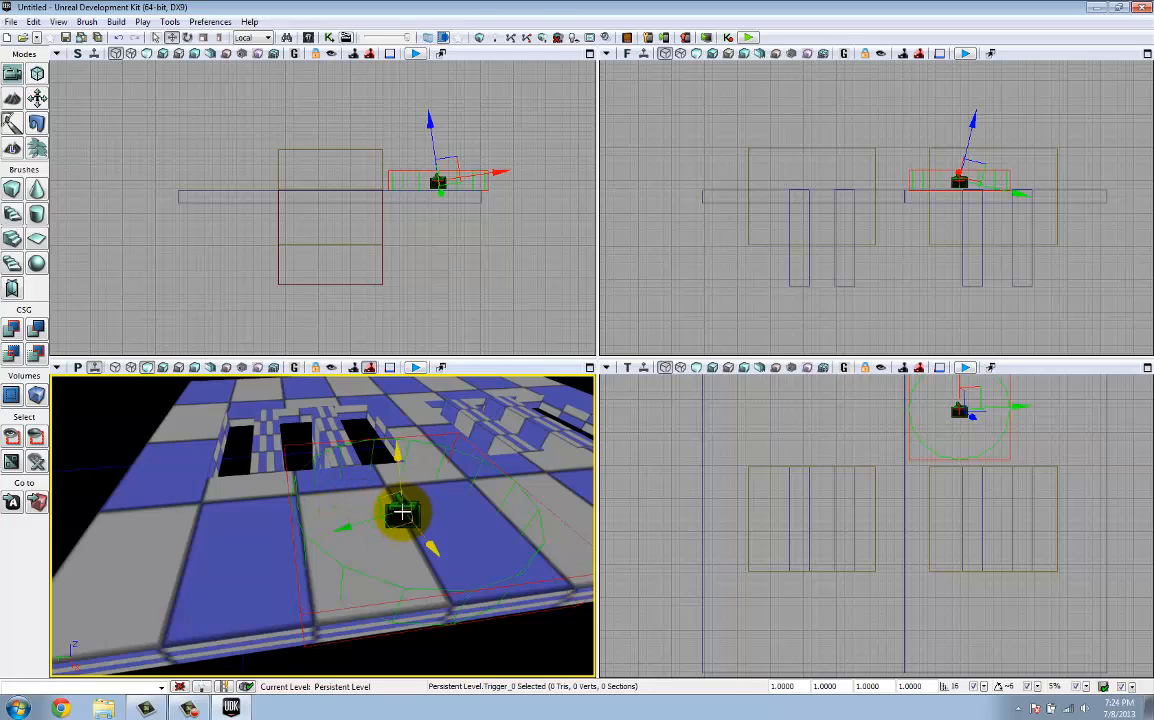
right_click(404, 516)
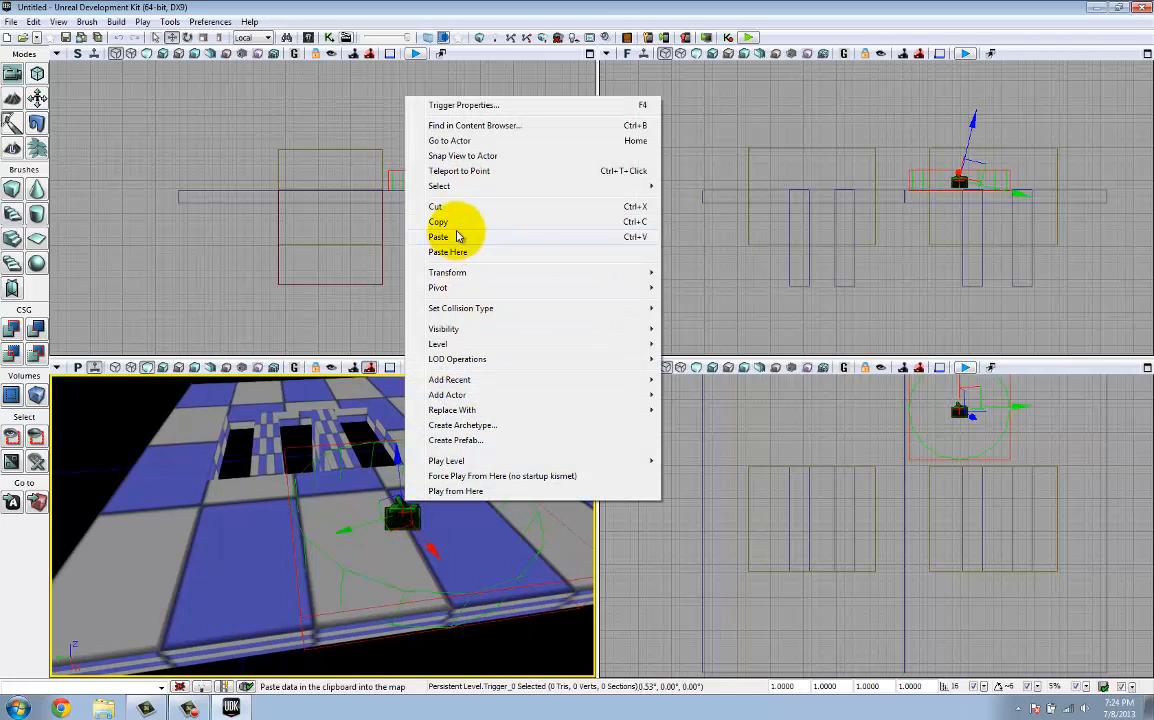
click(440, 209)
Step: Add a point light actor on the checkered slab surface near the holes
right_drag(401, 516, 493, 535)
drag(507, 551, 398, 582)
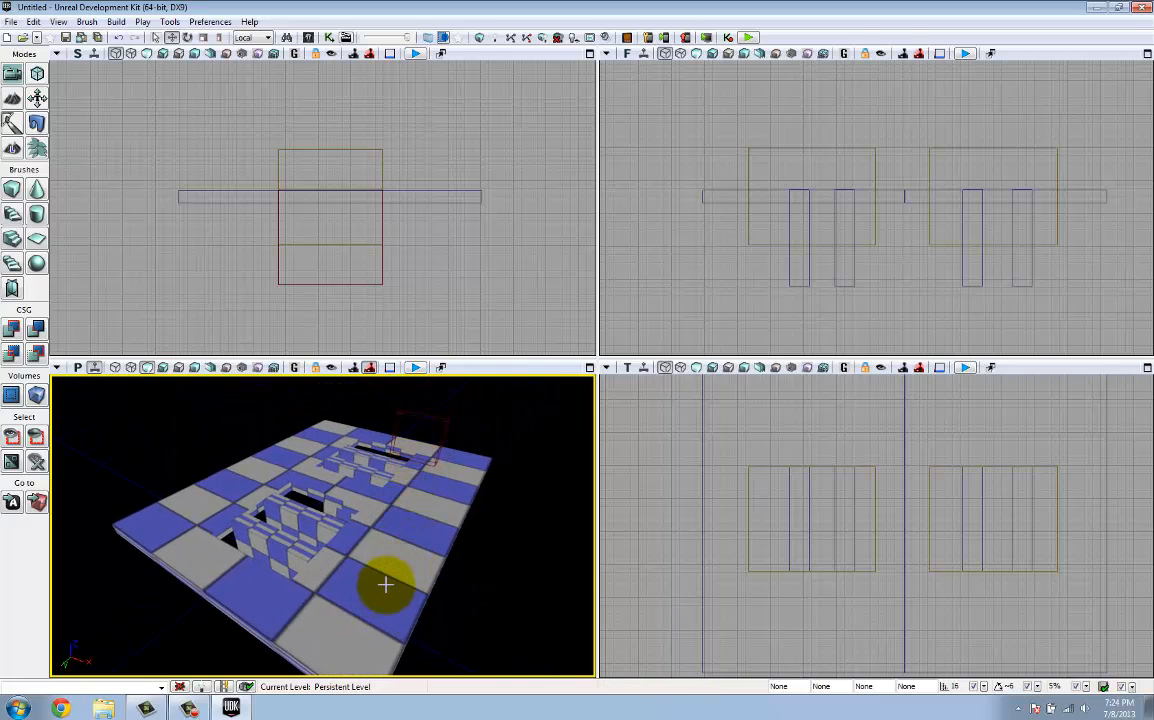
right_click(387, 585)
mouse_move(440, 508)
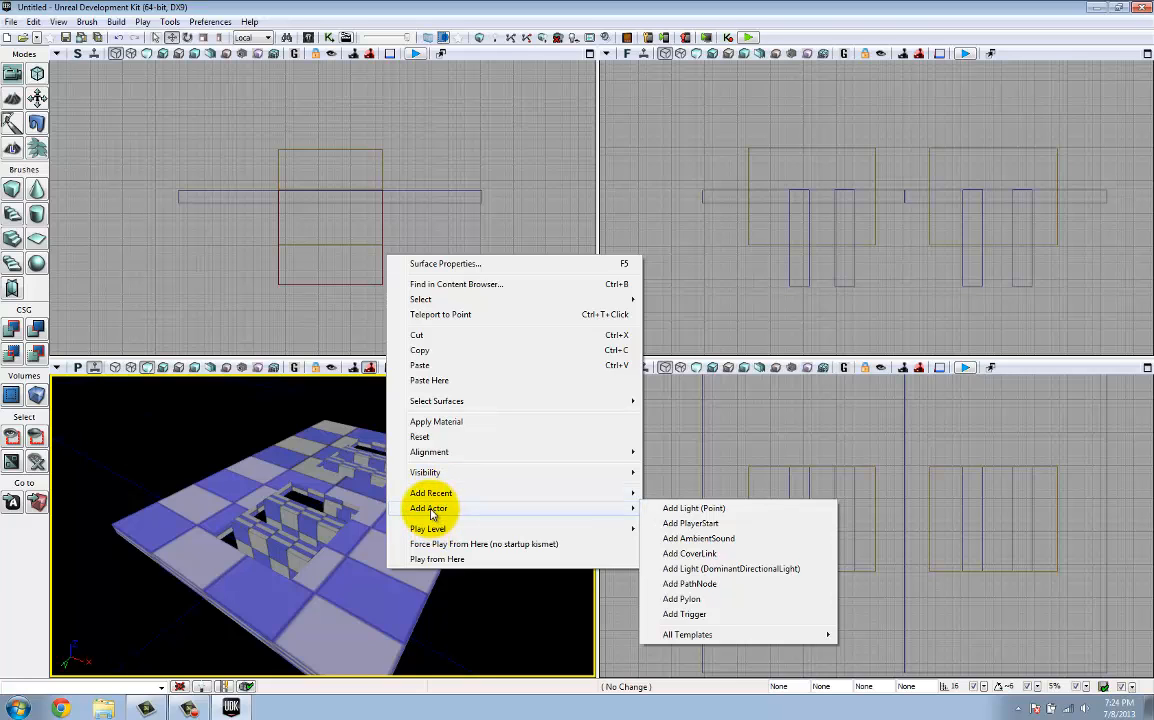
right_click(374, 555)
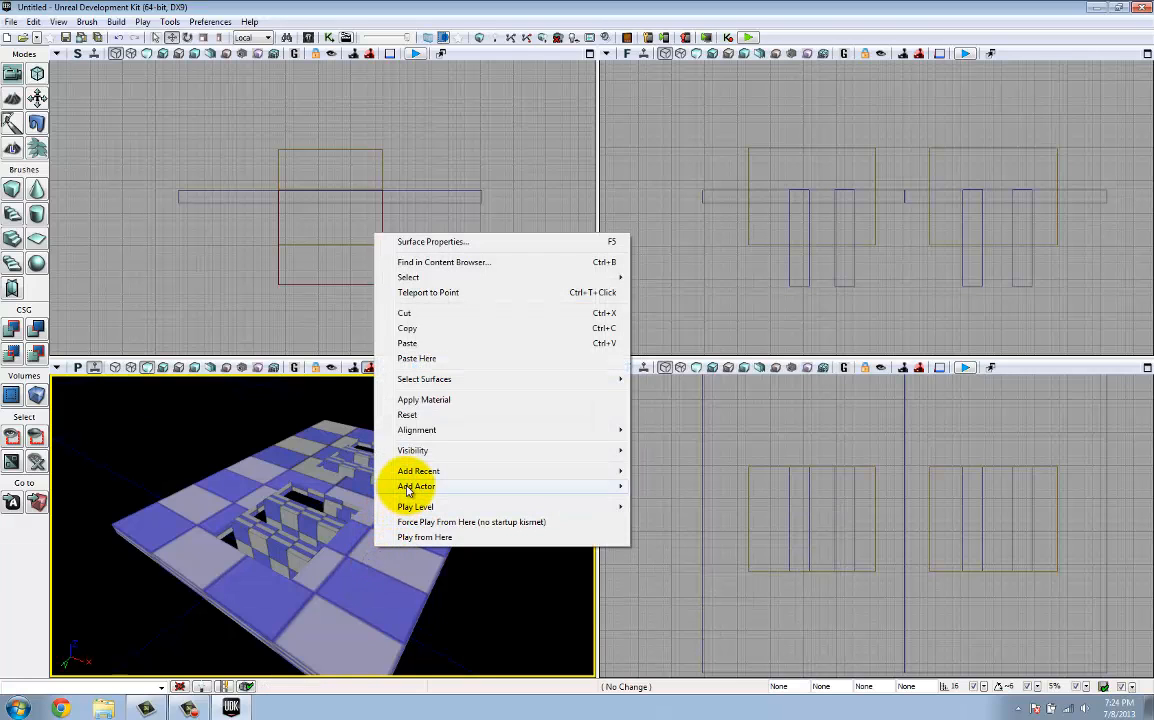
mouse_move(407, 489)
click(655, 483)
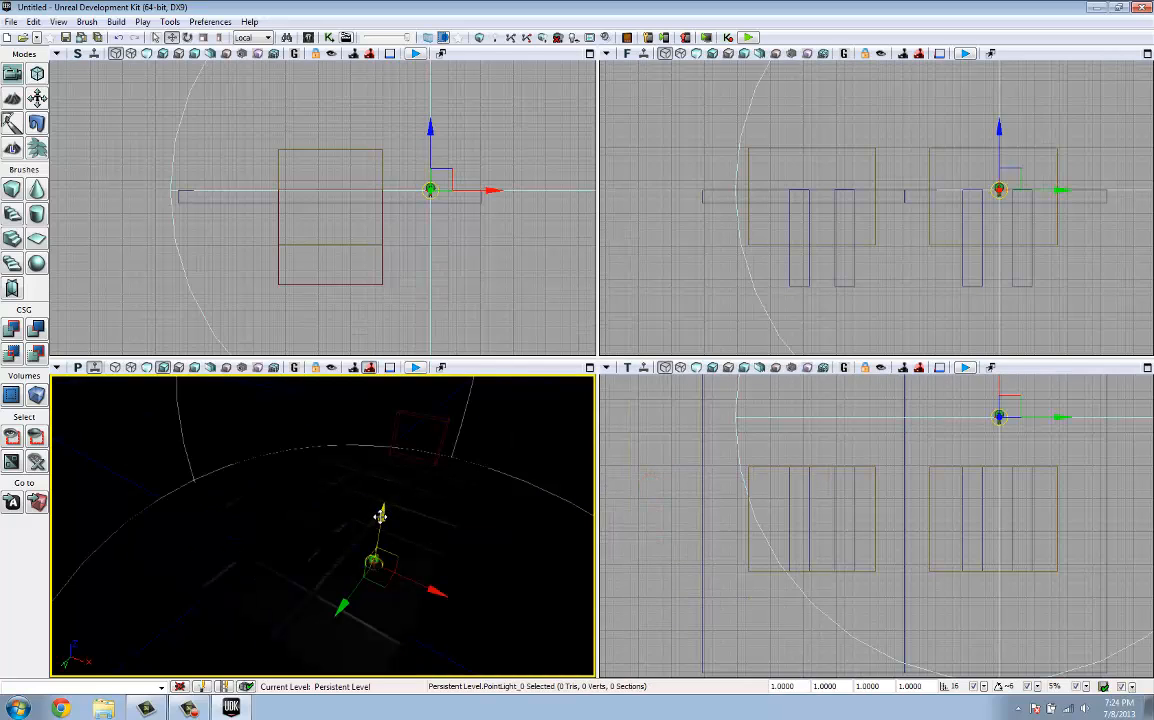
Step: Raise the point light high above the slab and shift it along X and Y toward the slab's end beside one hole
drag(381, 516, 389, 482)
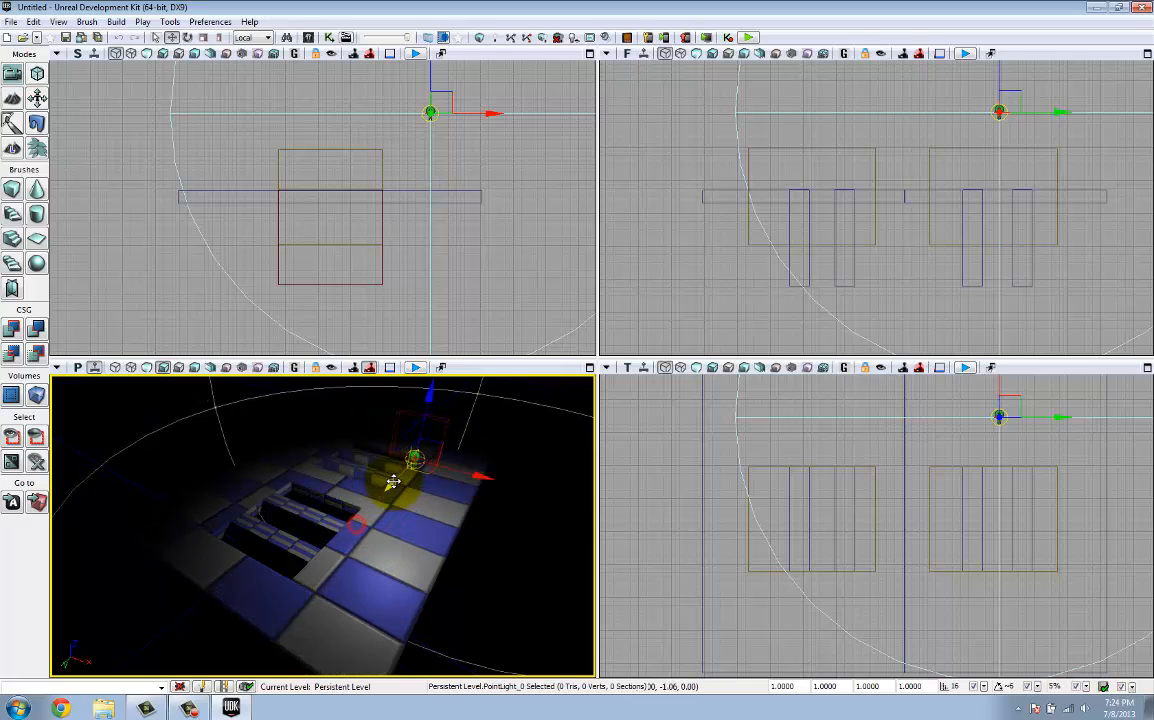
drag(491, 480, 258, 404)
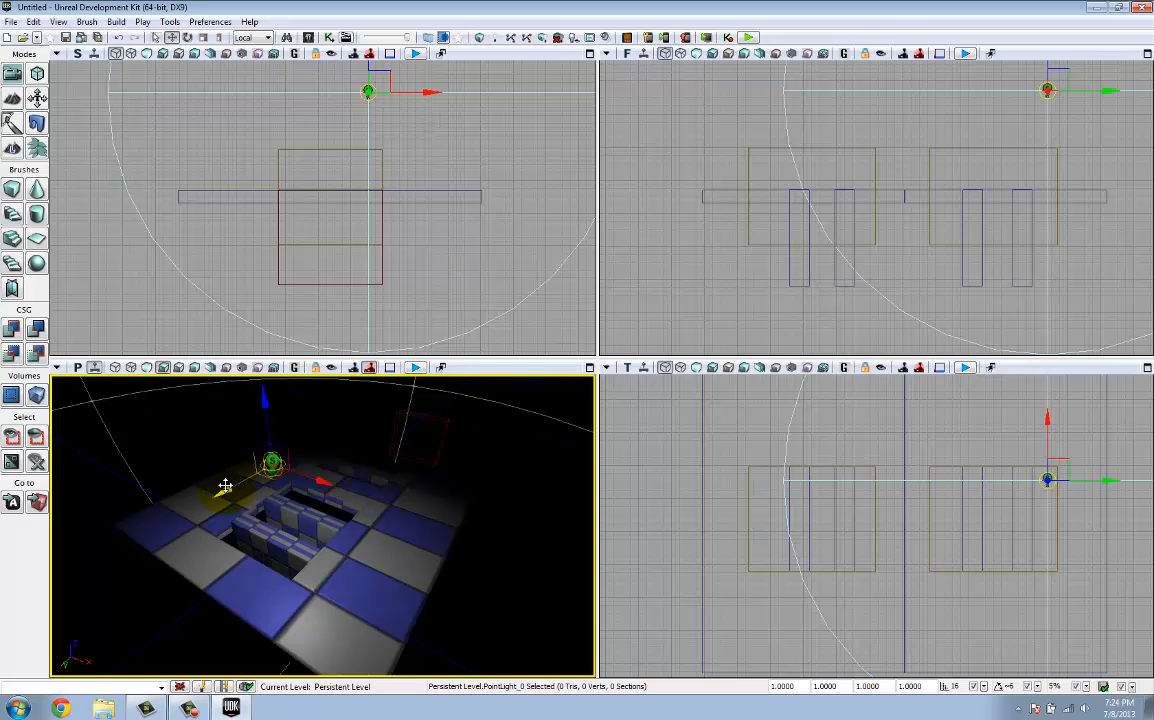
drag(229, 490, 175, 513)
drag(225, 420, 262, 412)
Step: Scale up the point light's radius so it covers more of the slab, and return its gizmo to translation mode
key(space)
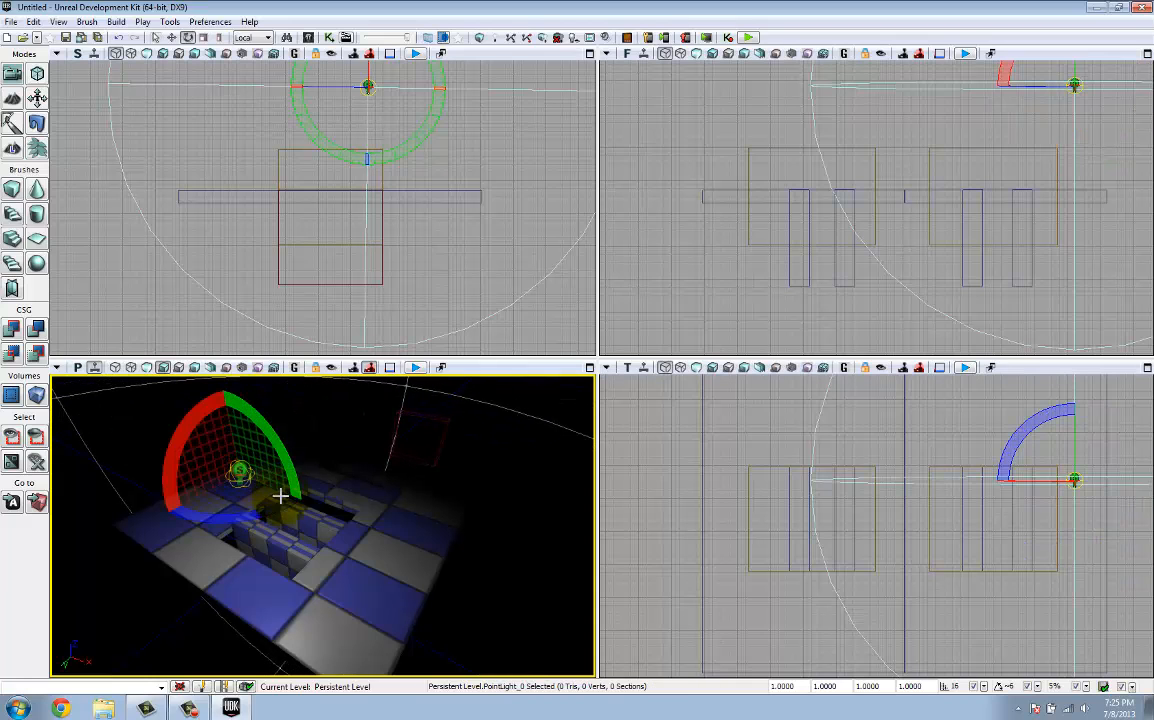
key(space)
drag(259, 483, 170, 483)
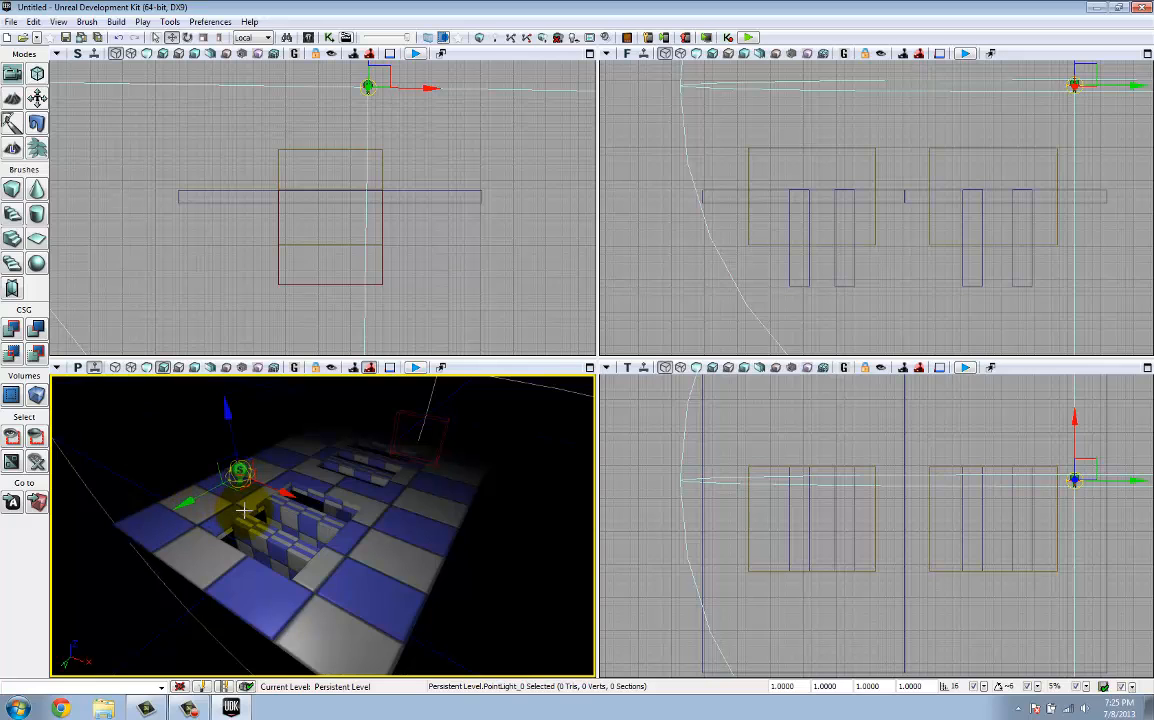
Step: Reselect the point light and move it along Y to just past the slab's end
click(270, 592)
click(400, 501)
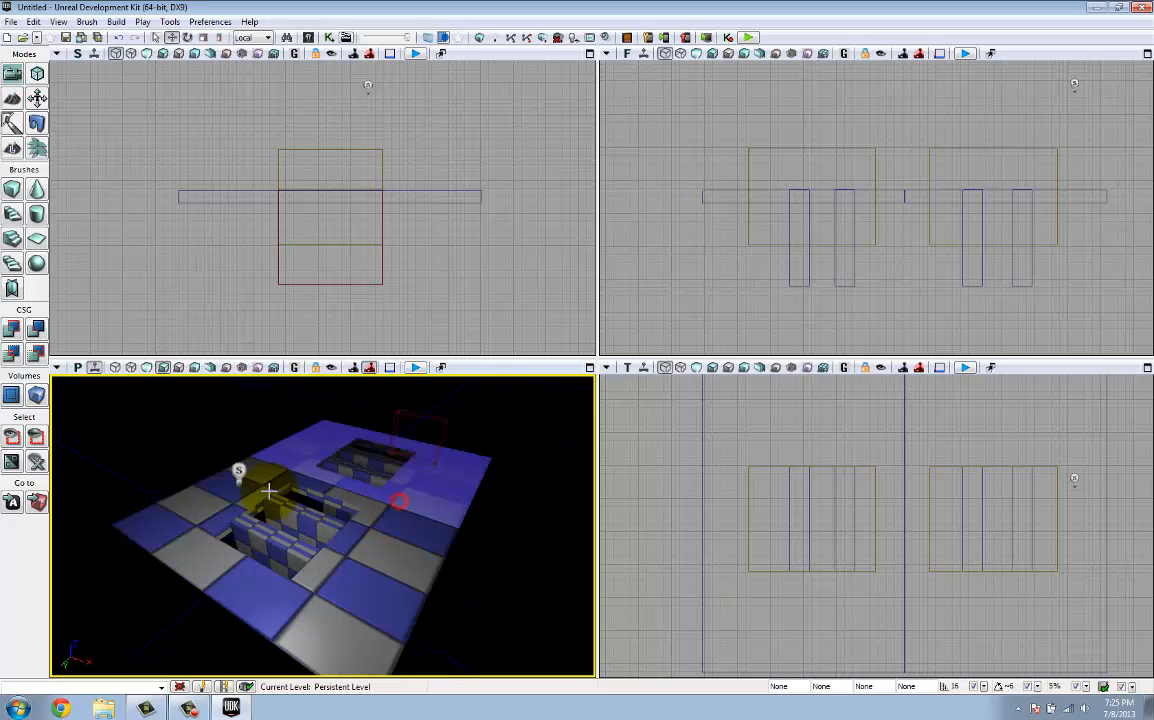
click(240, 472)
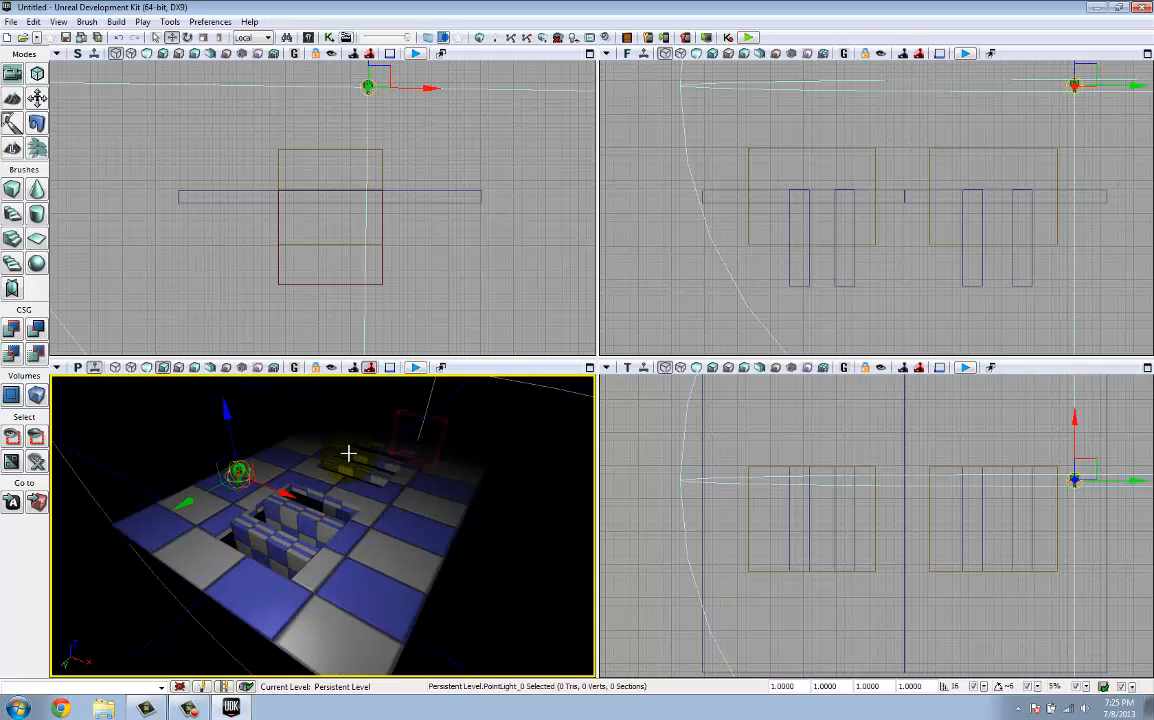
right_drag(358, 467, 341, 495)
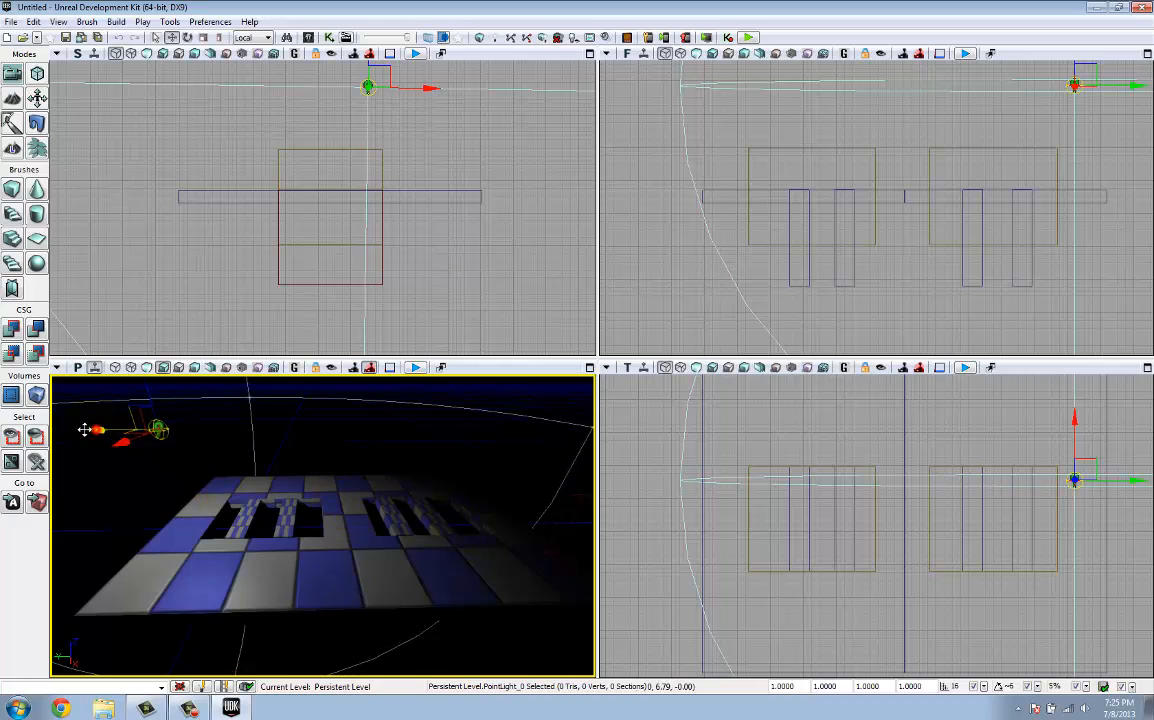
drag(85, 430, 40, 432)
Step: Duplicate the point light and place the copy along Y above the opposite end of the slab
right_drag(270, 487, 202, 524)
click(202, 524)
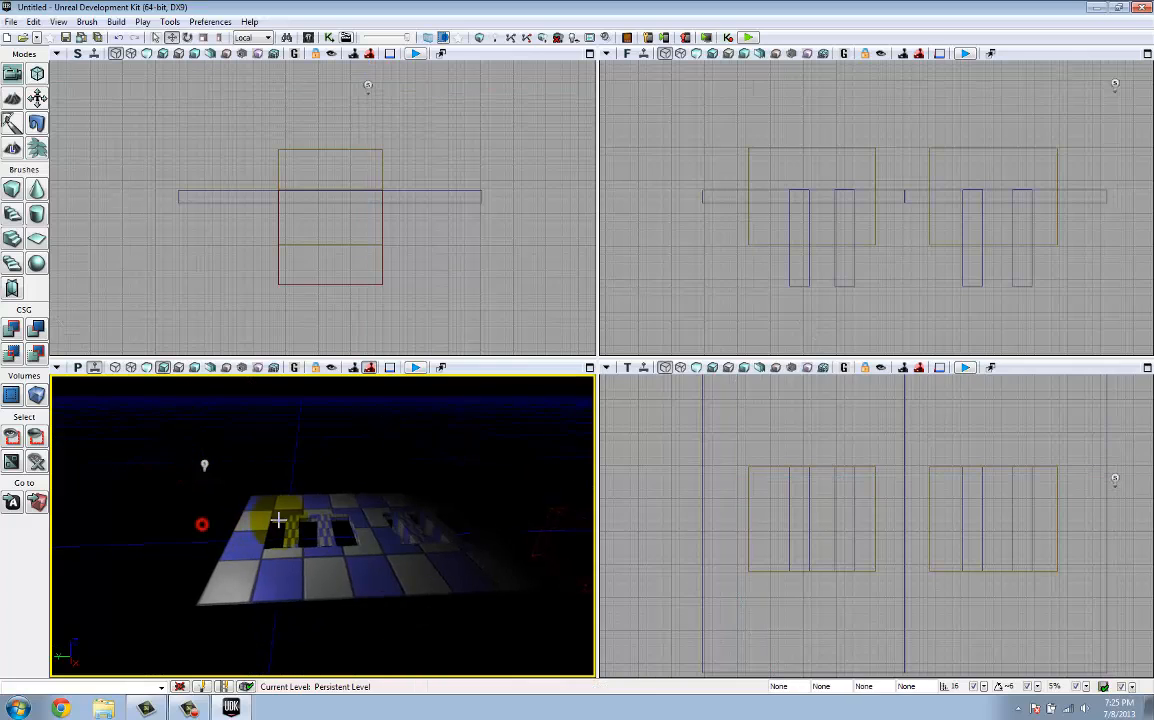
click(203, 463)
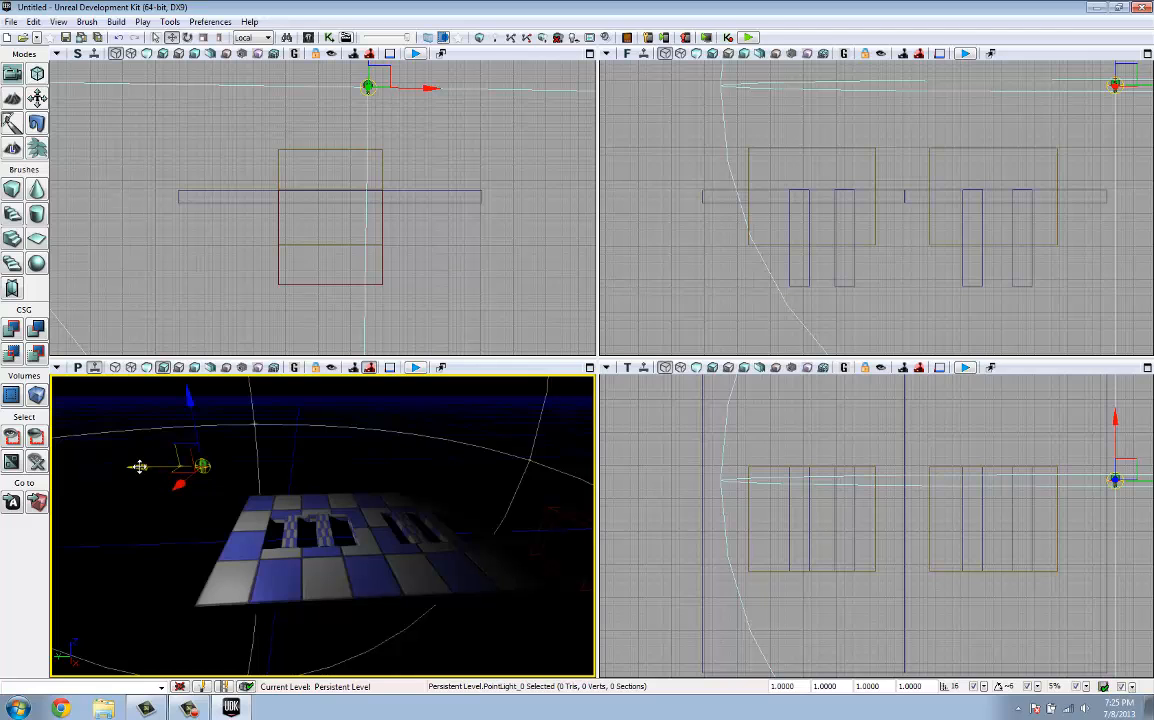
drag(139, 466, 468, 485)
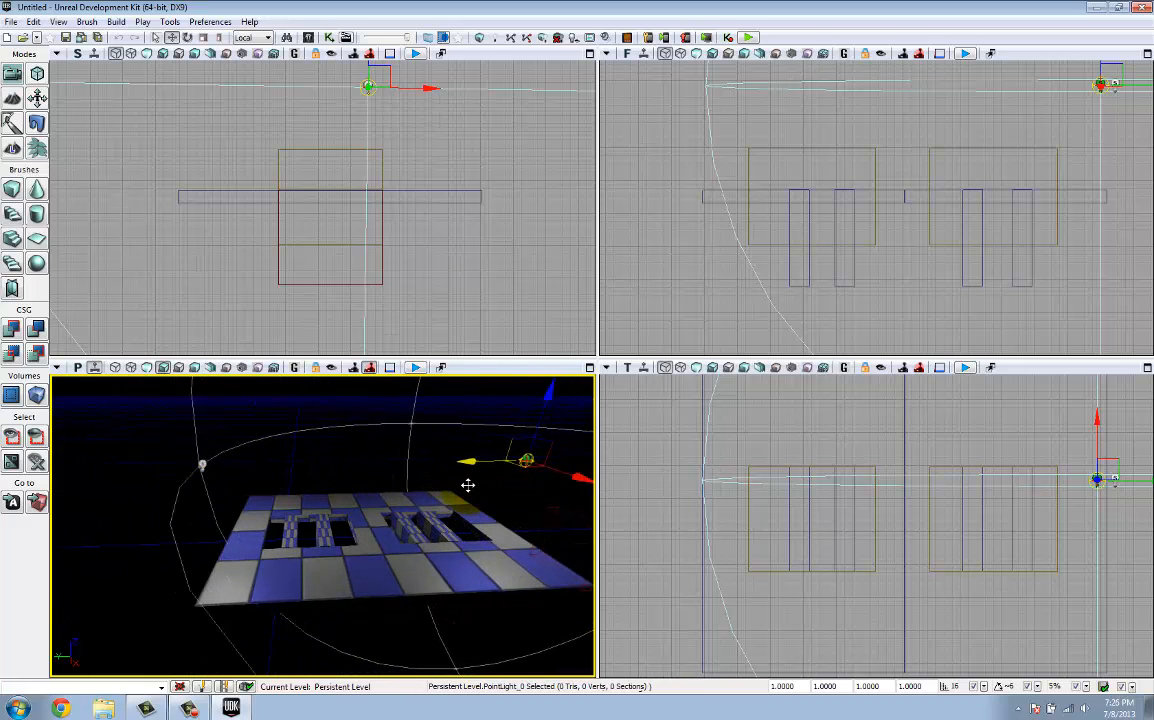
drag(417, 523, 395, 522)
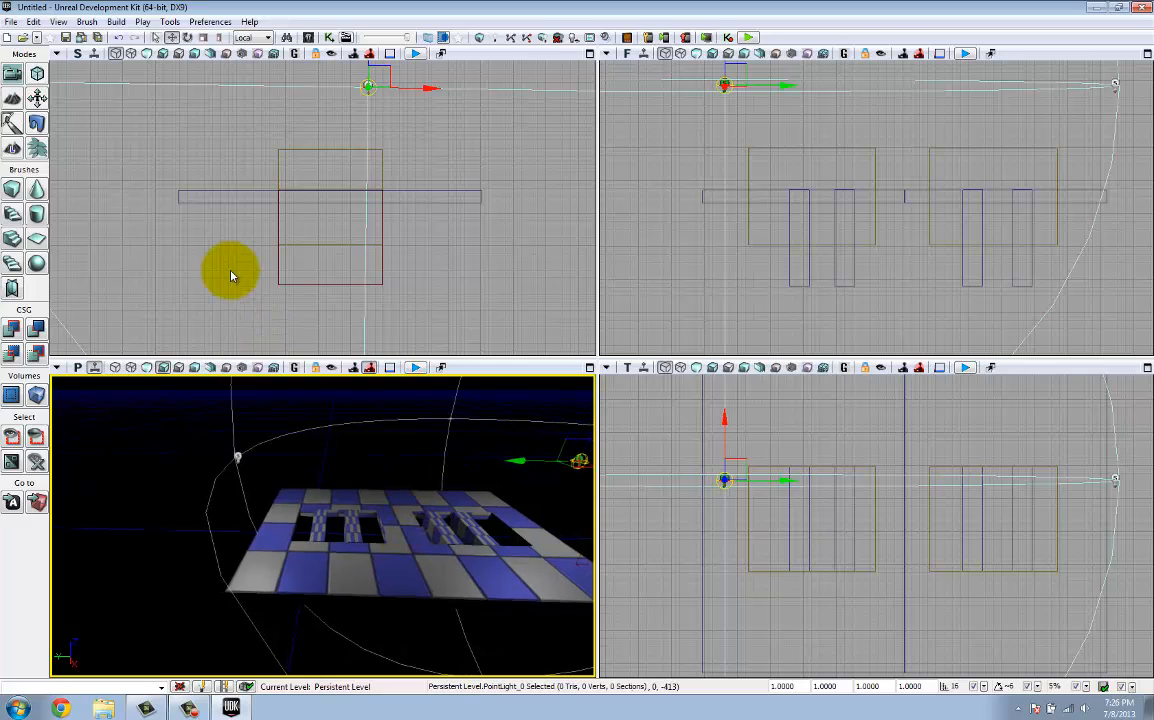
Step: Duplicate the slab brush under the first light and place the copy along Y, flush against the slab's outer edge
click(196, 192)
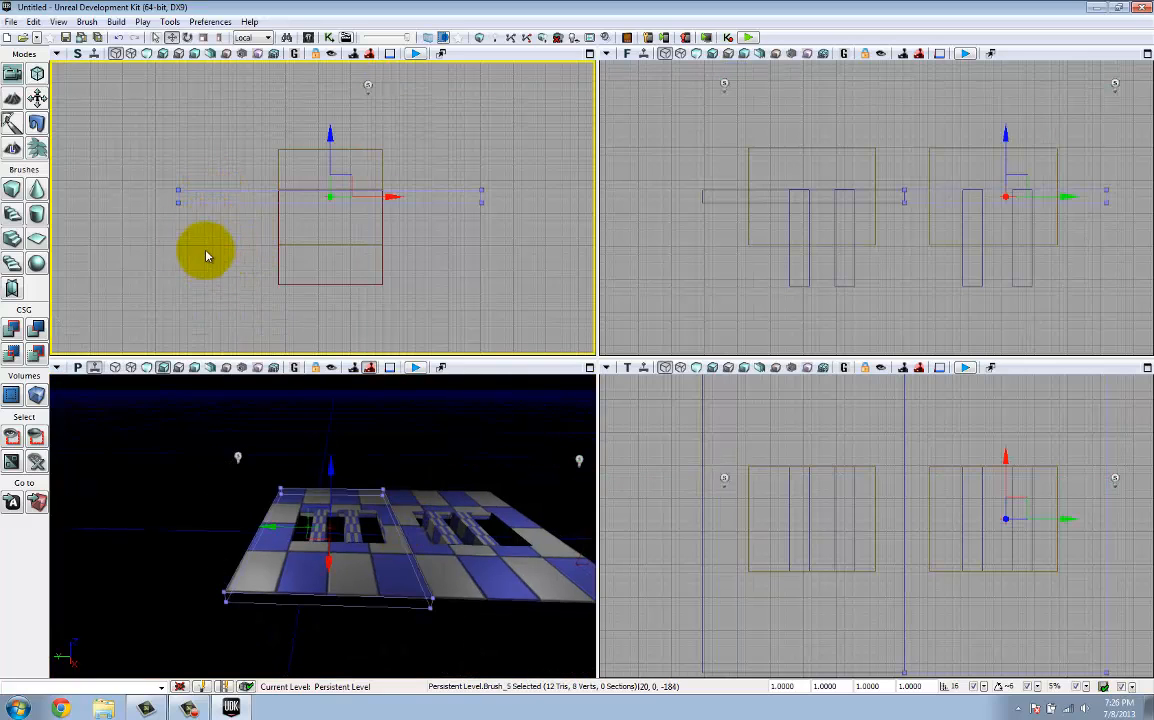
mouse_move(229, 249)
mouse_down()
mouse_move(304, 268)
mouse_move(311, 241)
mouse_move(319, 265)
mouse_move(227, 265)
mouse_move(246, 277)
mouse_move(196, 260)
mouse_up()
scroll(907, 469, down, 2)
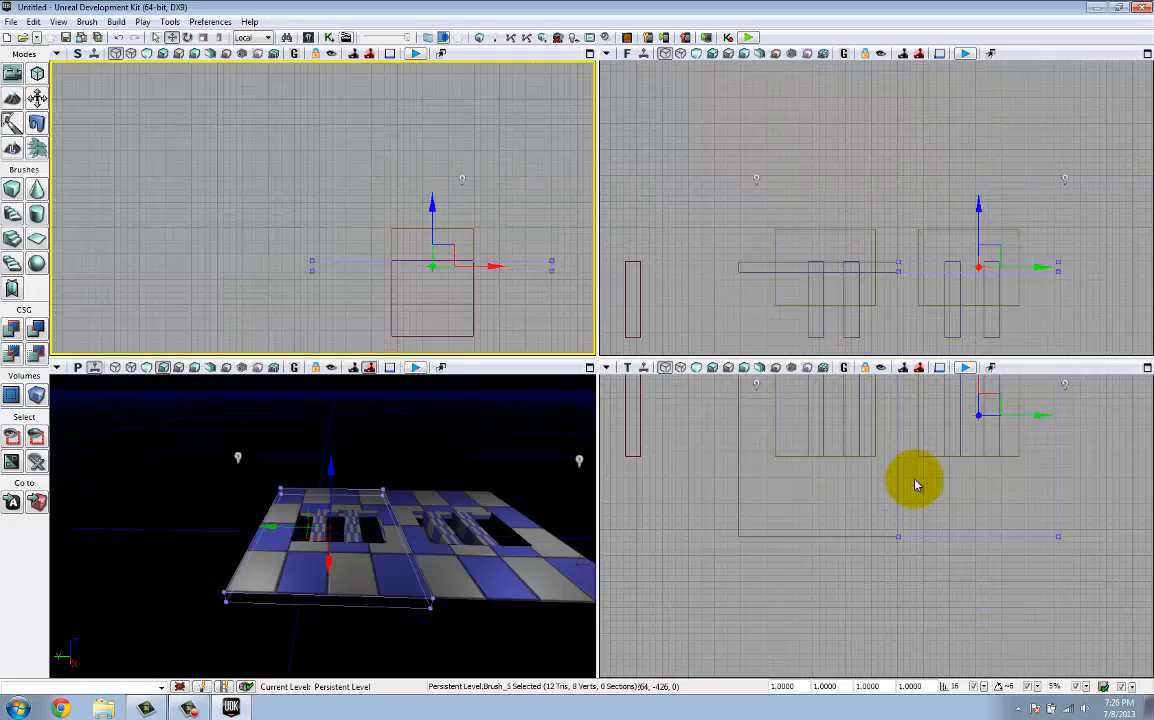
mouse_move(914, 510)
mouse_down()
mouse_move(899, 608)
mouse_move(850, 609)
mouse_move(840, 587)
mouse_move(840, 608)
mouse_move(829, 608)
mouse_up()
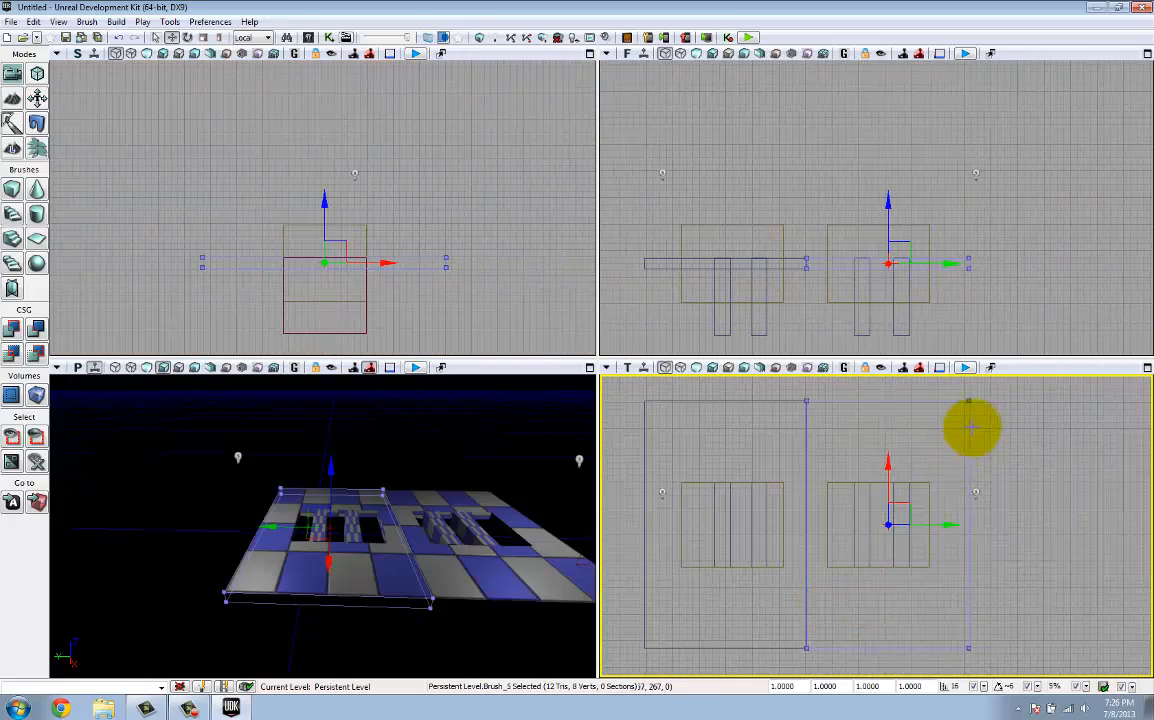
click(968, 415)
click(968, 415)
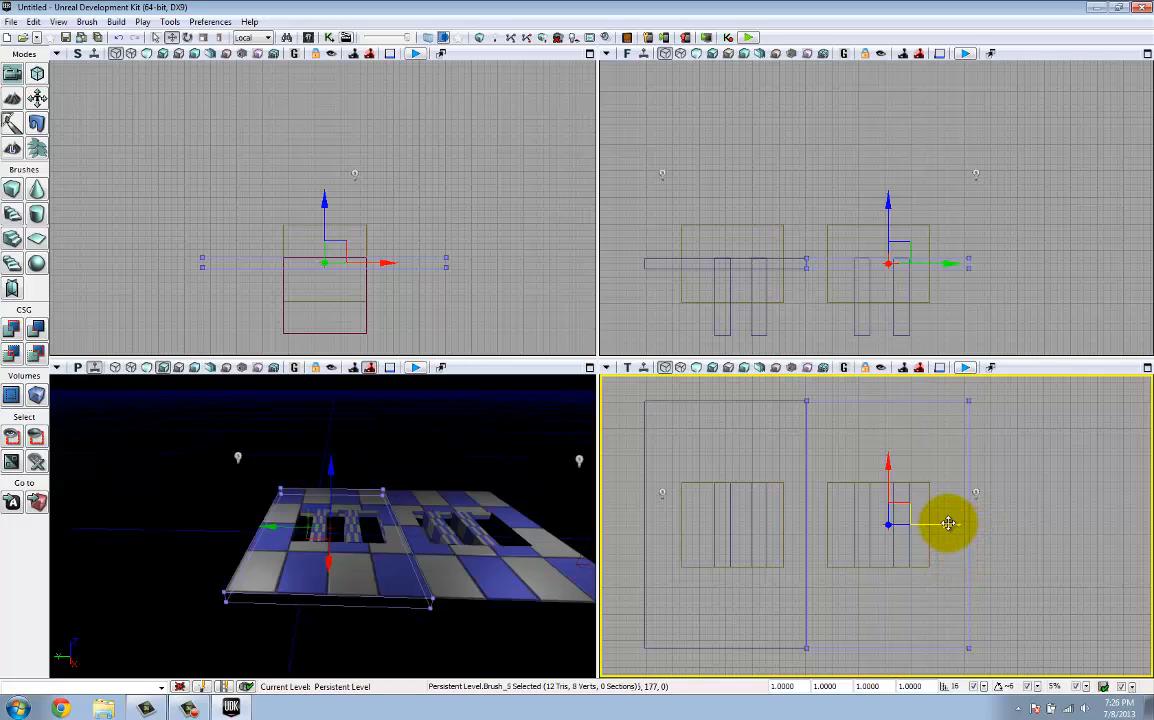
drag(948, 523, 1050, 522)
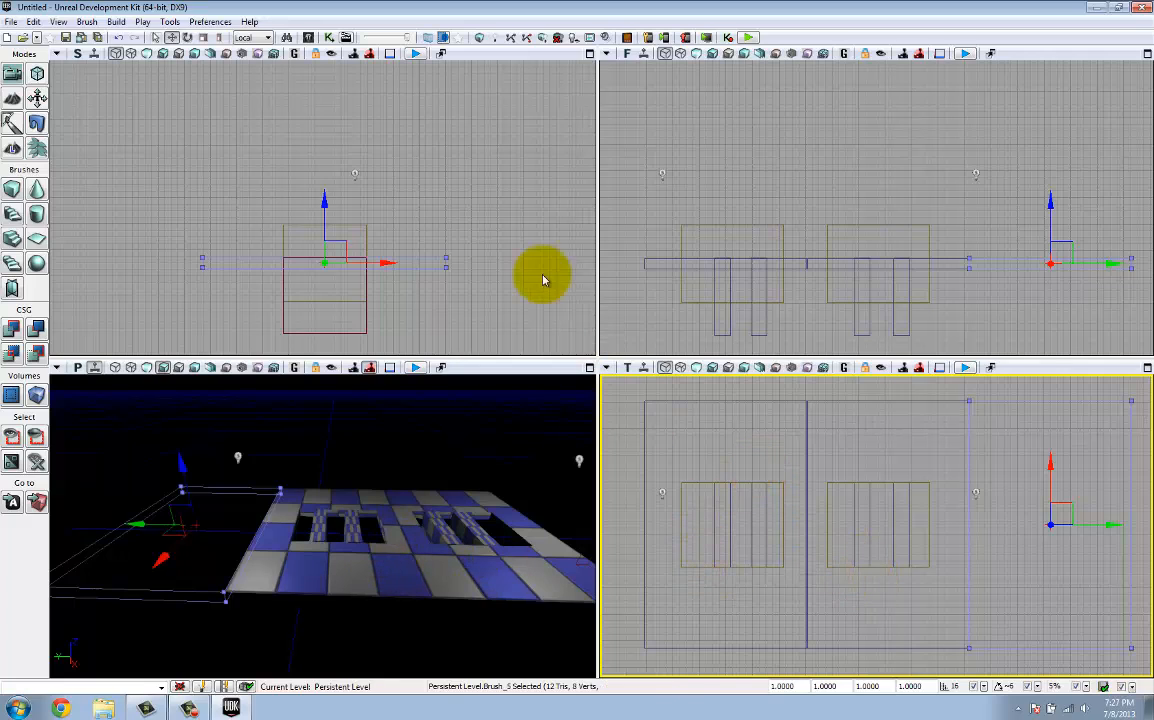
Step: Rebuild the level geometry to include the new slab section and close the Map Check report
click(481, 38)
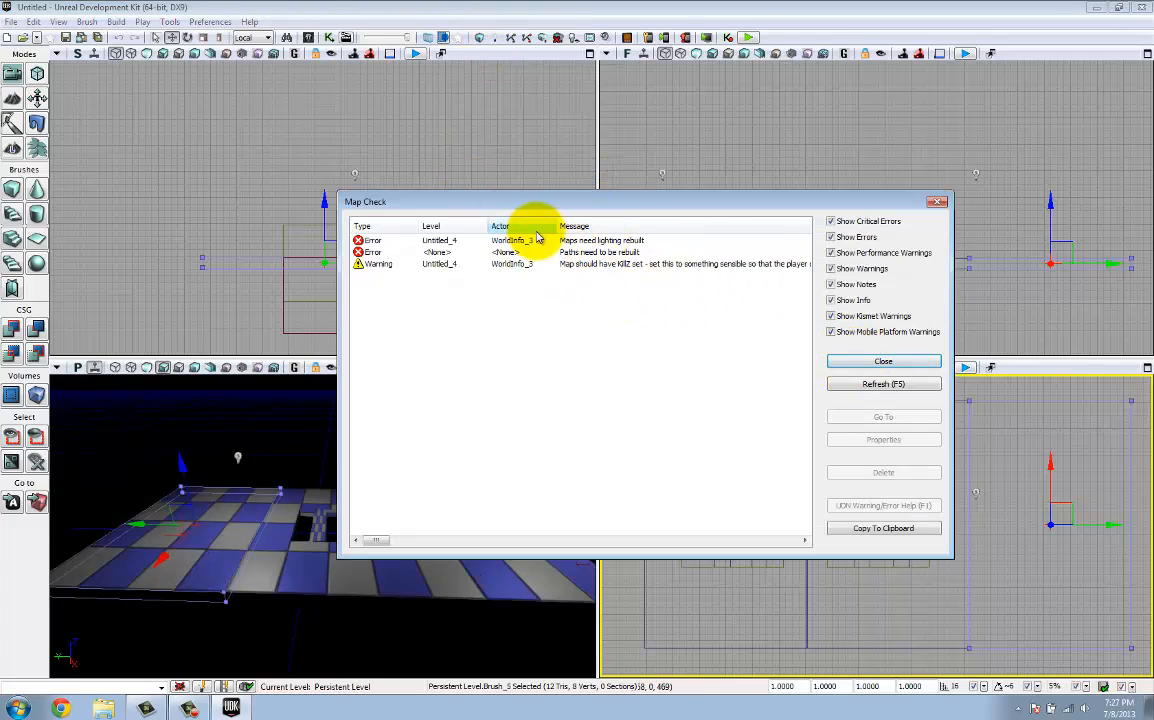
click(862, 368)
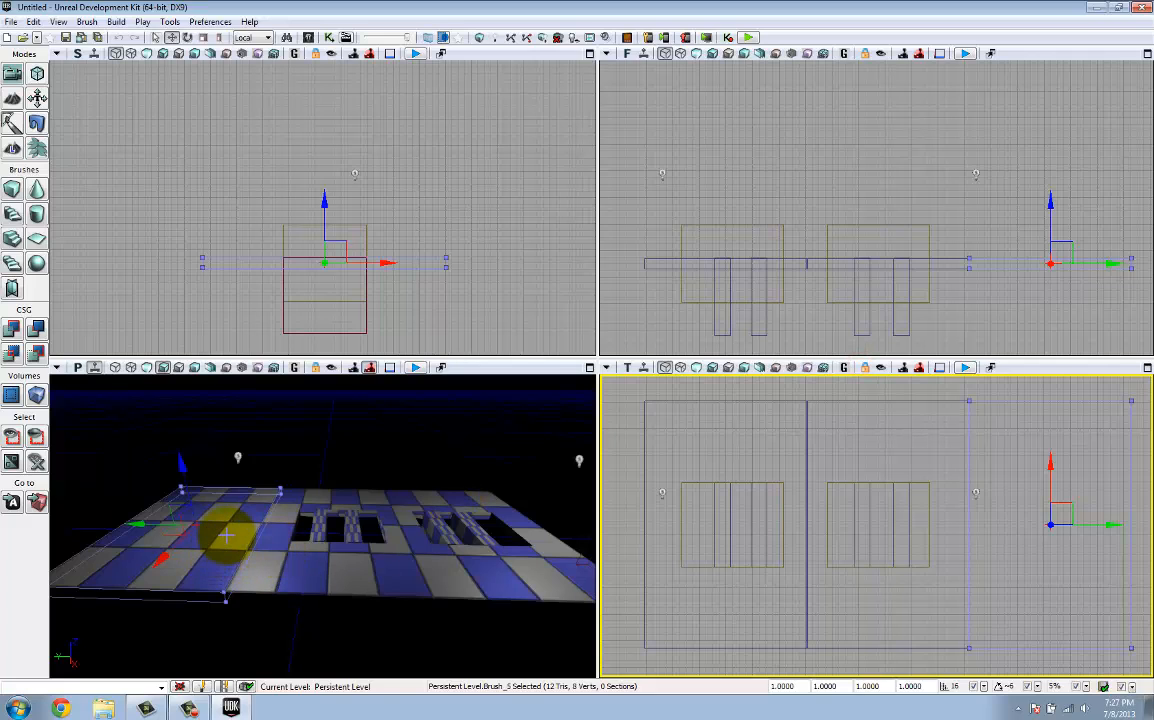
mouse_move(334, 514)
right_down()
mouse_move(315, 516)
mouse_move(348, 507)
mouse_move(330, 527)
mouse_move(343, 524)
mouse_move(278, 560)
mouse_move(337, 560)
mouse_move(415, 514)
mouse_move(404, 507)
mouse_move(361, 528)
right_up()
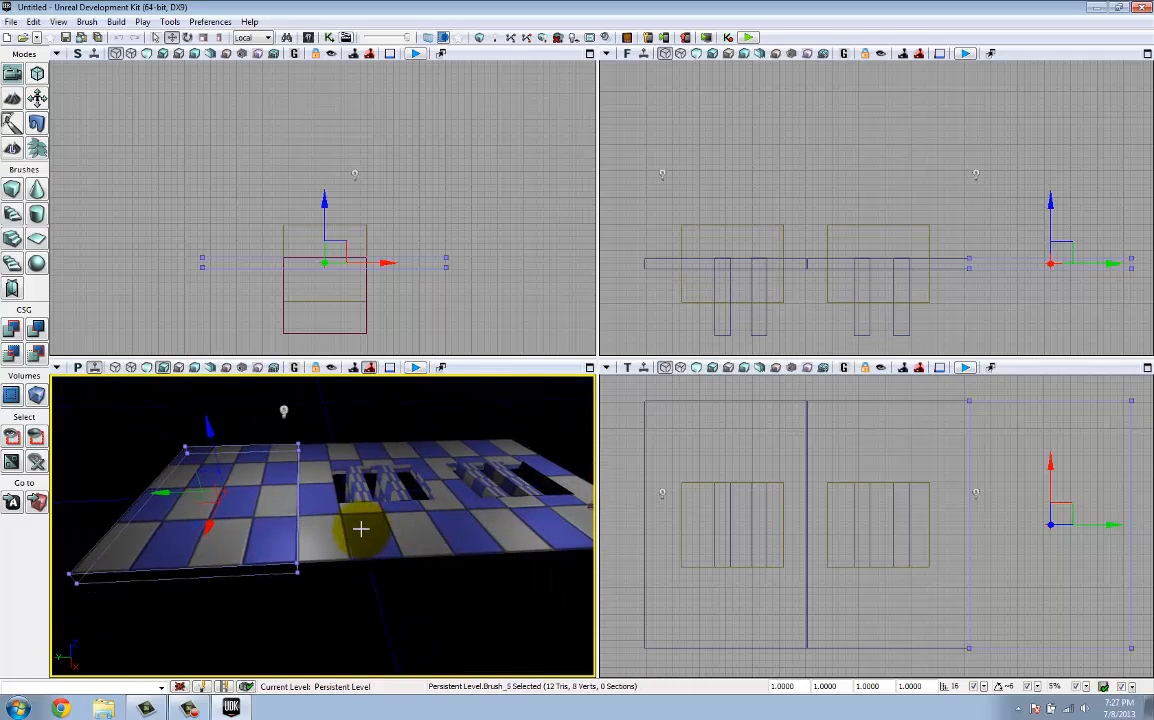
Step: Select each of the two subtractive hole brushes in turn to examine where they cut the slabs
click(681, 531)
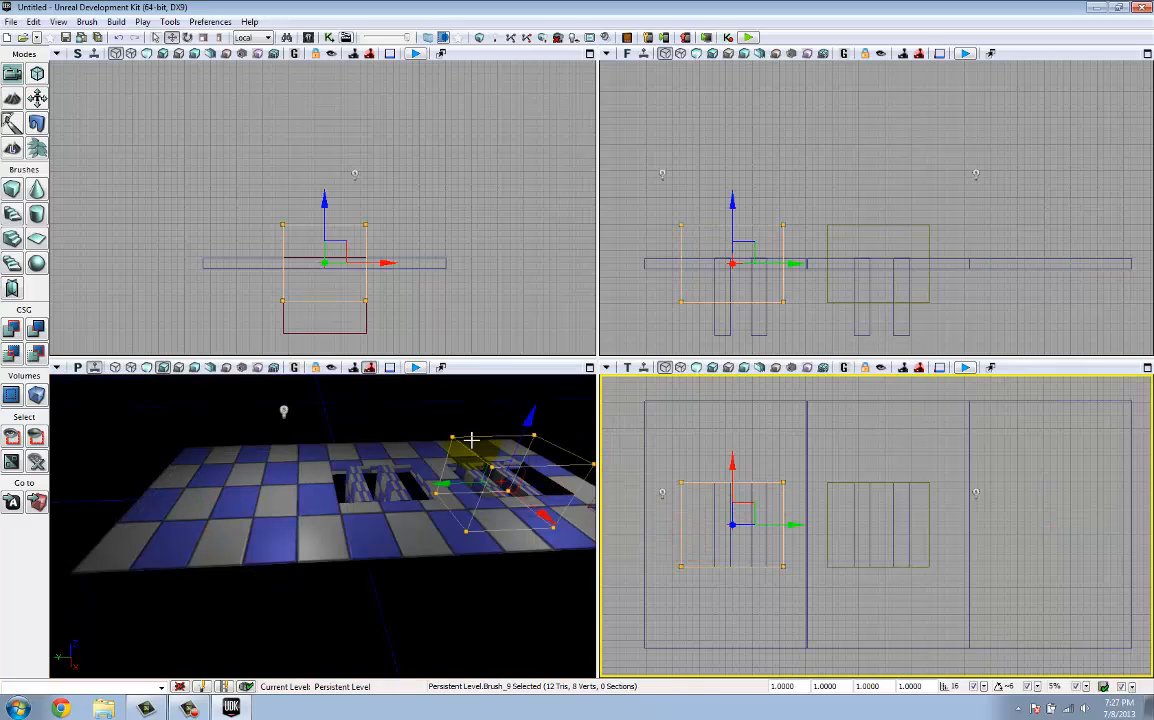
click(840, 483)
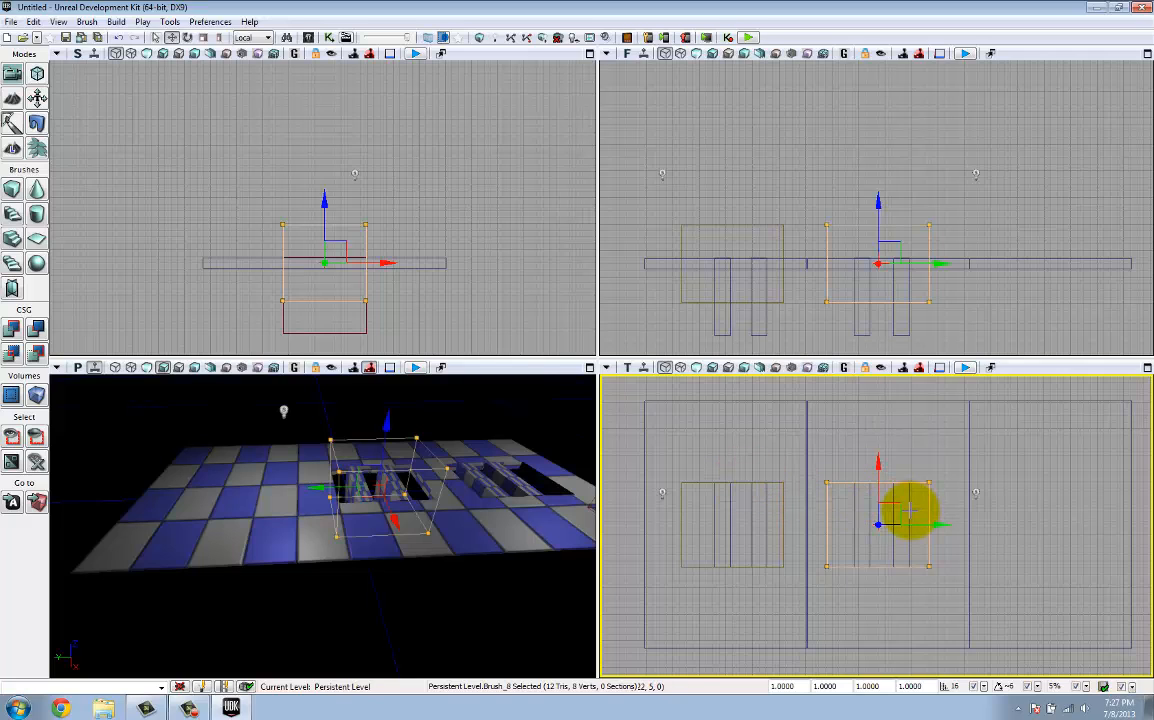
mouse_move(434, 519)
right_down()
mouse_move(407, 533)
mouse_move(443, 515)
mouse_move(425, 521)
right_up()
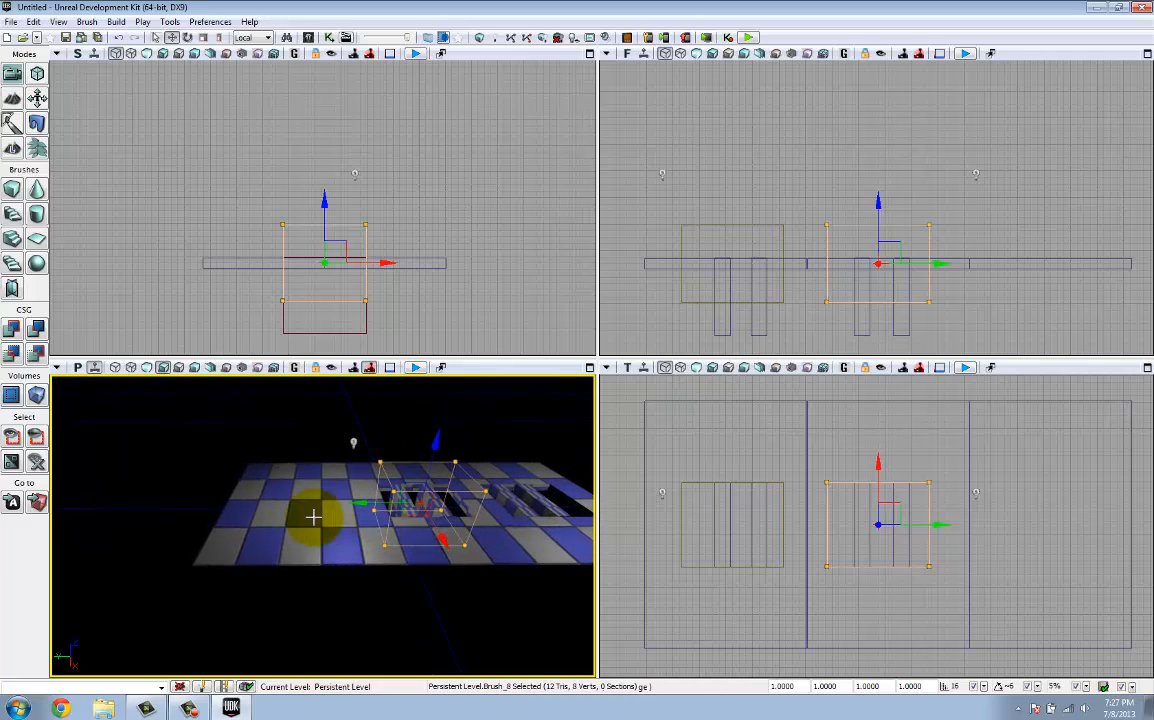
Step: Add a PlayerStart actor on the surface of the new slab section without holes
mouse_move(312, 518)
right_down()
mouse_move(335, 513)
mouse_move(325, 514)
right_up()
mouse_move(429, 522)
mouse_down()
mouse_move(487, 546)
mouse_move(314, 520)
mouse_move(330, 545)
mouse_up()
click(412, 566)
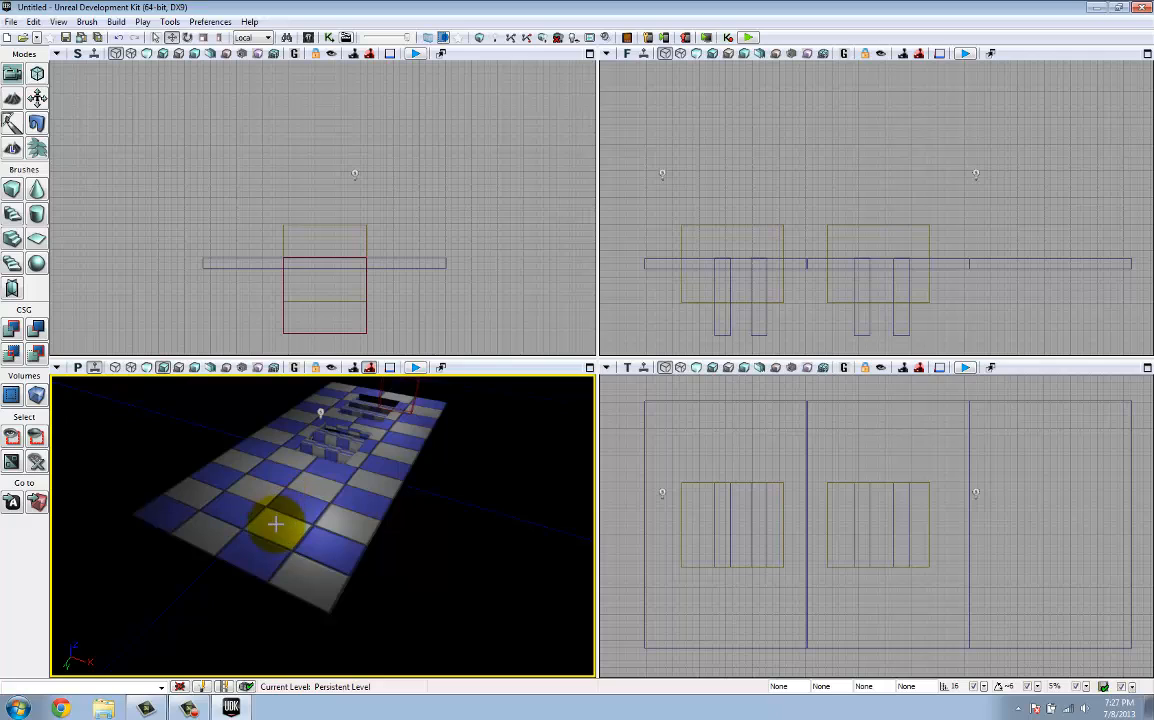
right_click(279, 511)
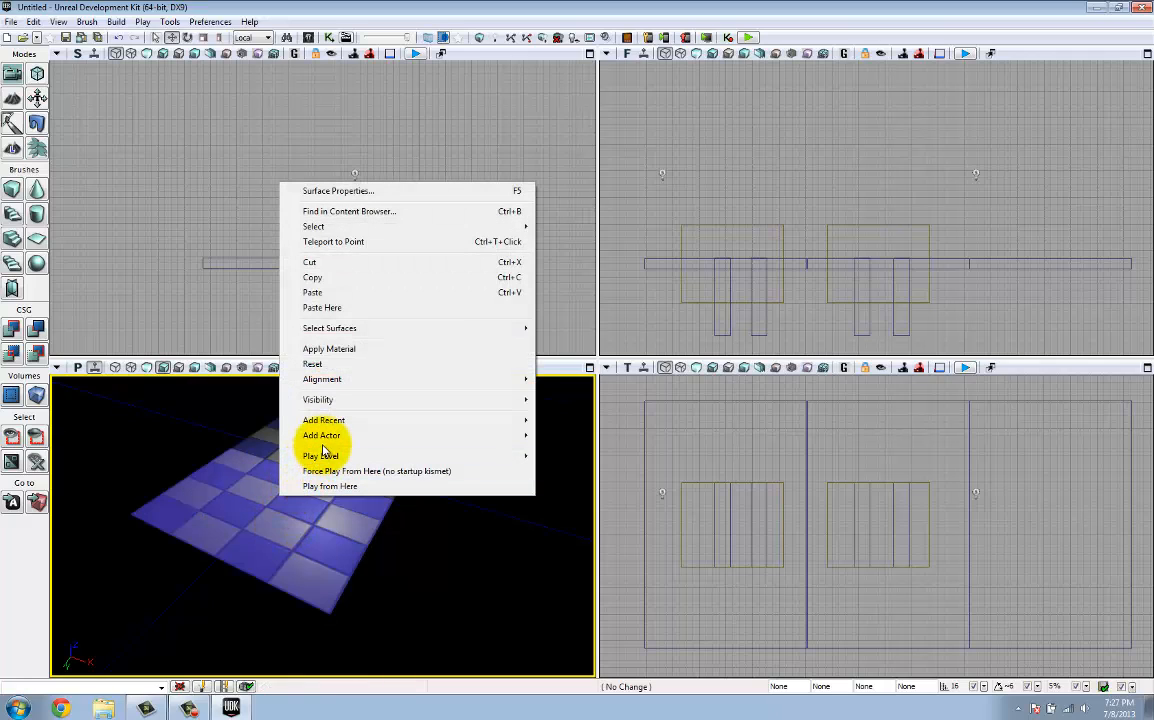
mouse_move(328, 441)
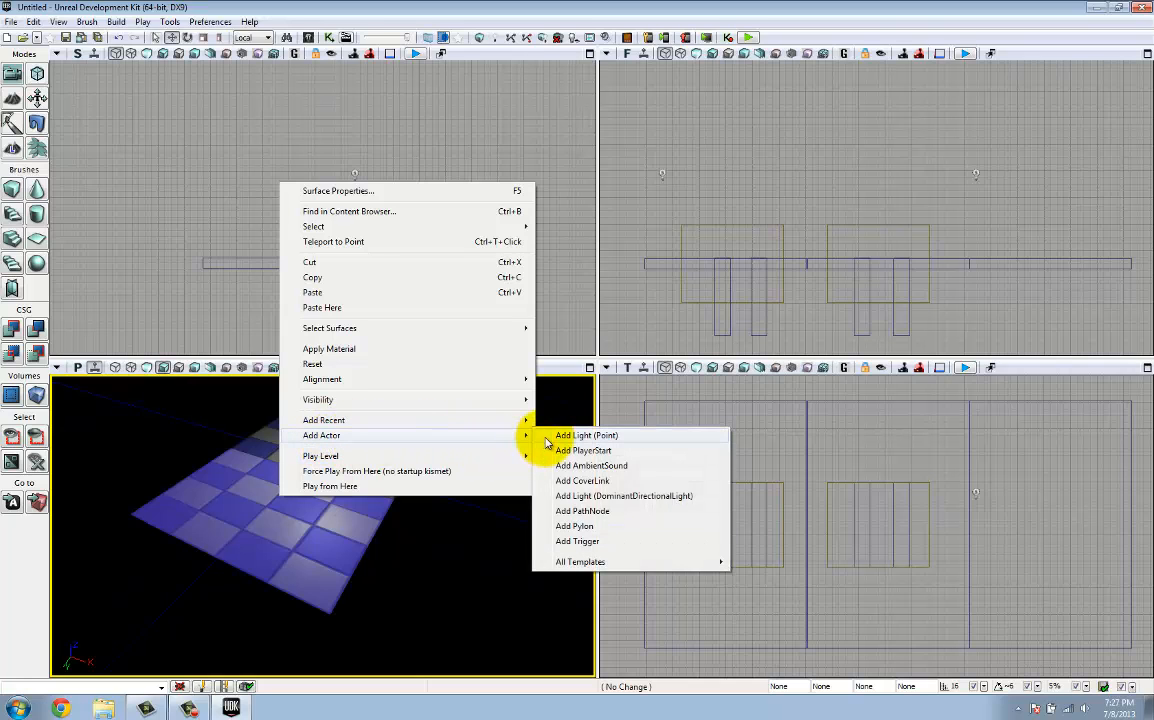
click(563, 450)
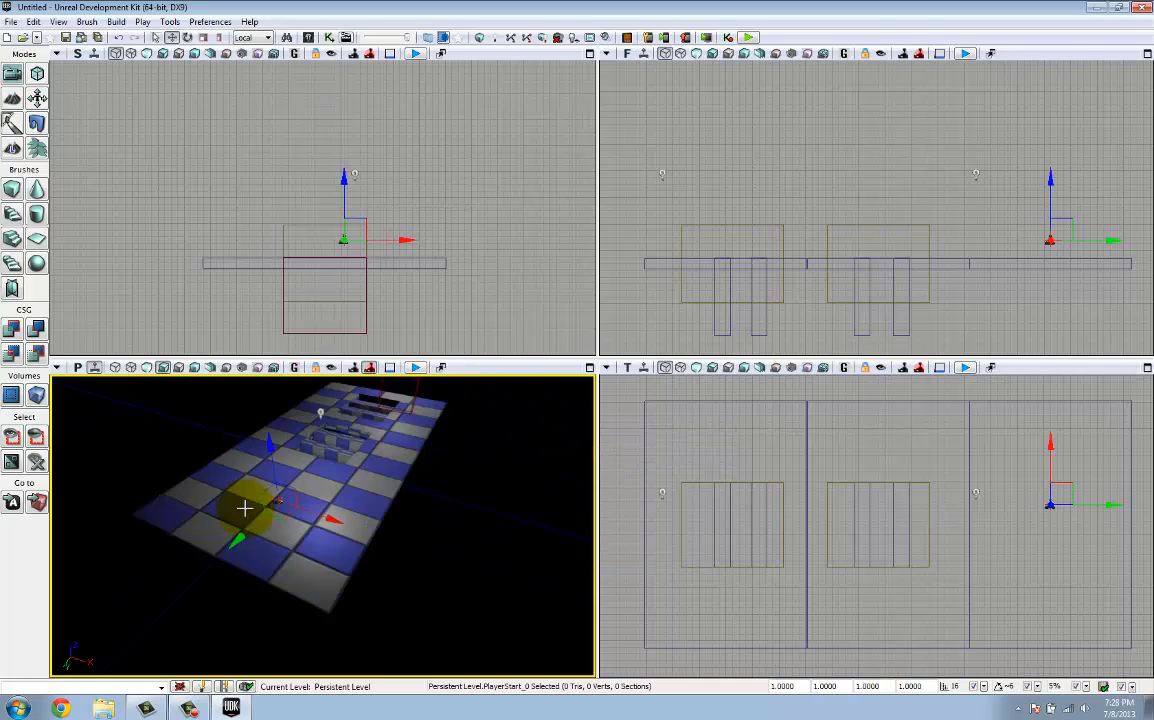
Step: Switch the PlayerStart's transform gizmo to rotation mode
key(w)
right_drag(351, 494, 562, 446)
key(s)
key(space)
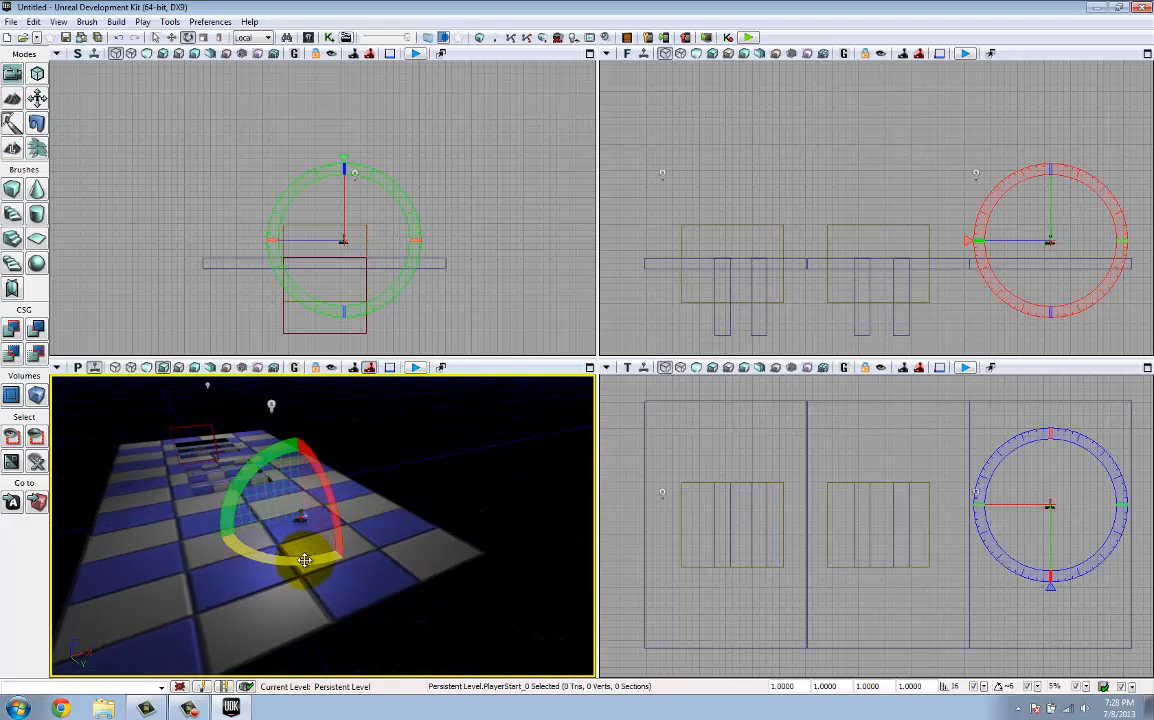
mouse_move(298, 557)
right_down()
mouse_move(297, 571)
mouse_move(294, 560)
right_up()
Step: Examine the PlayerStart's placement and its direction toward the holes in the perspective view, and deselect it
key(w)
drag(283, 502, 510, 473)
key(w)
right_drag(264, 534, 333, 567)
key(w)
key(s)
key(w)
key(s)
key(w)
key(s)
click(565, 557)
key(w)
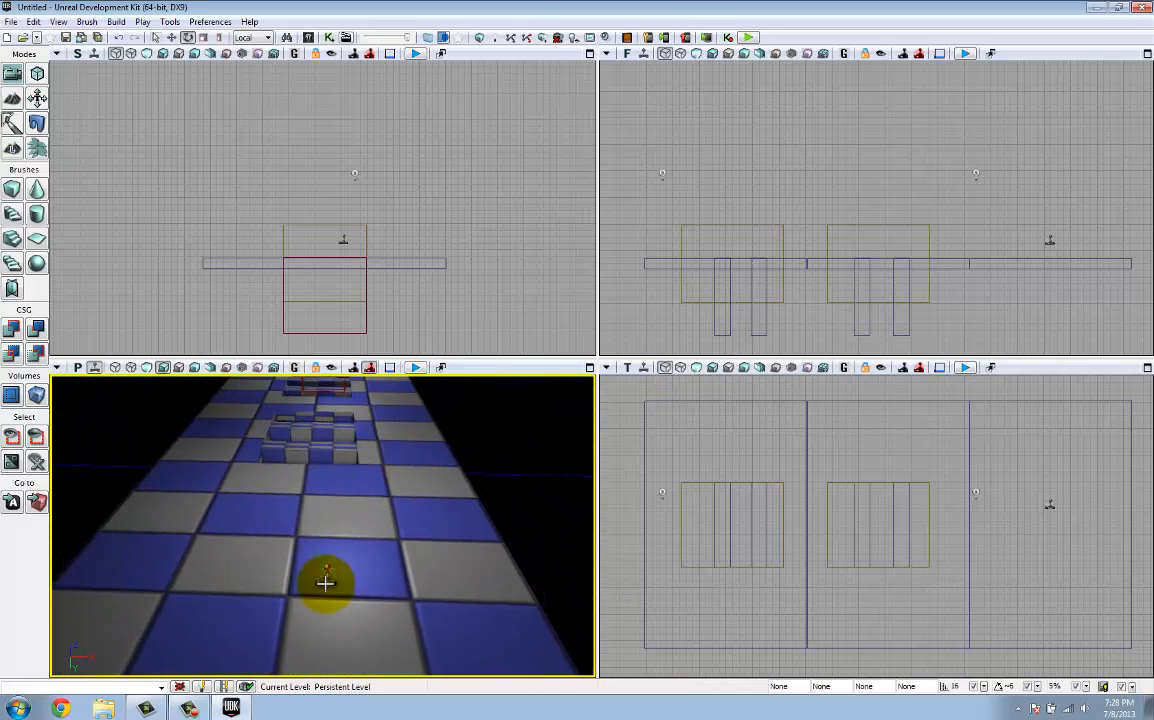
Step: Select the PlayerStart and shift it sideways in translate mode, closer to the center line of the slab without holes
click(327, 581)
key(space)
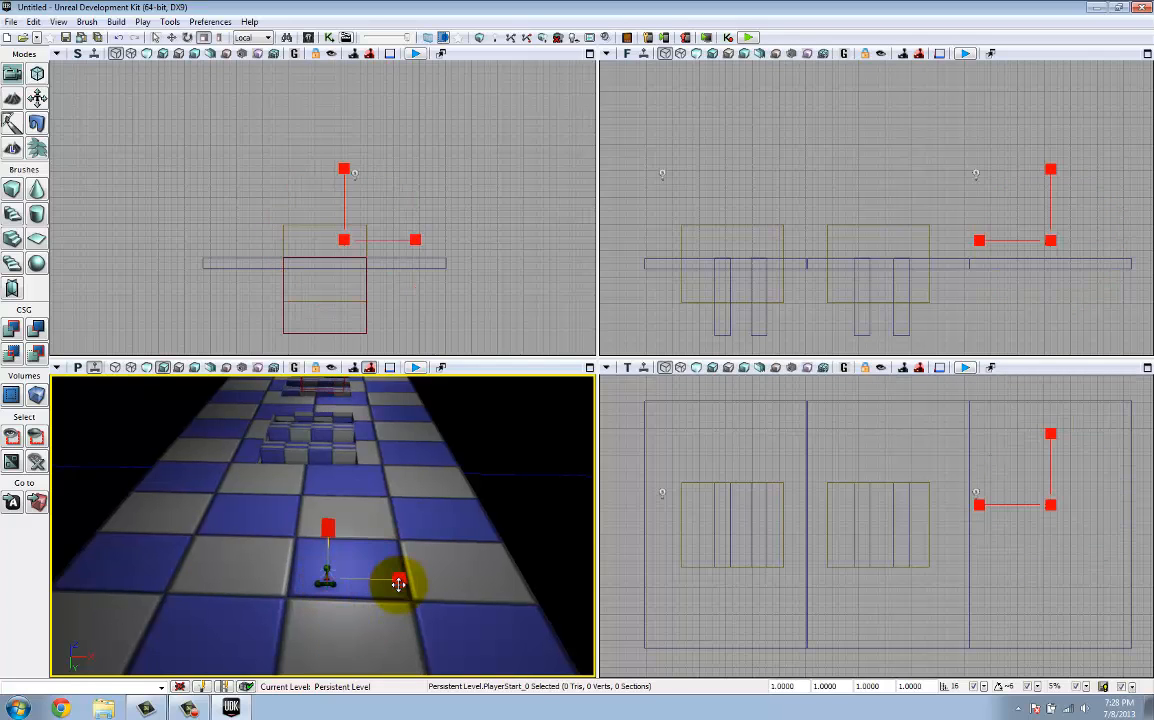
key(space)
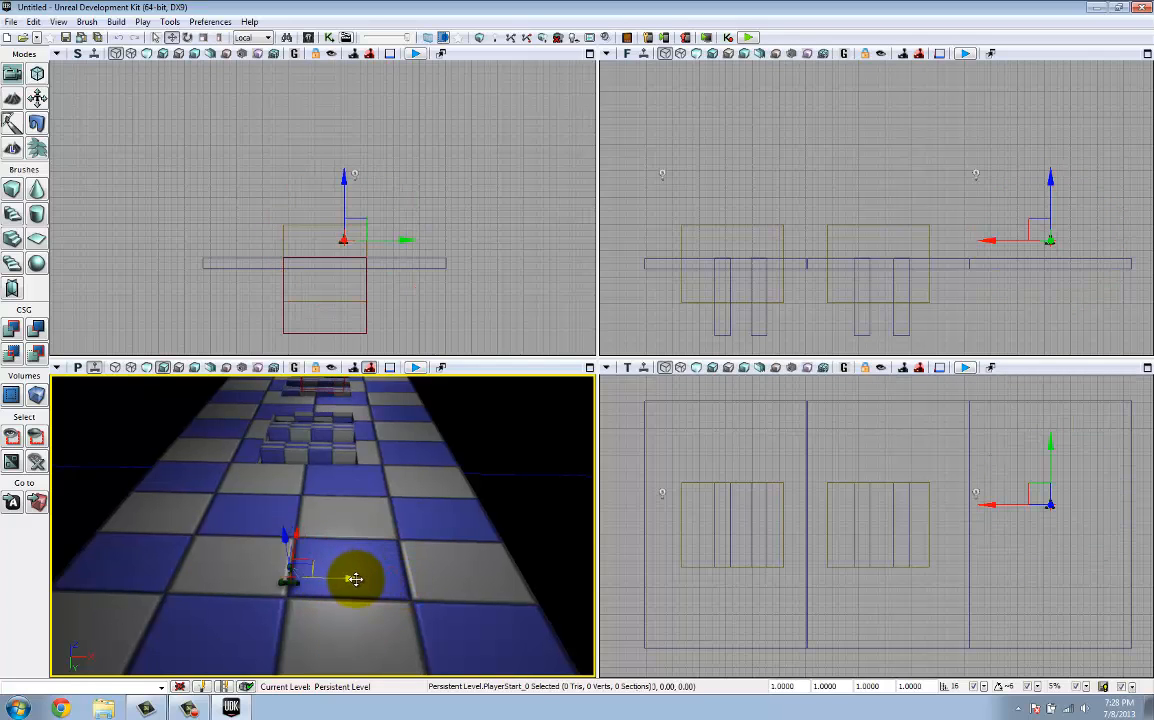
drag(355, 580, 354, 580)
right_drag(399, 543, 592, 541)
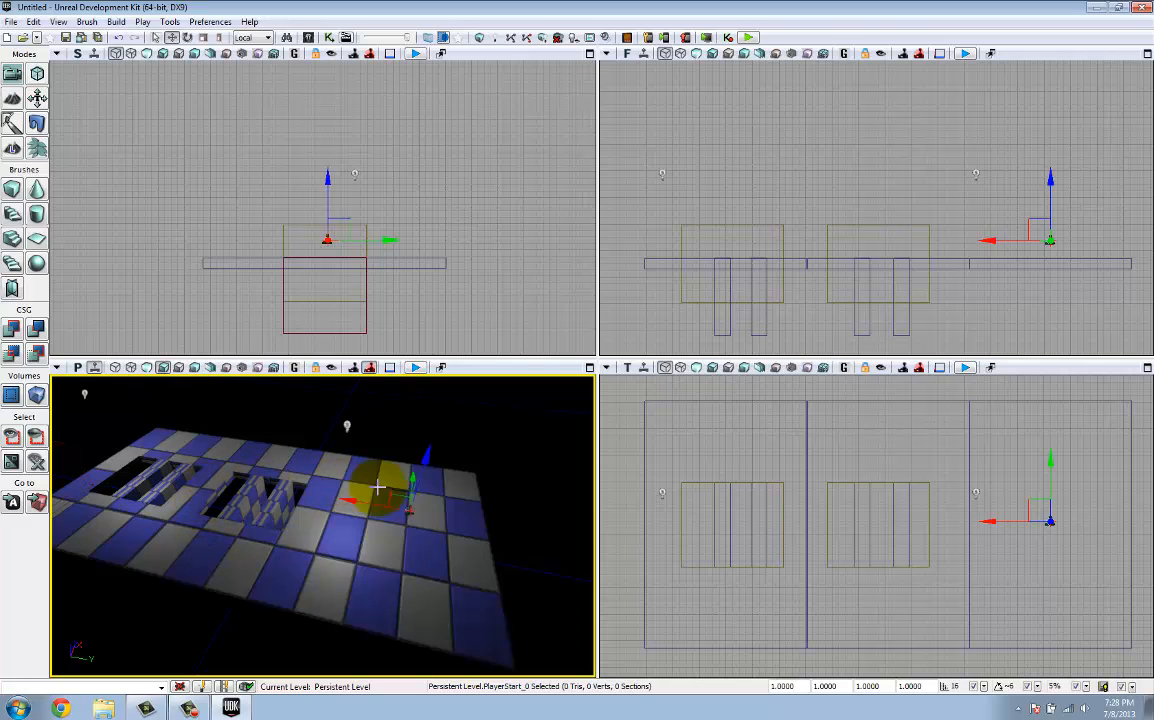
mouse_move(468, 550)
right_down()
mouse_move(469, 563)
mouse_move(482, 558)
right_up()
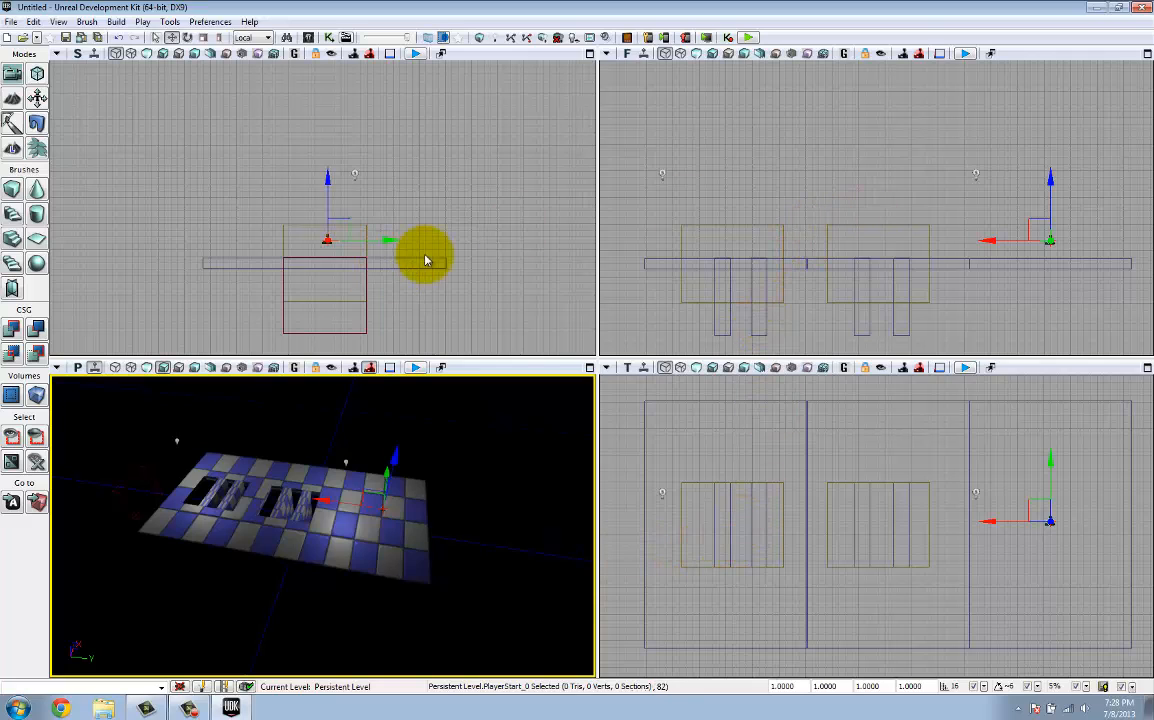
Step: Move the red builder brush from beside the level along the slabs to near the last slab joint, and raise it through the floor
click(143, 472)
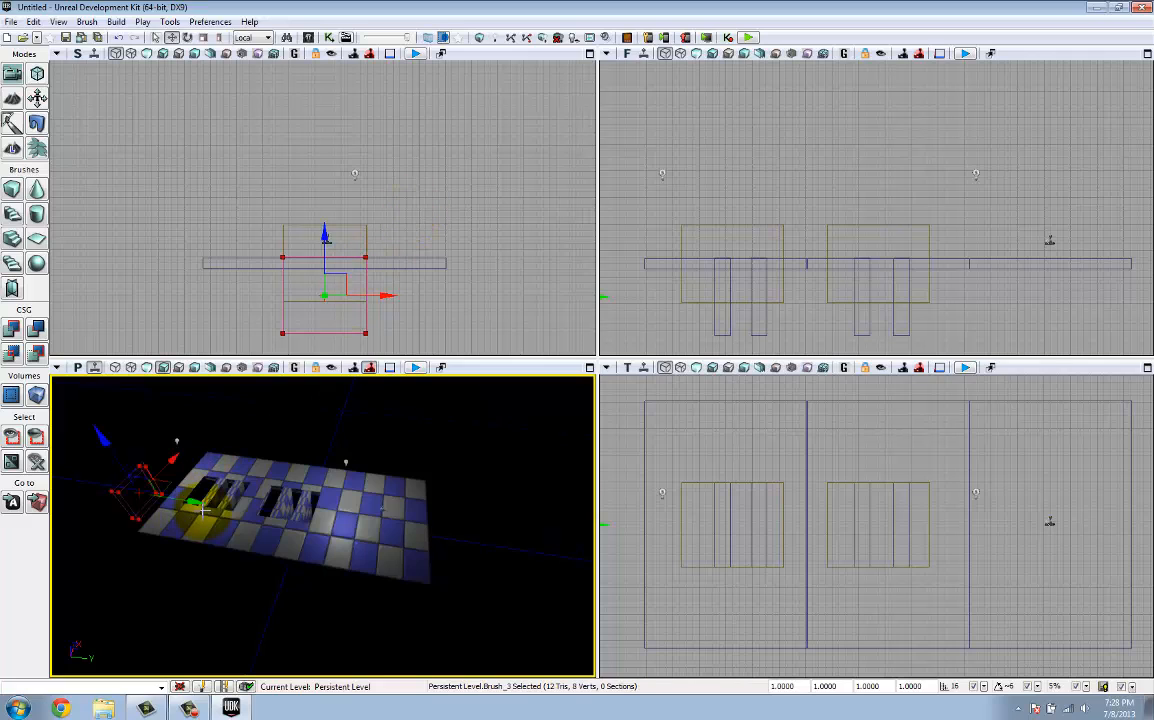
mouse_move(196, 500)
ctrl+mouse_down()
mouse_move(245, 479)
mouse_move(394, 523)
ctrl+mouse_up()
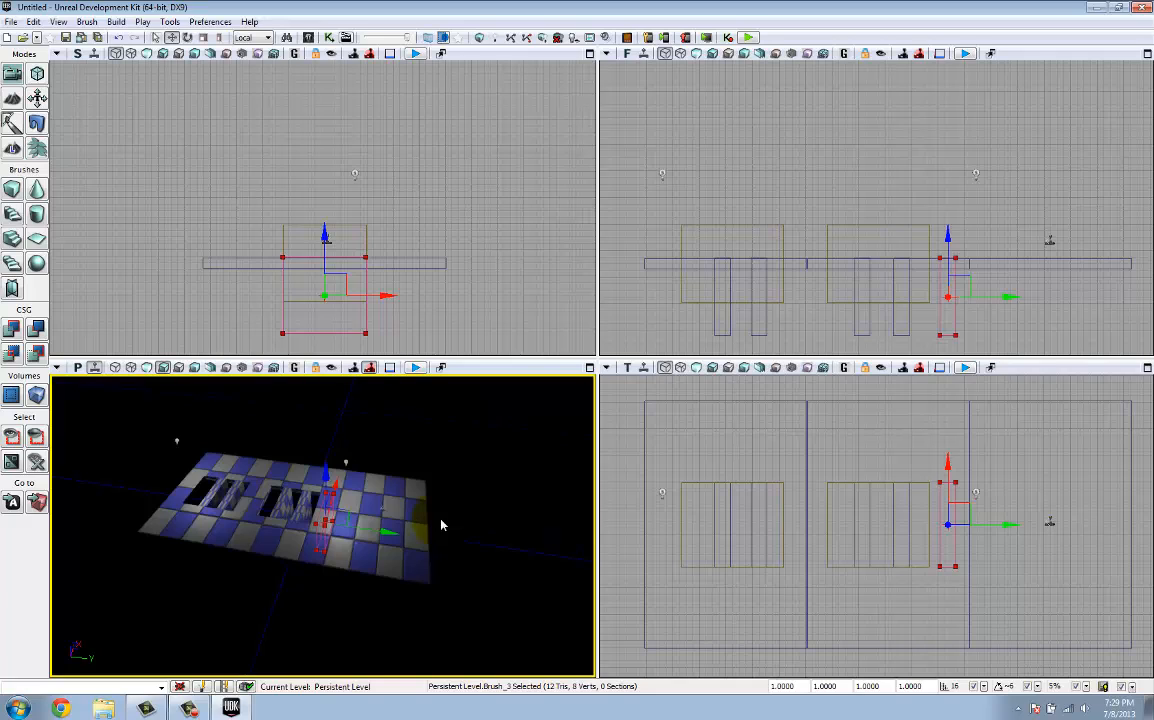
right_drag(373, 505, 424, 494)
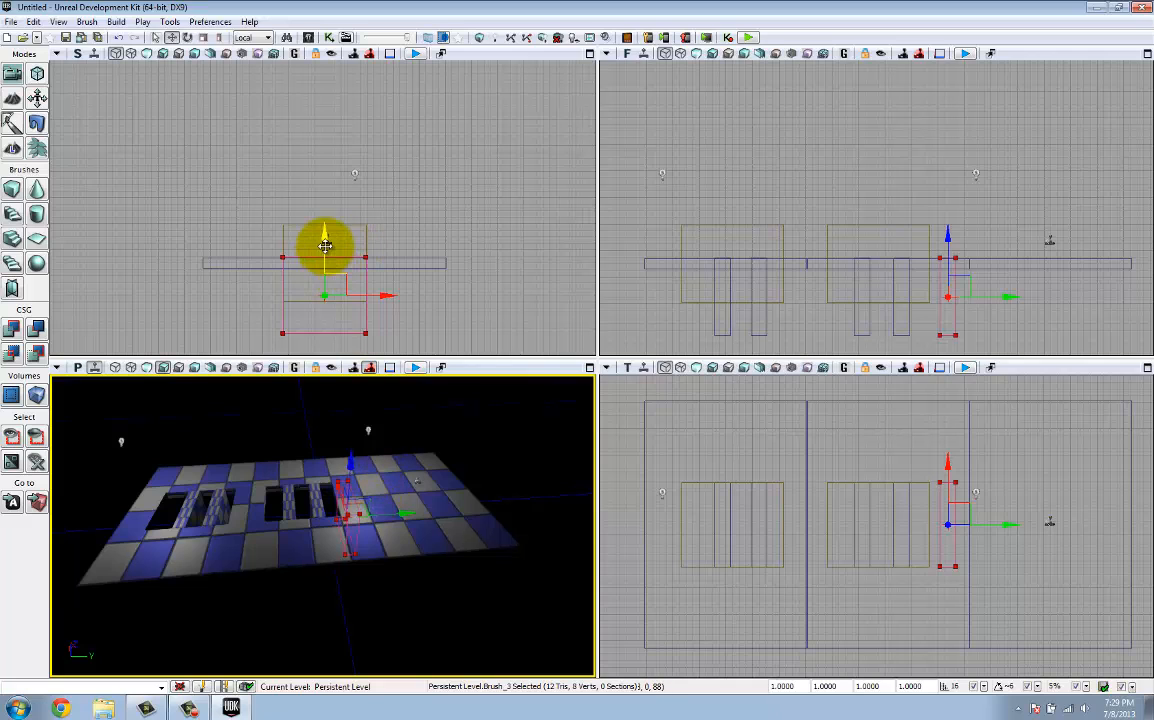
drag(326, 236, 325, 186)
Step: Scale the builder brush non-uniformly until it is wider than the slabs and taller than the lights, then lower it about 48 units
key(space)
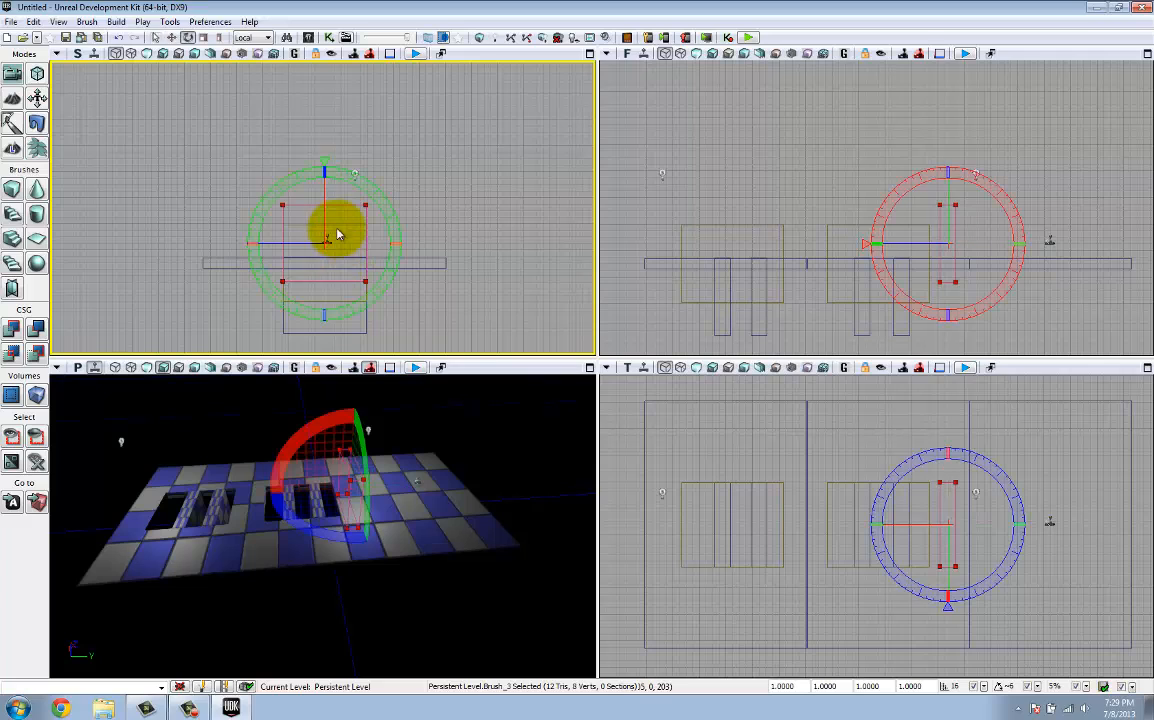
key(space)
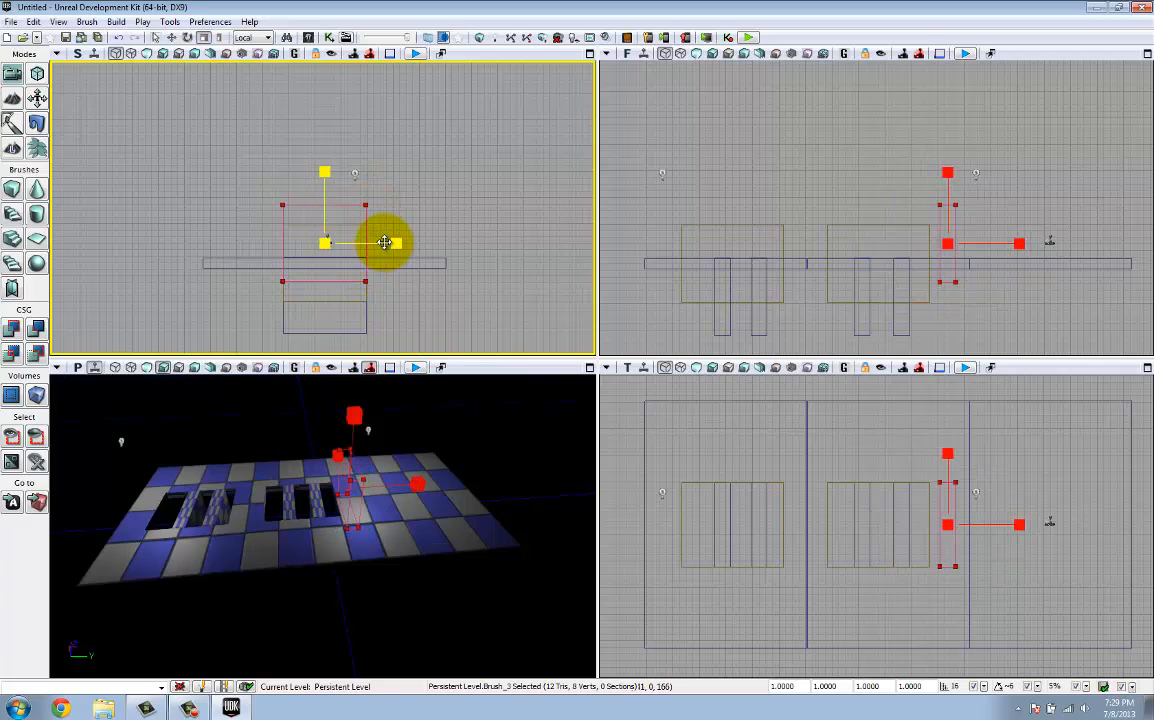
click(219, 37)
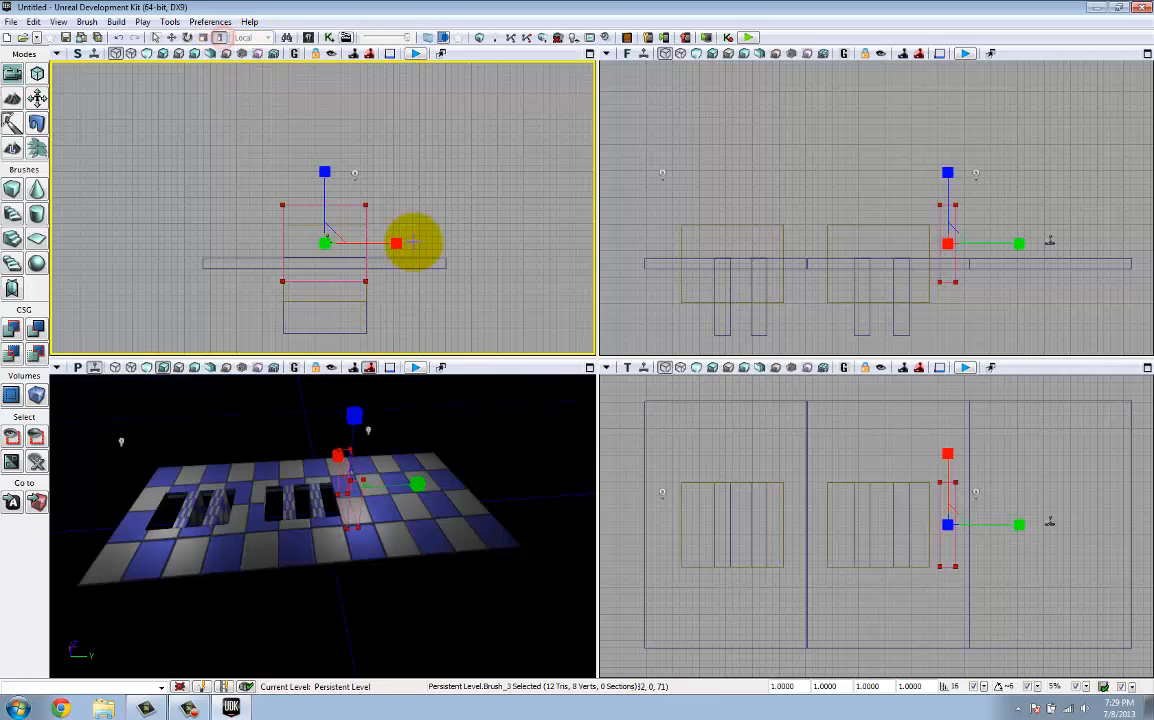
drag(396, 242, 595, 251)
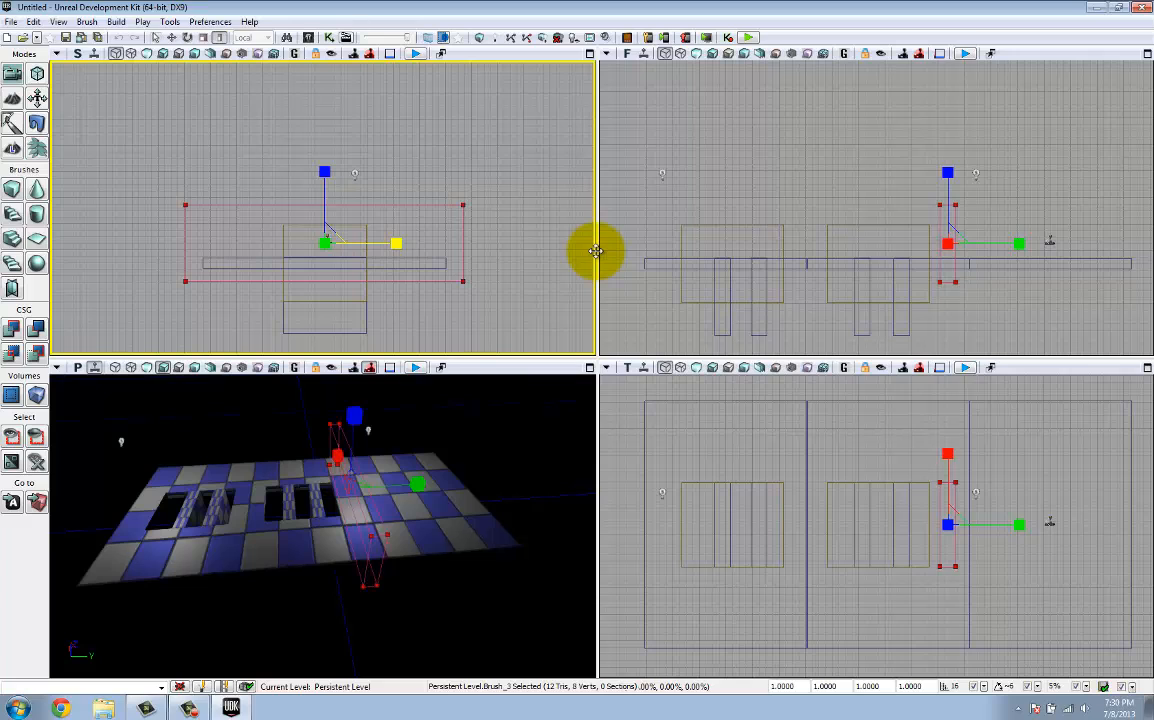
drag(324, 172, 338, 60)
click(356, 173)
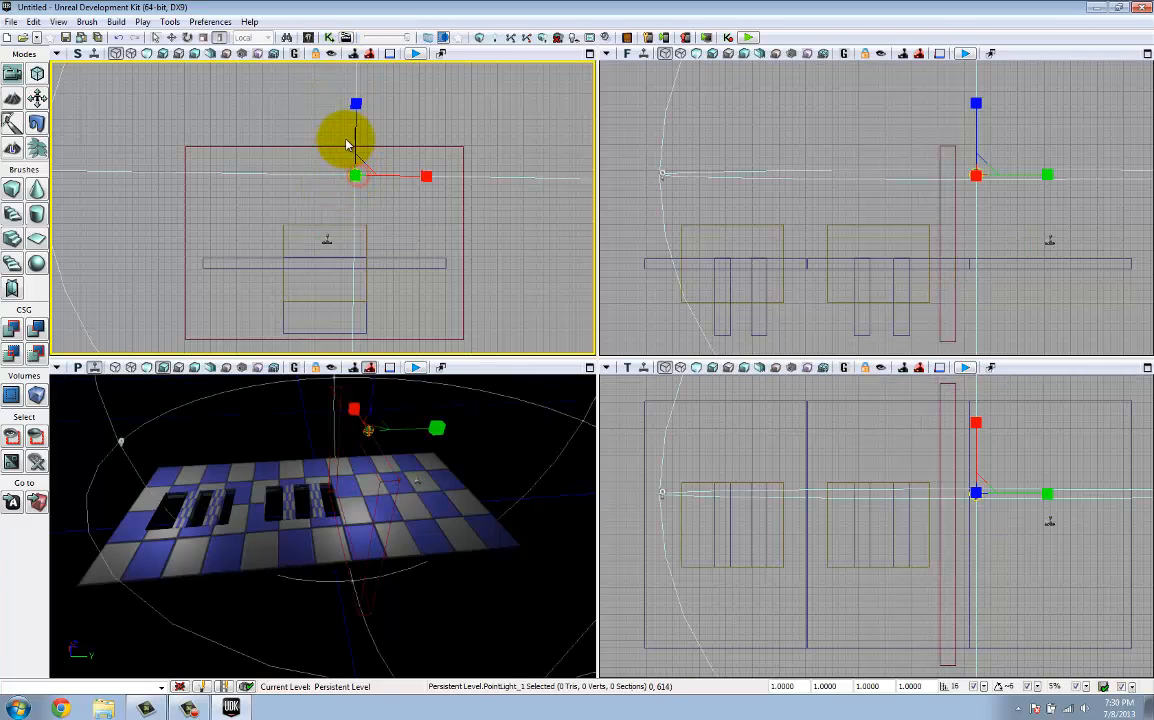
click(318, 143)
click(307, 147)
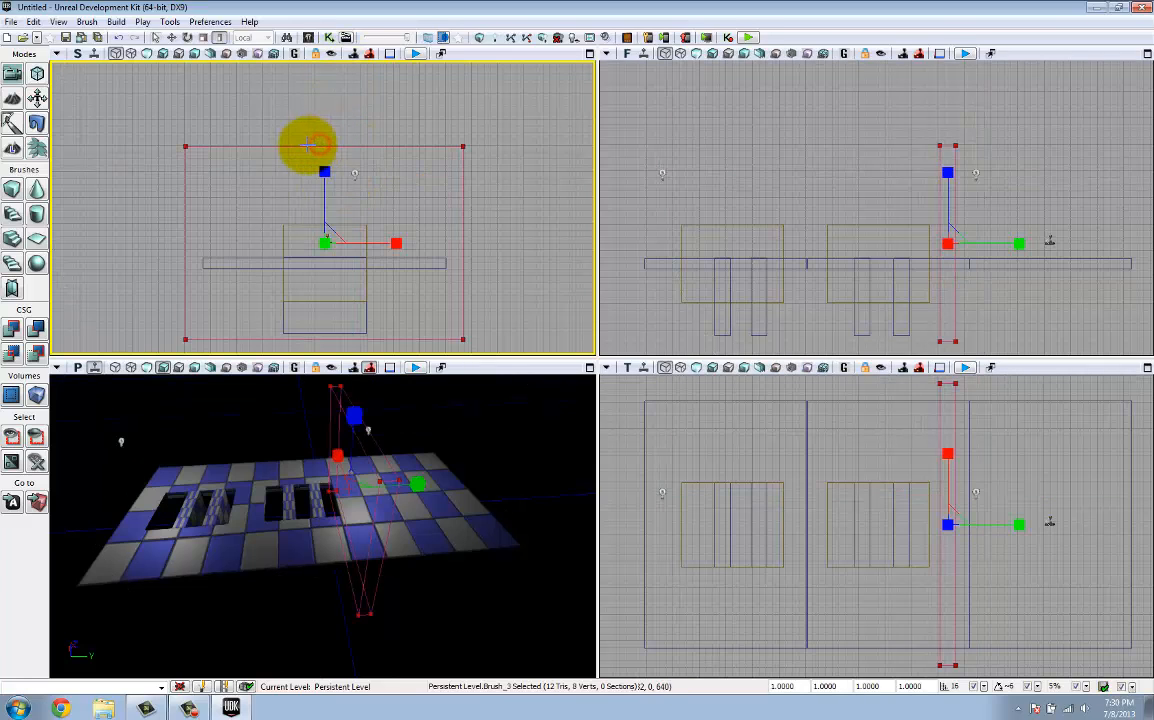
drag(323, 182, 324, 192)
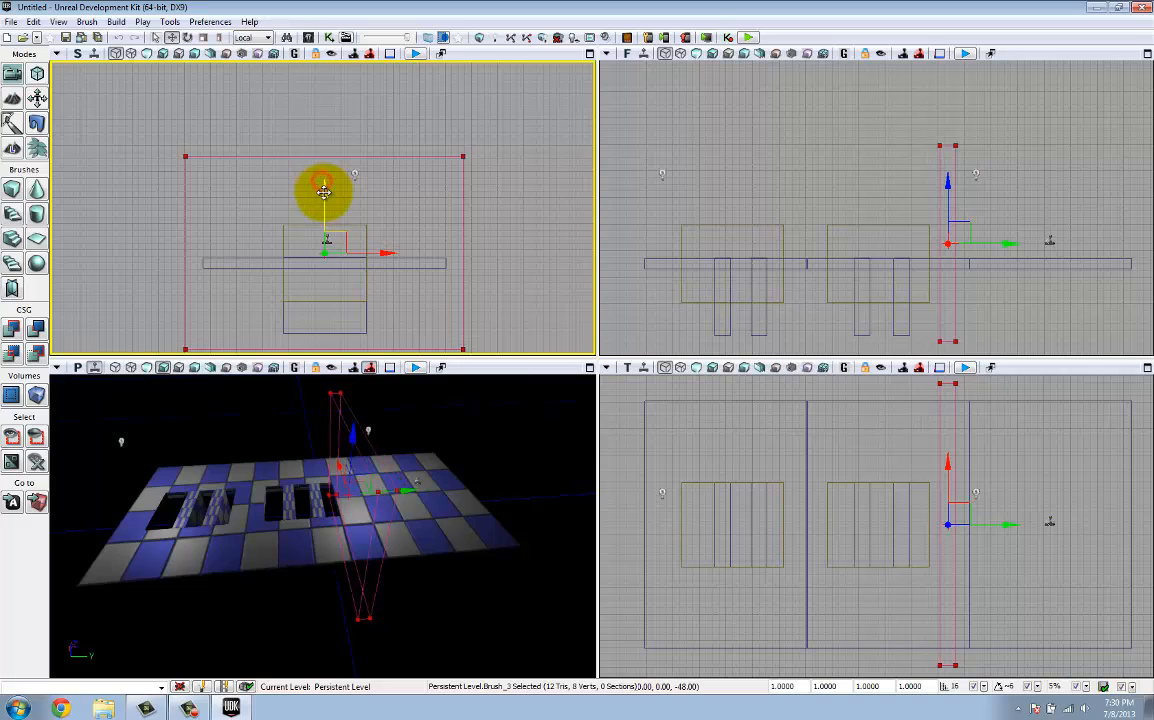
Step: Stretch the builder brush non-uniformly along the row of slabs and center it so that it encloses the whole level
scroll(981, 548, up, 3)
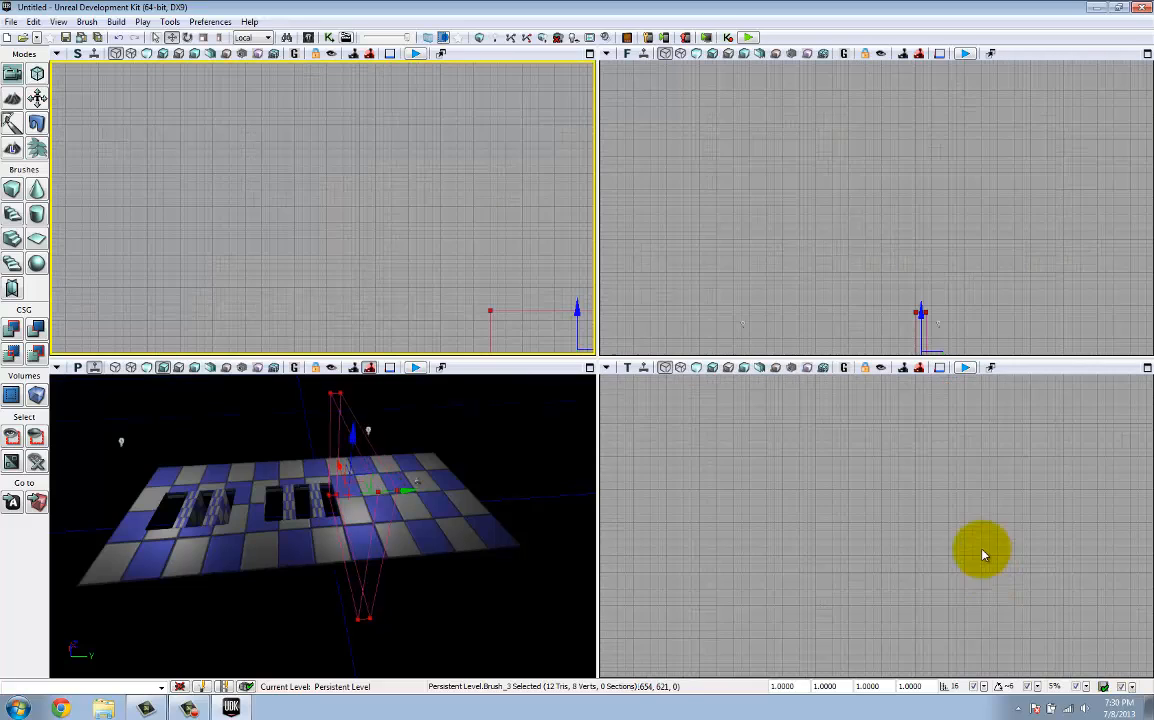
scroll(932, 480, down, 2)
drag(1041, 445, 977, 477)
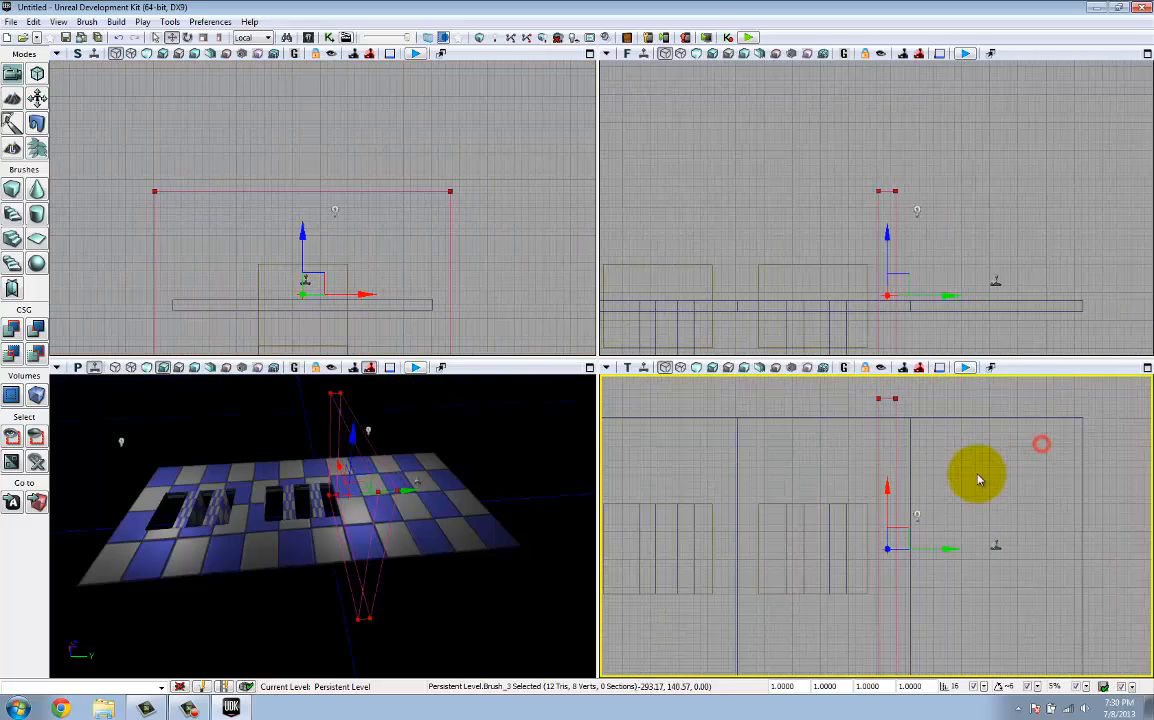
scroll(975, 485, down, 2)
scroll(975, 488, down, 1)
key(space)
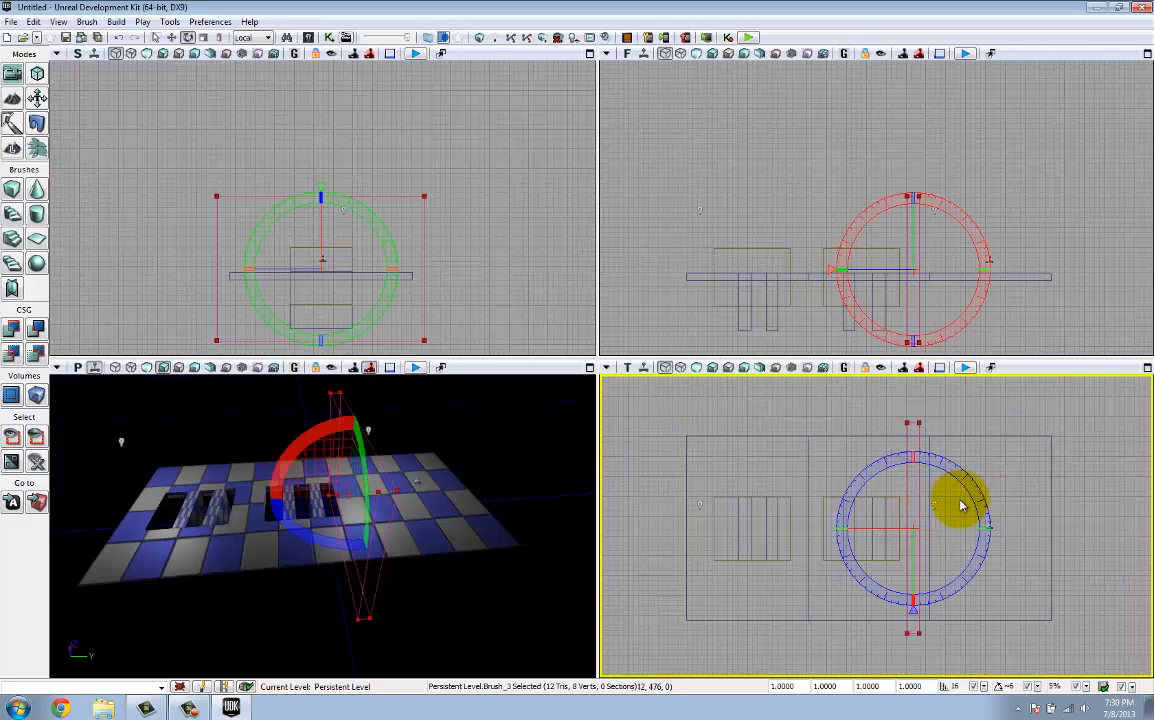
key(space)
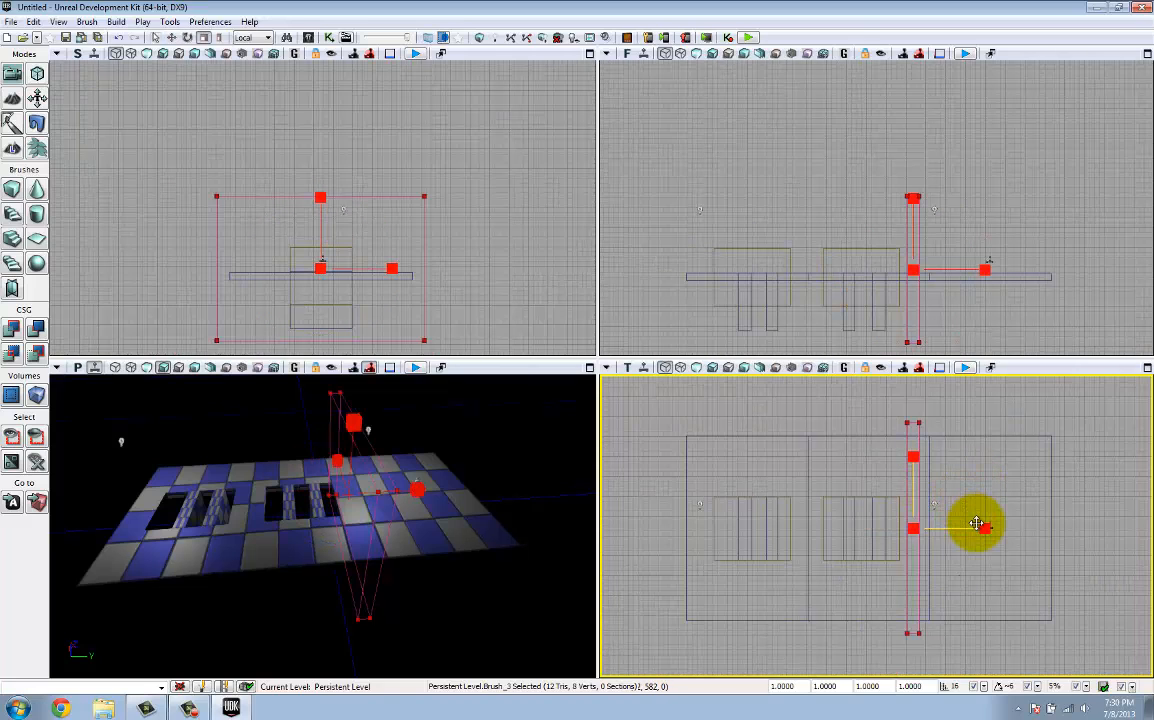
click(221, 38)
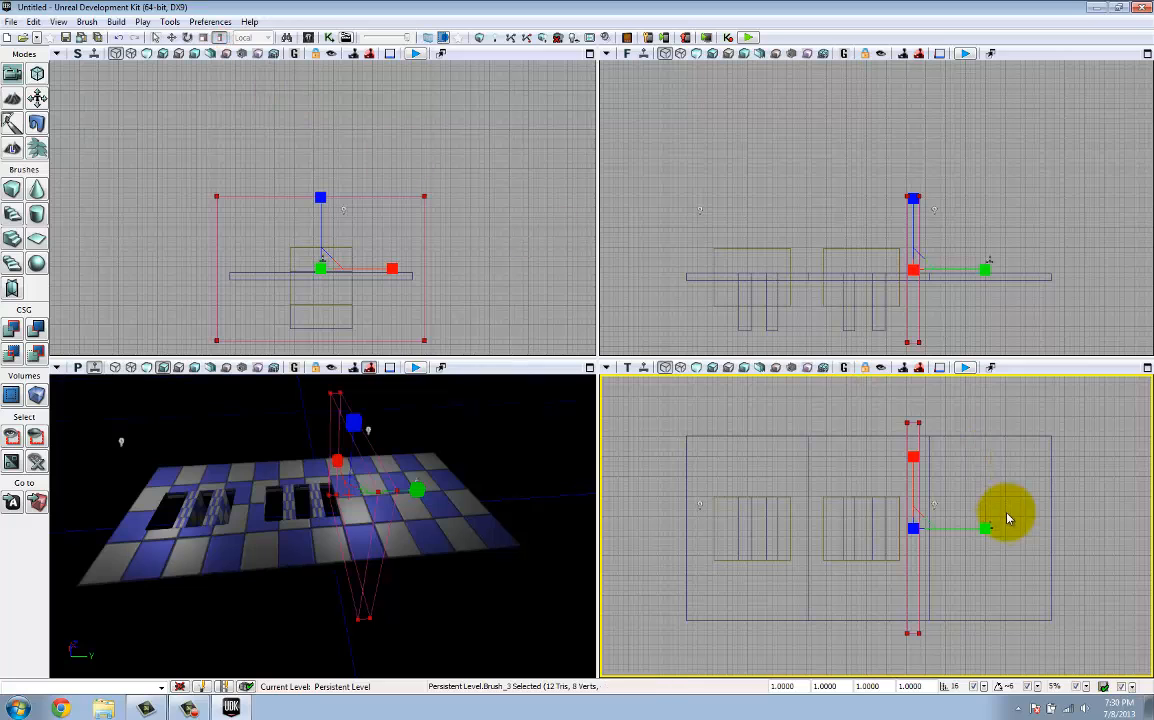
mouse_move(984, 528)
mouse_down()
mouse_move(1141, 514)
mouse_move(1141, 408)
mouse_up()
key(space)
drag(973, 528, 924, 527)
mouse_move(417, 528)
mouse_down()
mouse_move(301, 528)
mouse_move(337, 495)
mouse_move(493, 437)
mouse_move(451, 453)
mouse_up()
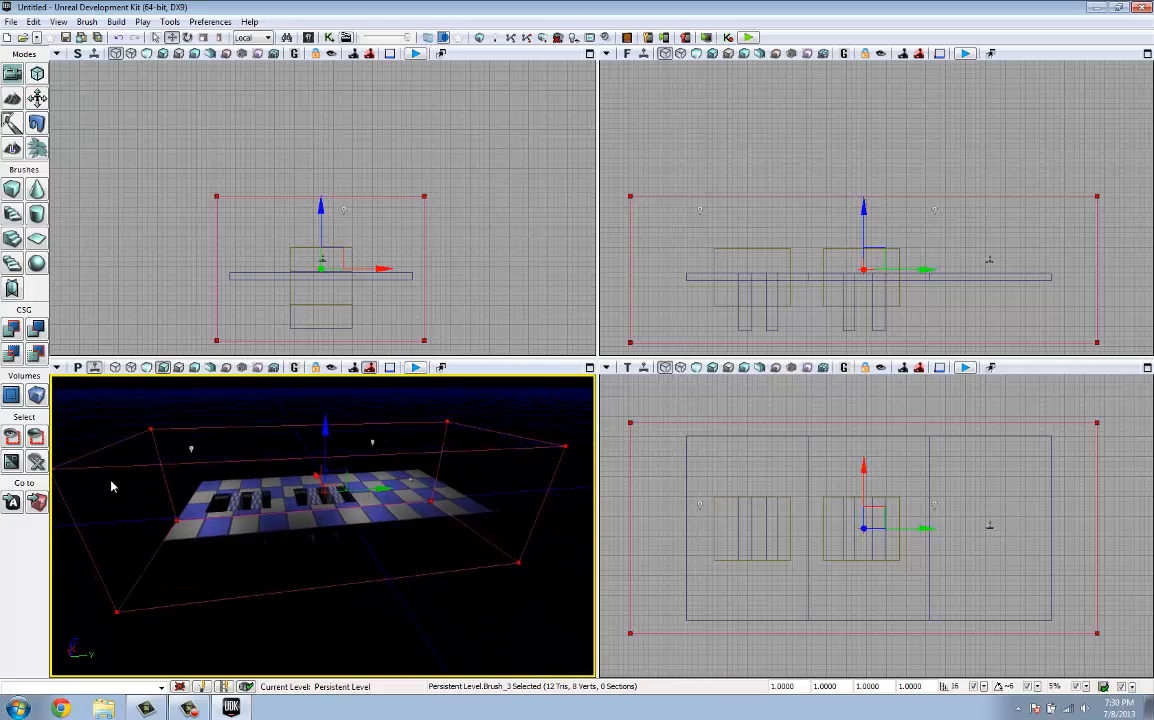
Step: Add a LightmassImportanceVolume from the builder brush, move the brush about 1584 units aside, and select the new volume
click(40, 396)
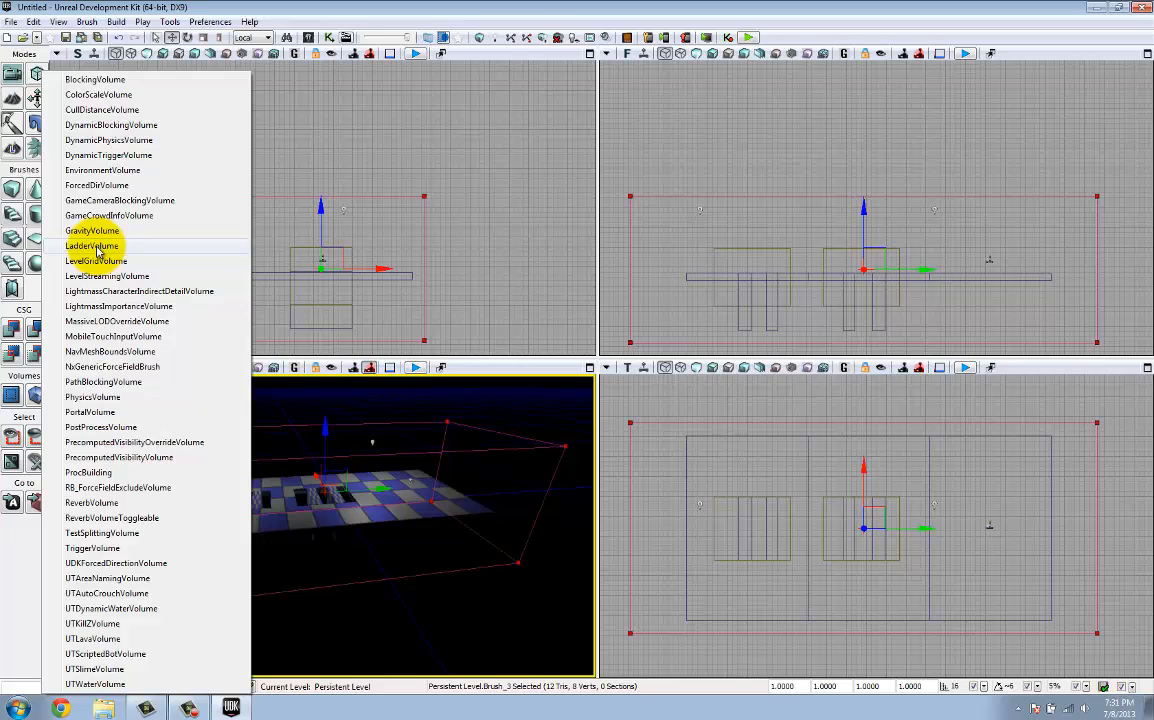
click(89, 309)
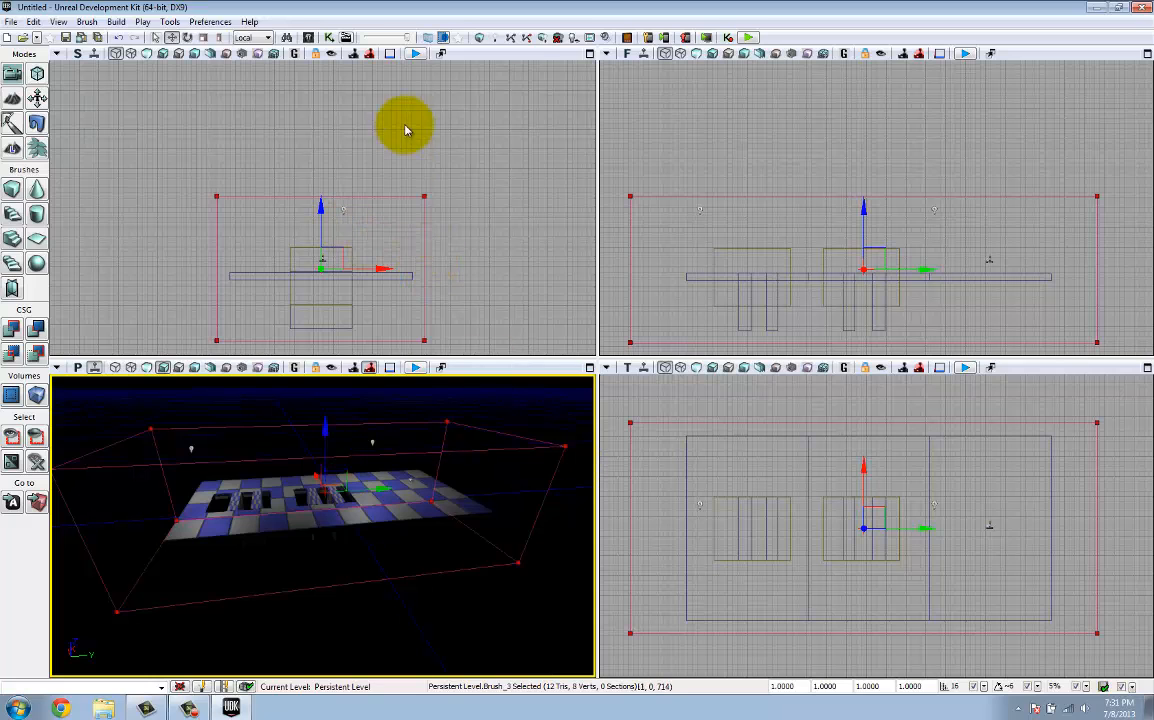
drag(380, 268, 592, 276)
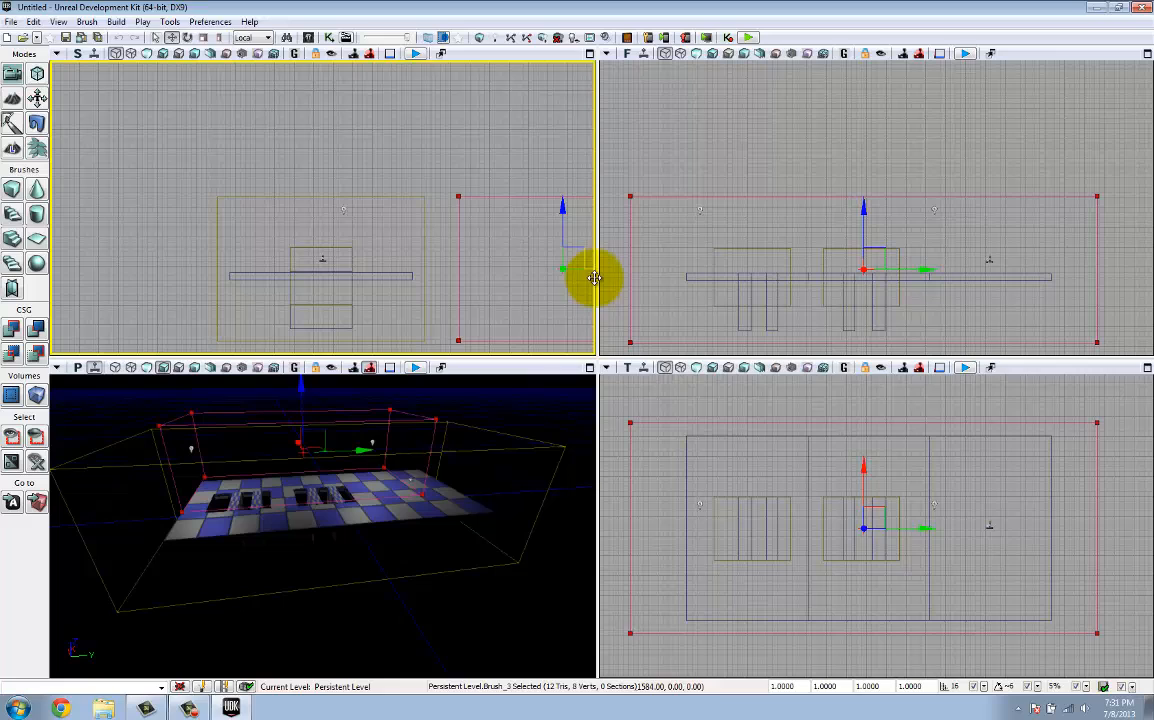
click(352, 246)
click(361, 197)
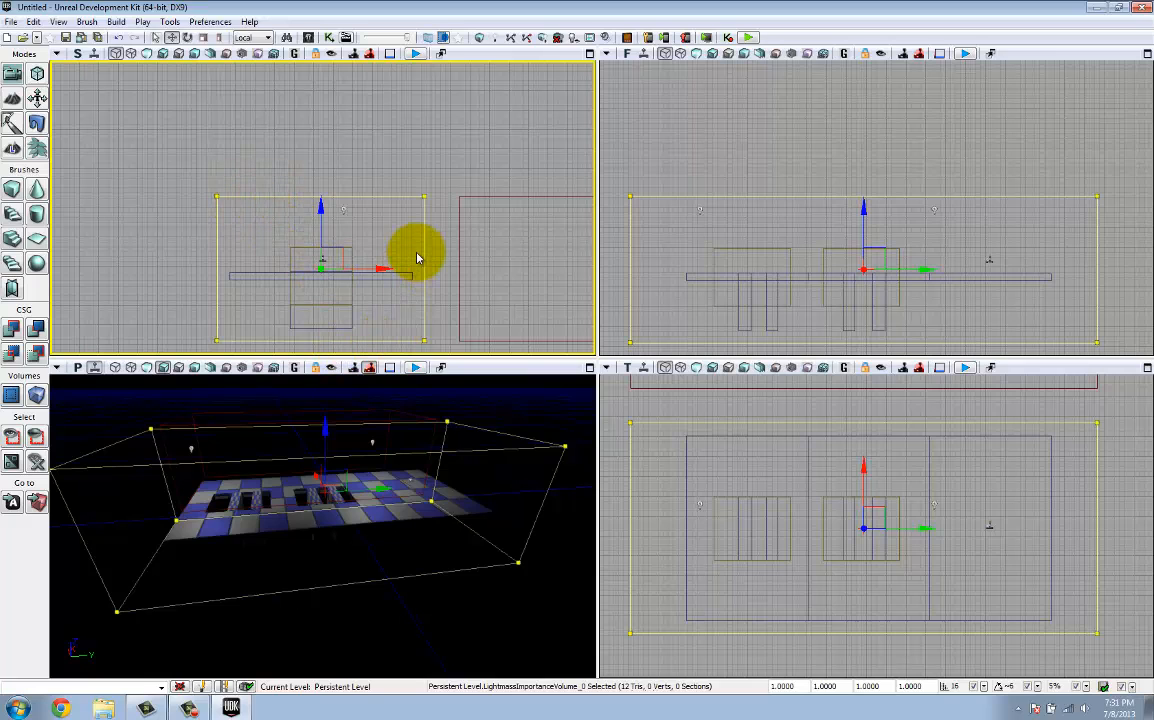
Step: Move the point light near the last slab joint farther along the level, over the slab without holes, and deselect it
click(344, 208)
click(700, 209)
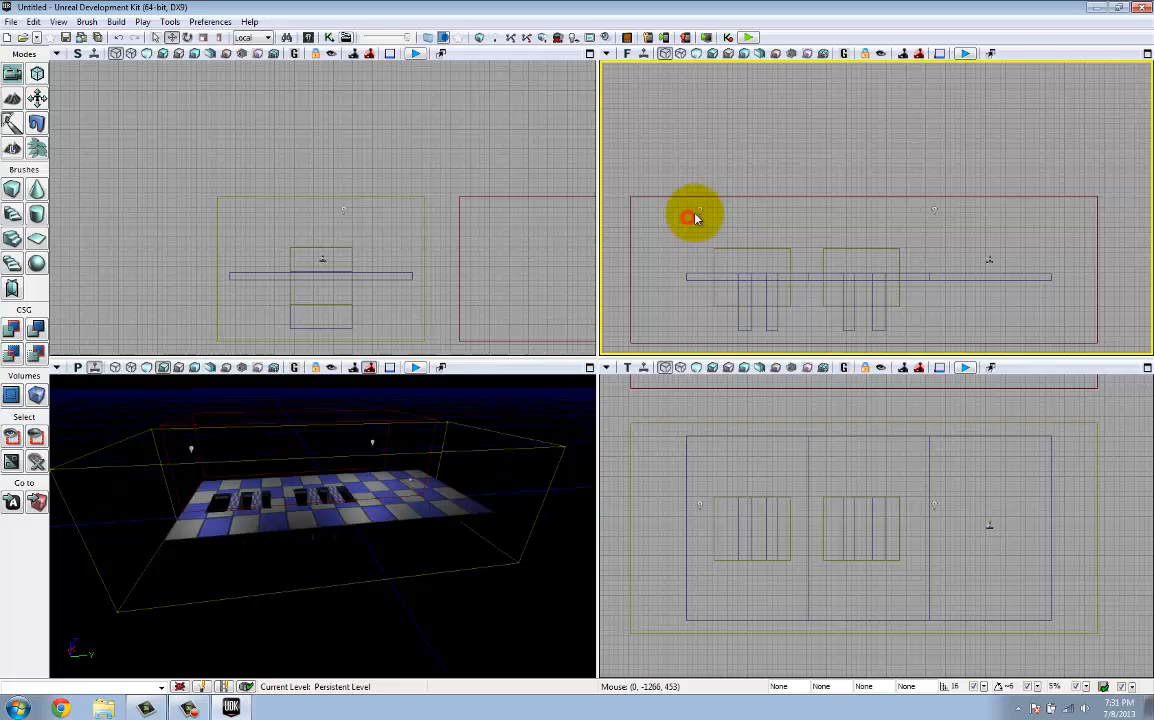
click(935, 209)
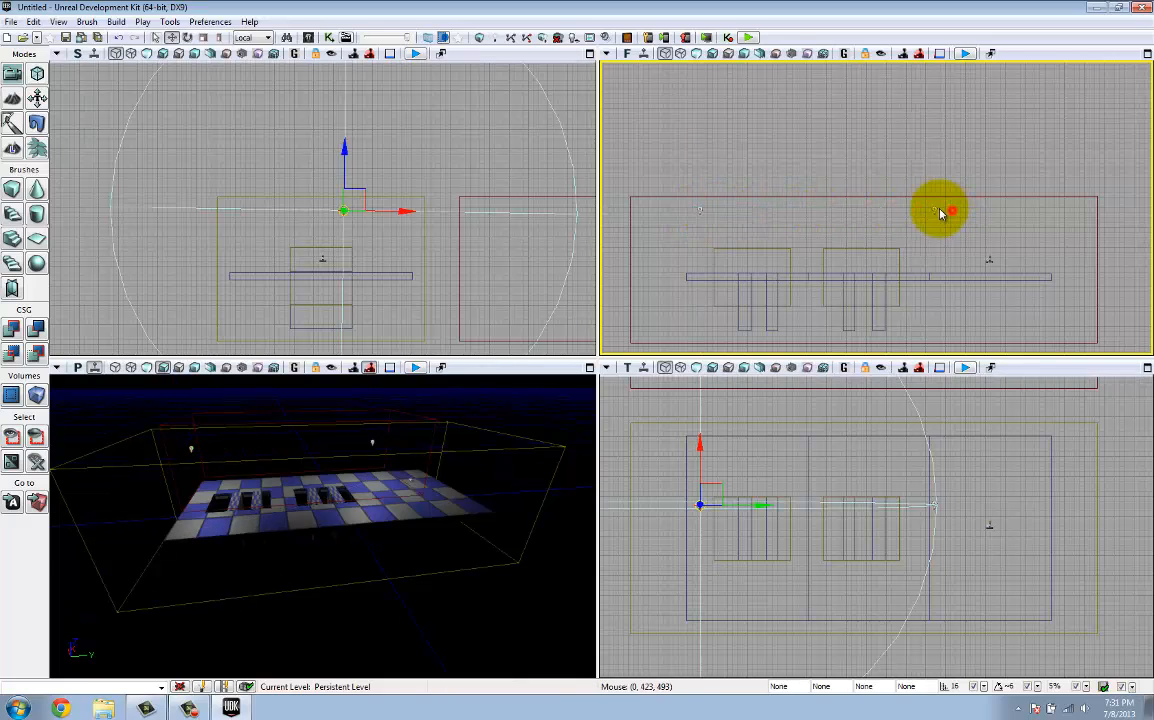
drag(935, 207, 1081, 213)
click(958, 160)
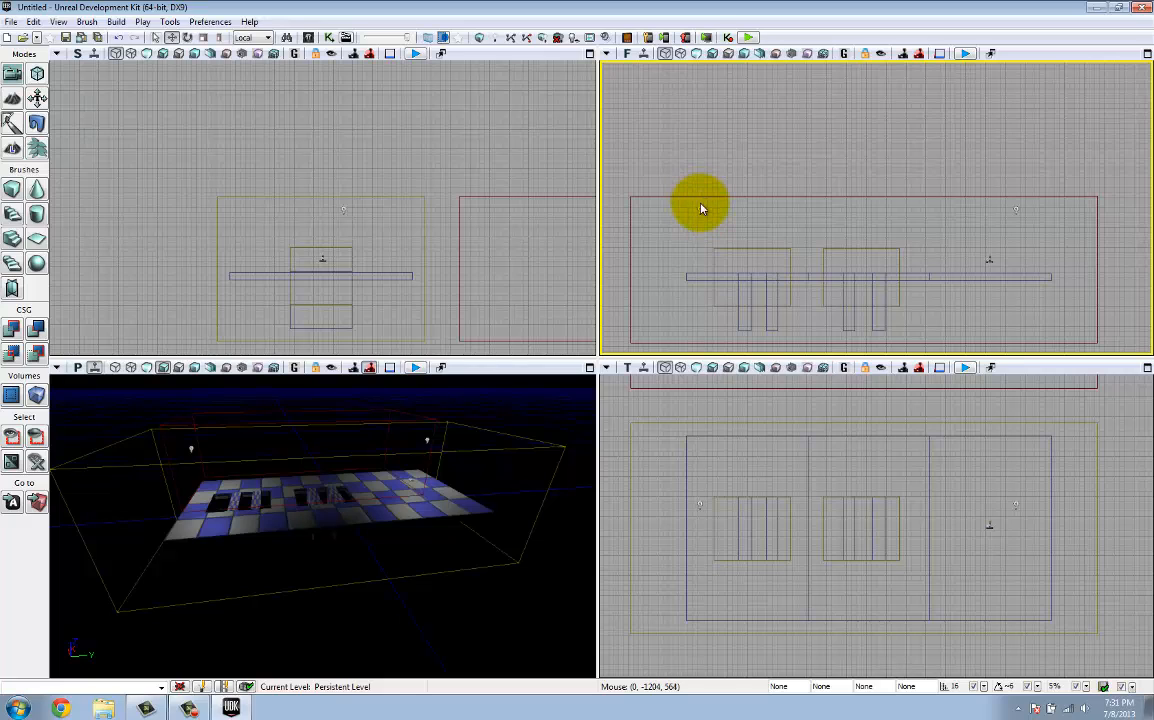
Step: Select both point lights, shift them together about 40 units back along the slabs, and deselect them
click(699, 209)
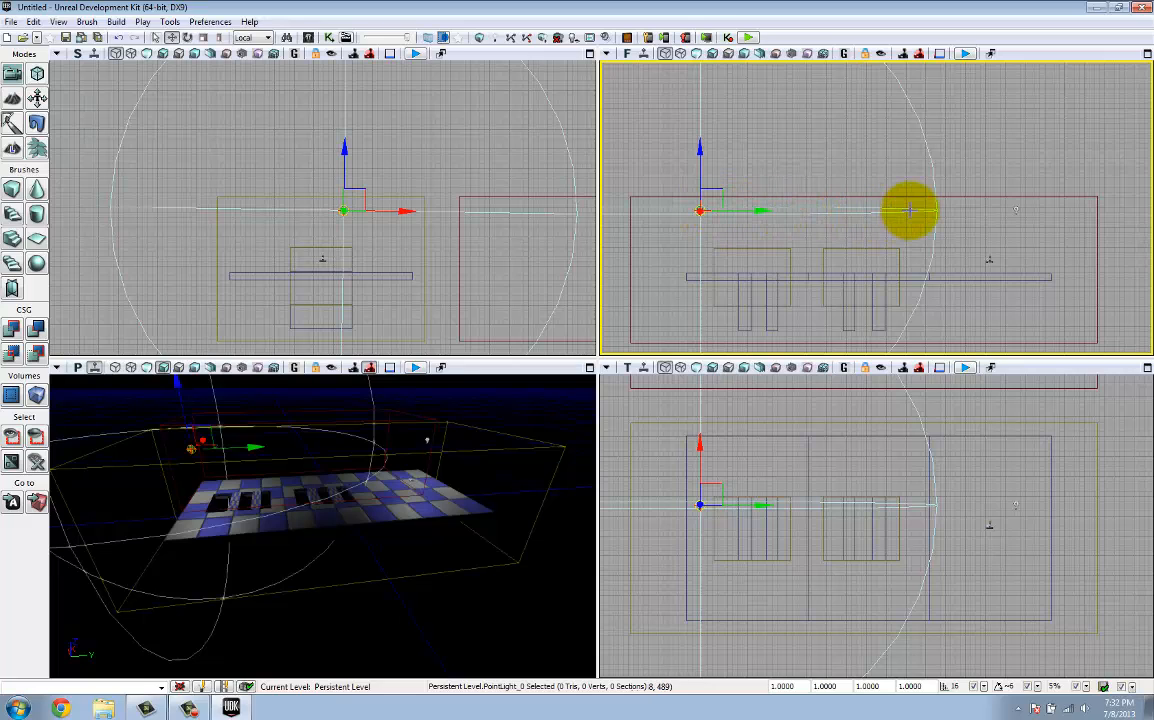
ctrl+click(1016, 209)
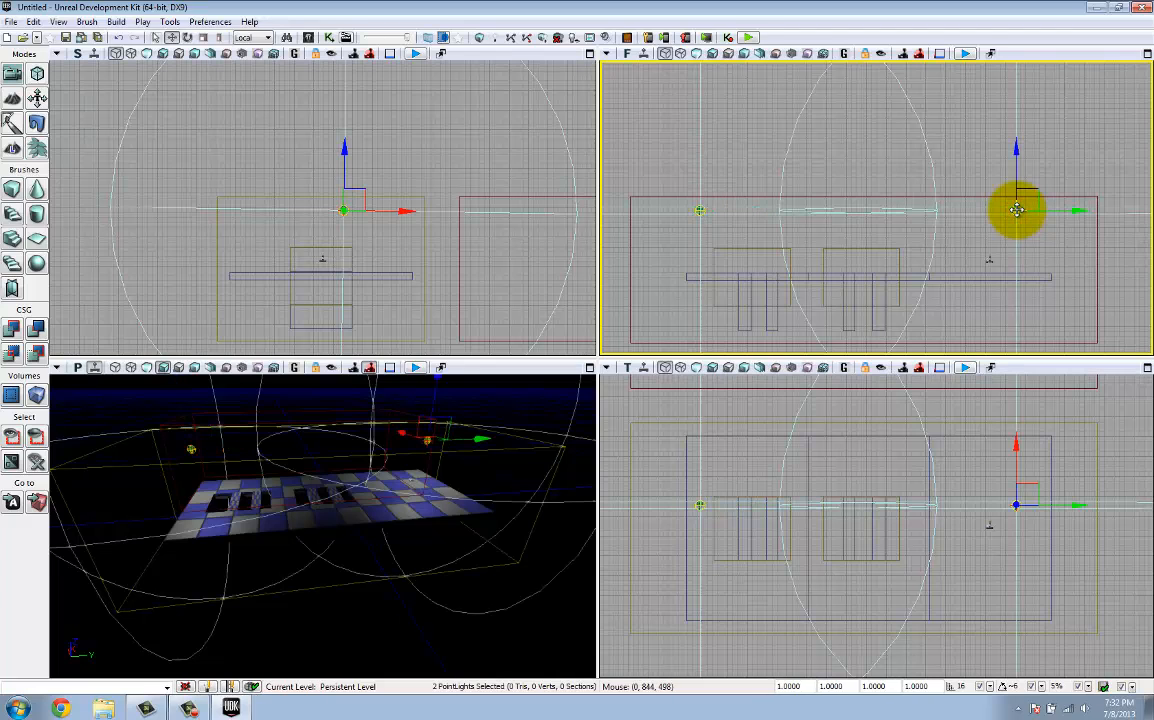
mouse_move(1015, 152)
mouse_down()
mouse_move(1020, 170)
mouse_move(1012, 149)
mouse_up()
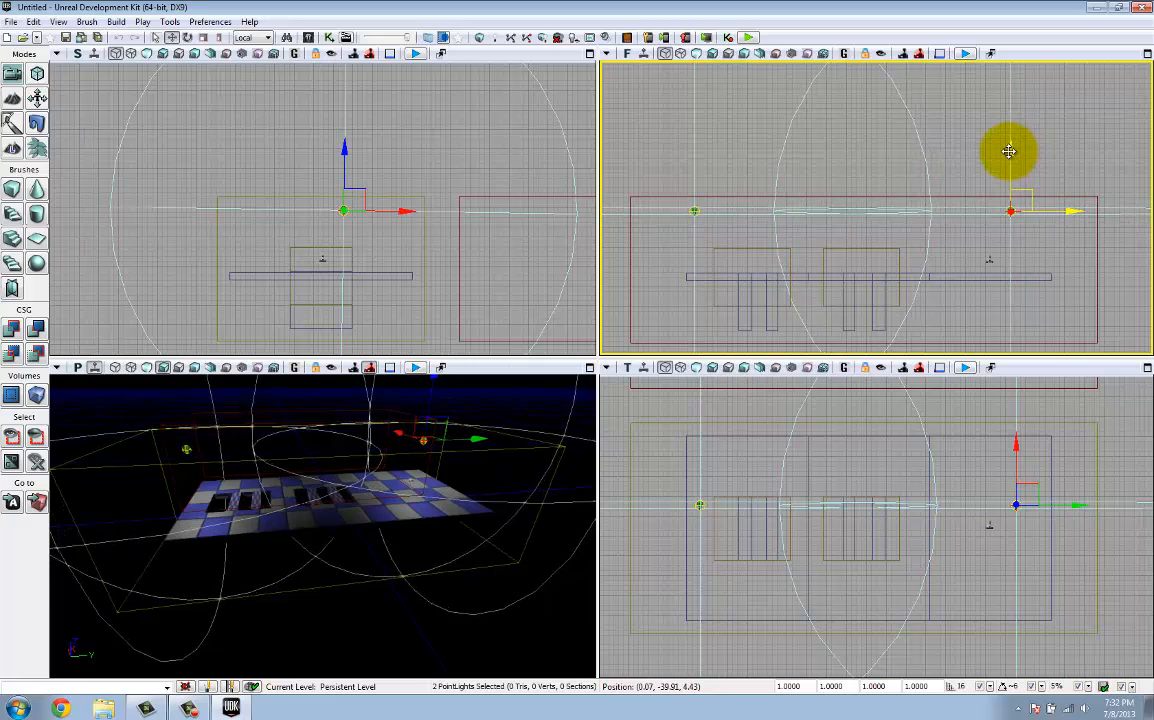
click(666, 139)
Step: Try to build the level's lighting with Lightmass at Preview quality, and dismiss the build message and the map check
right_drag(300, 502, 462, 513)
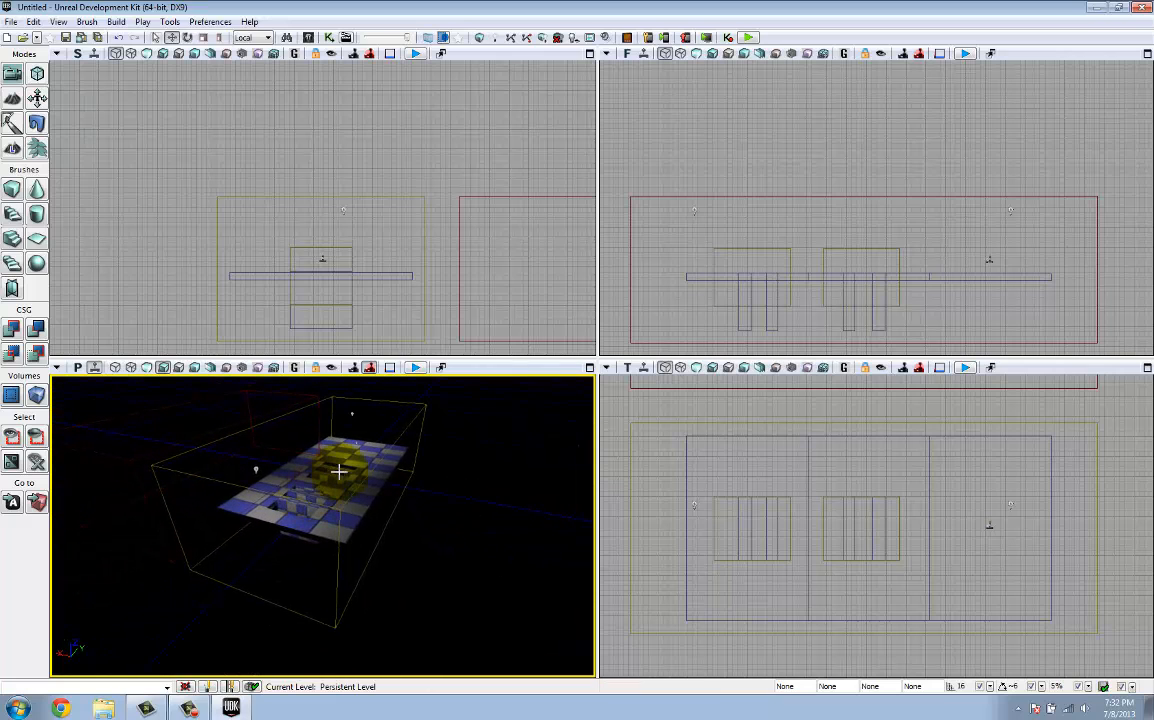
click(492, 40)
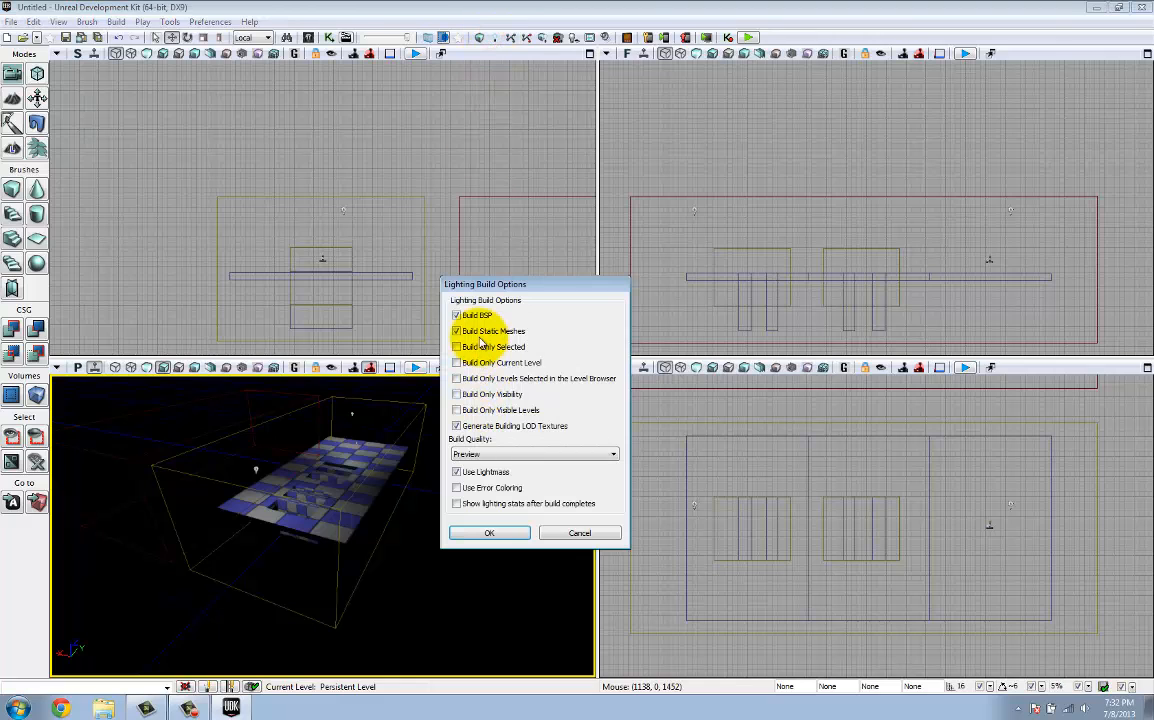
click(490, 533)
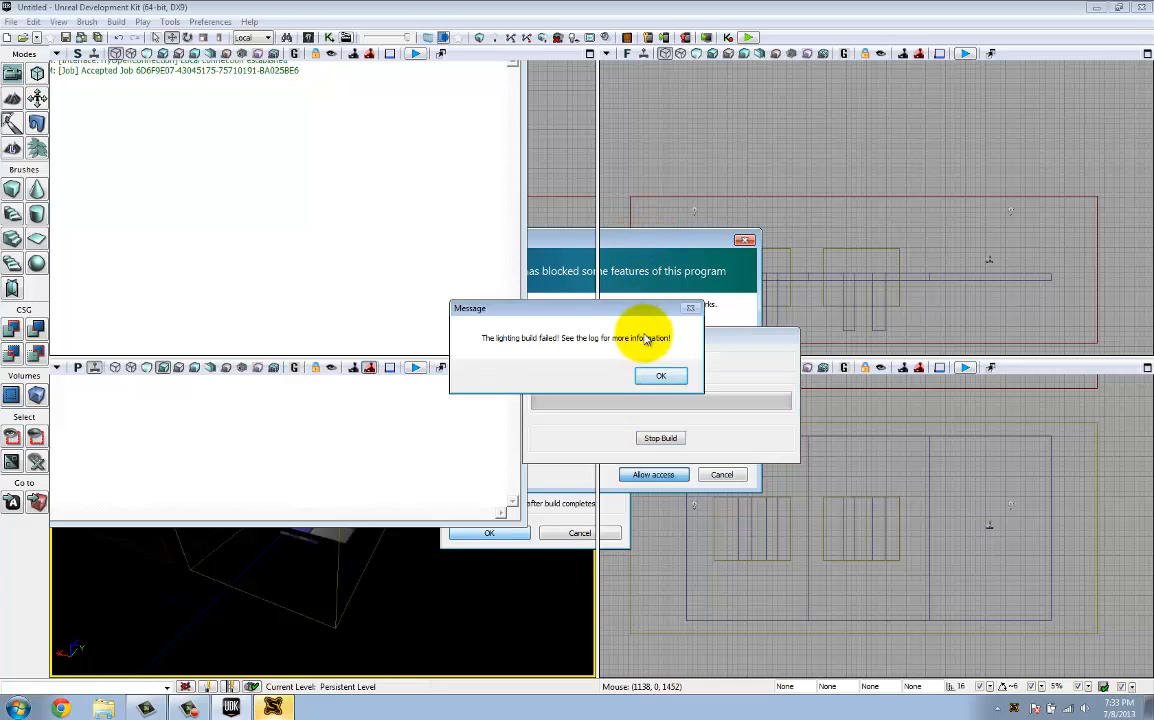
click(663, 376)
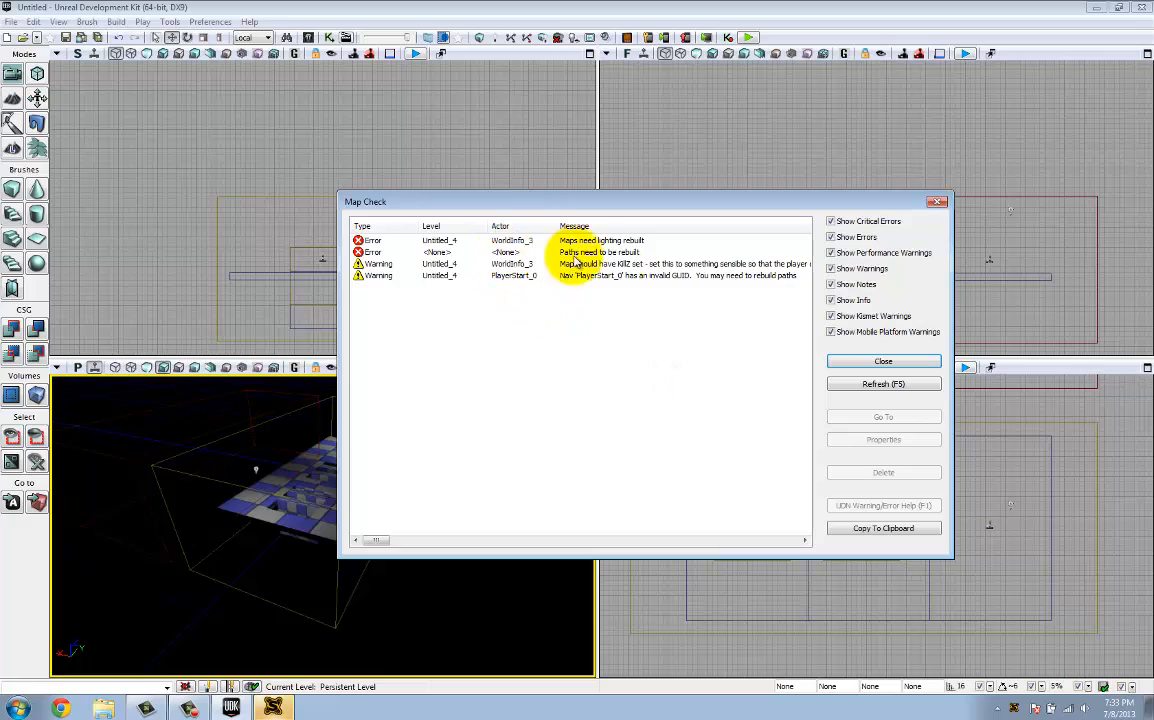
click(830, 332)
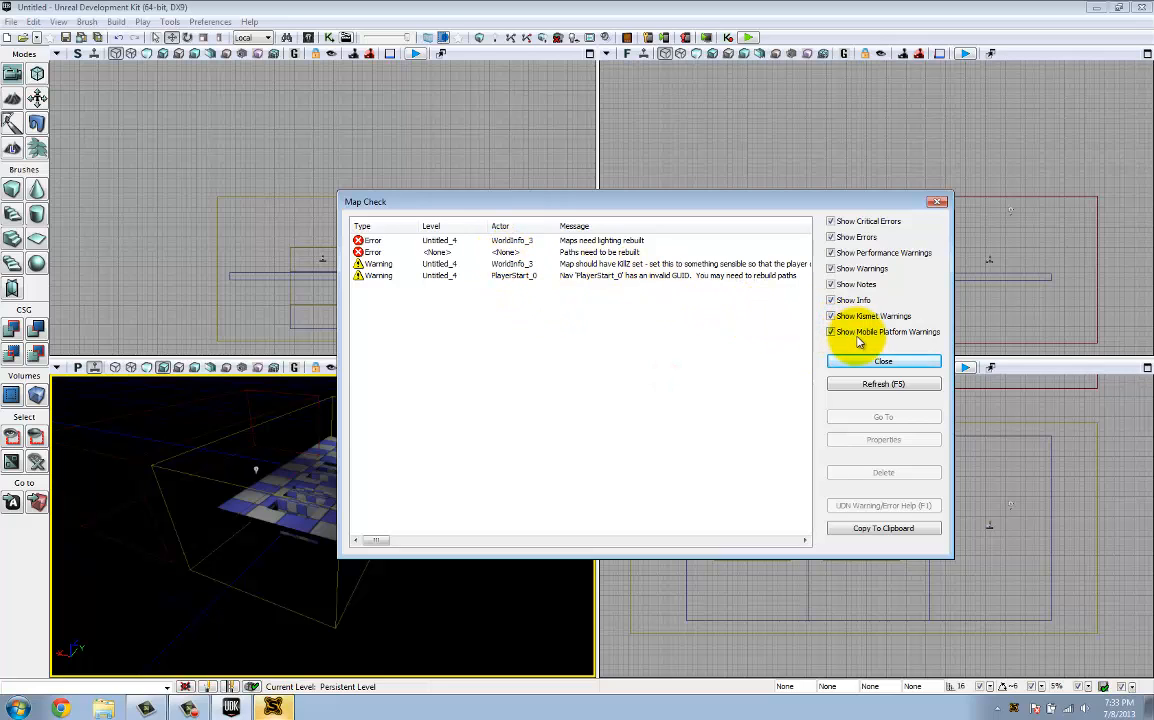
click(866, 362)
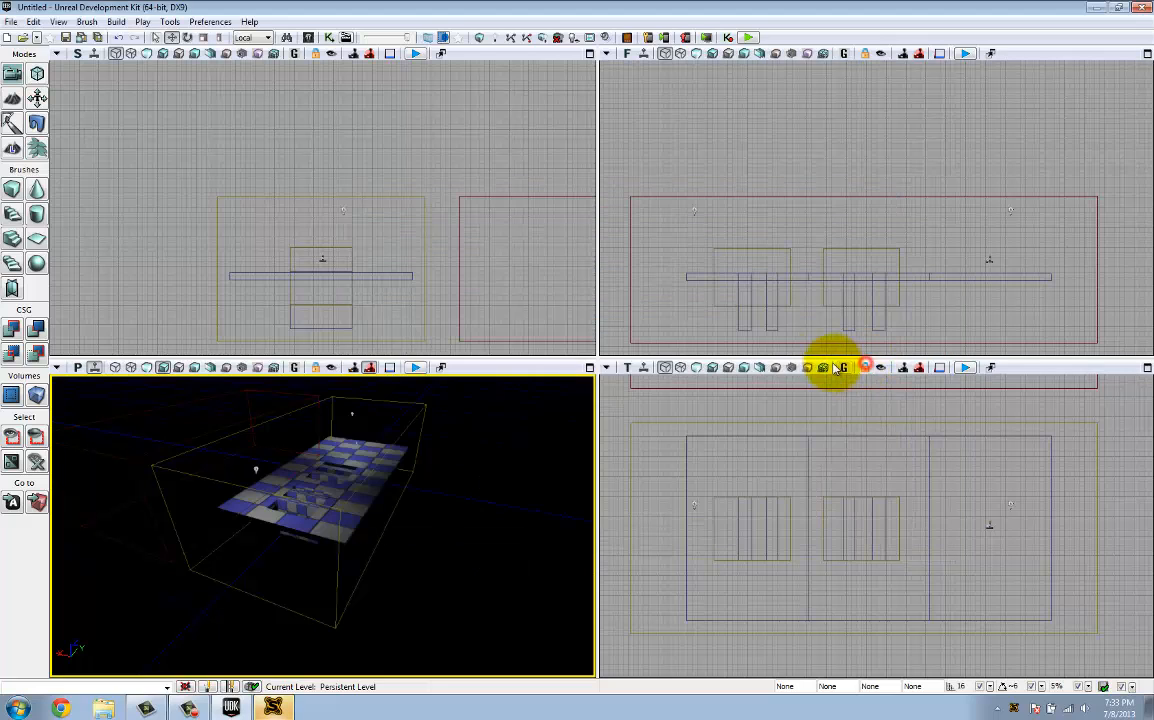
Step: Review the Swarm Agent's status and job log for the lighting build, and close it
click(543, 40)
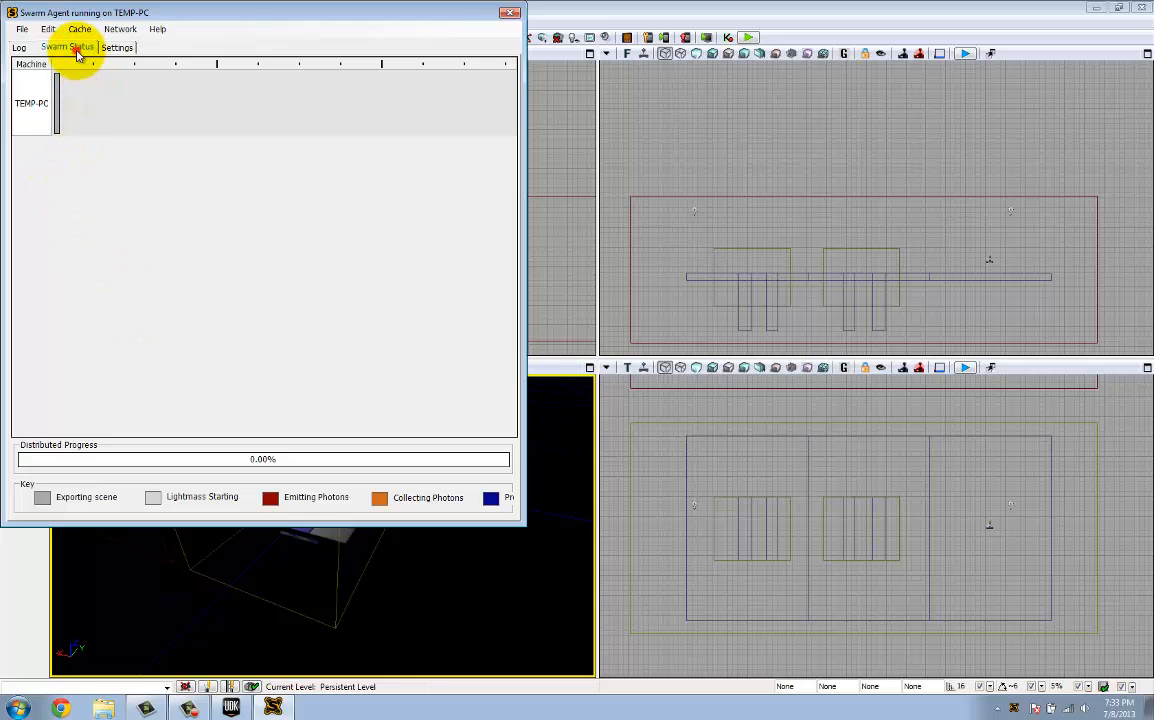
click(18, 47)
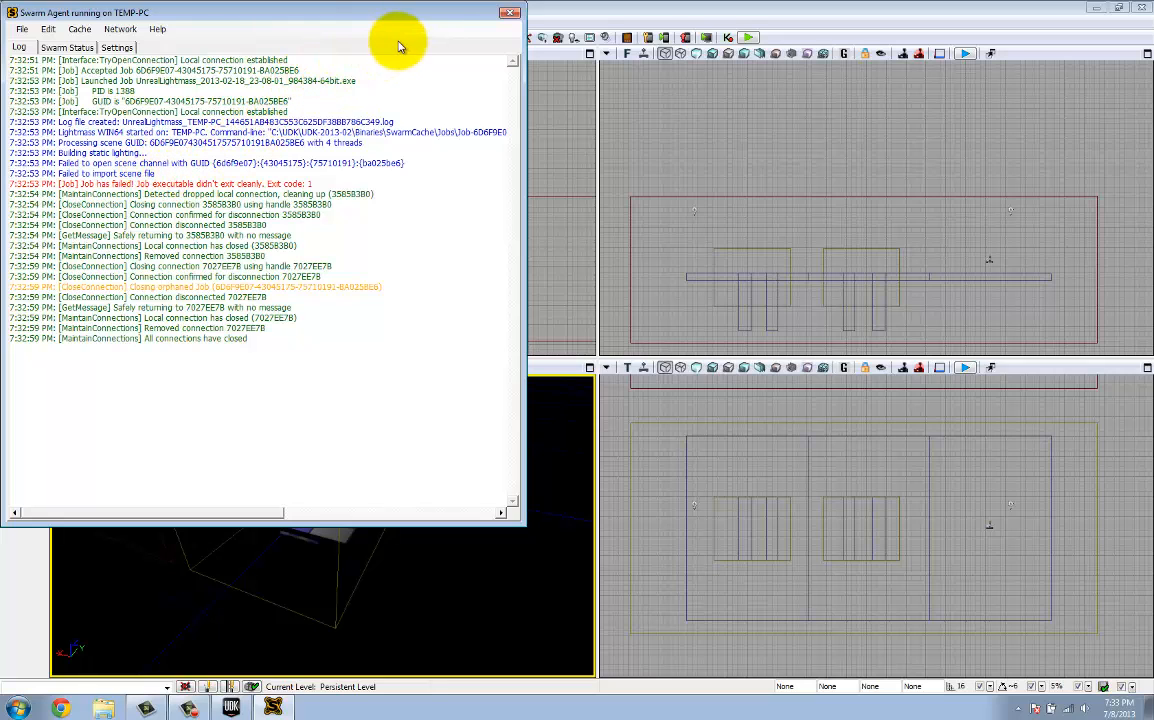
click(510, 13)
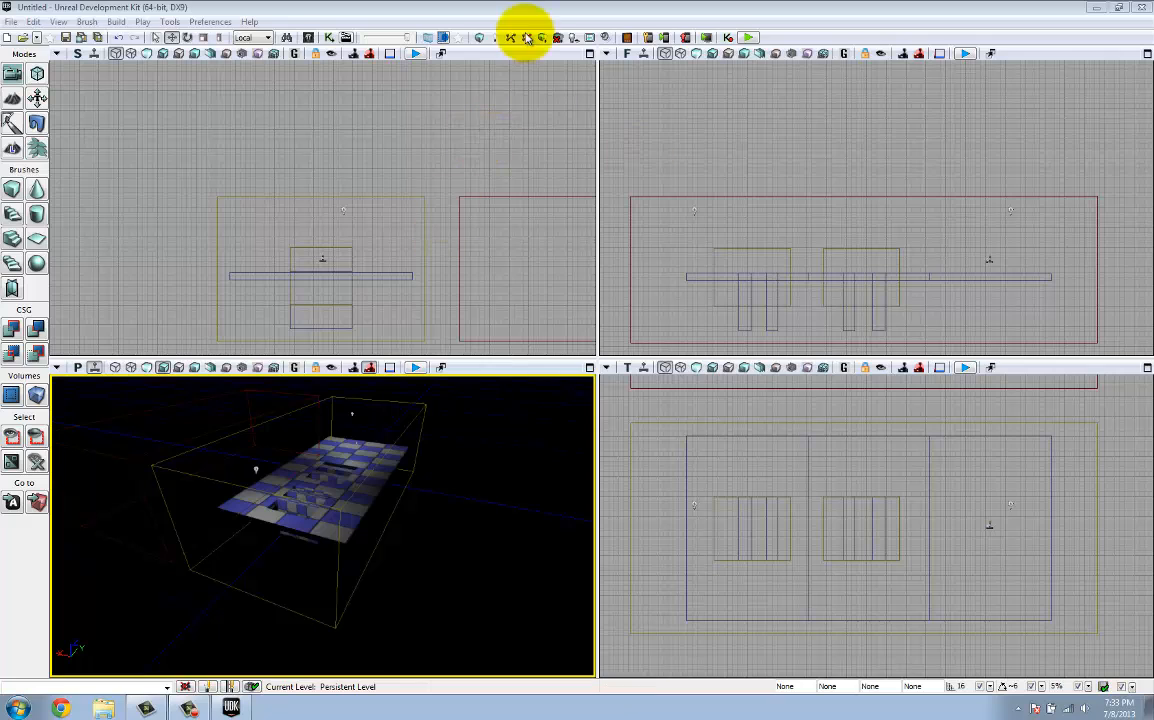
Step: Save the level as TestInterface in the UDKGame Content Maps folder
click(11, 22)
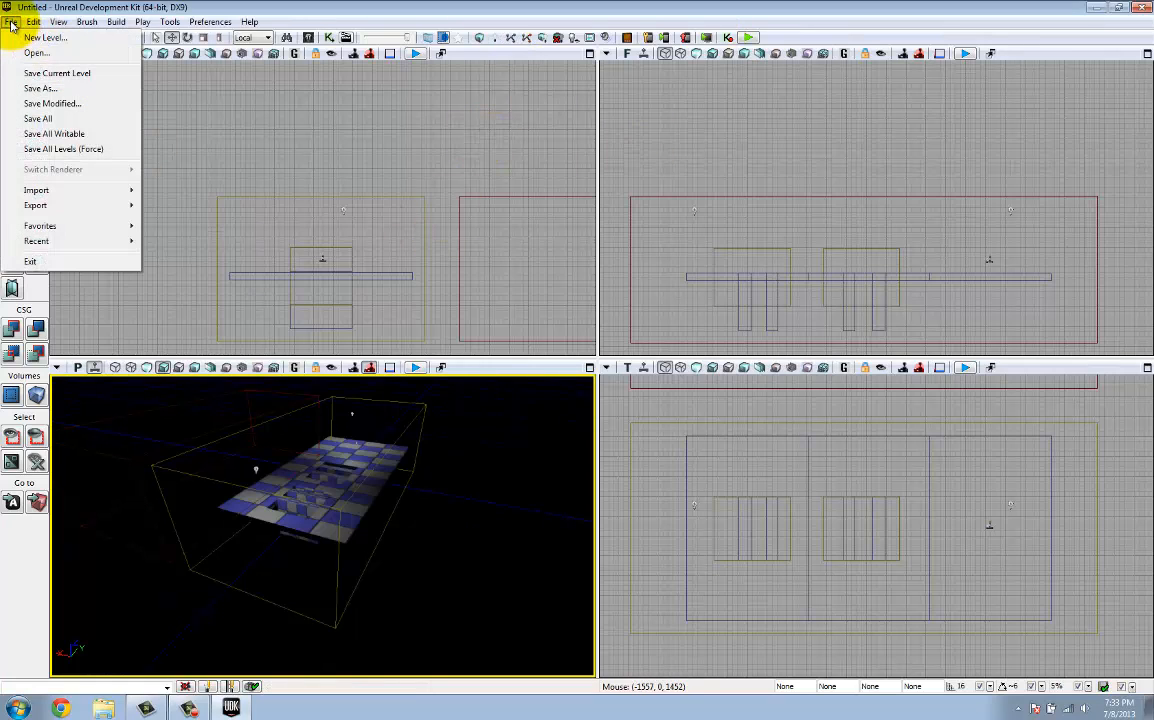
click(41, 90)
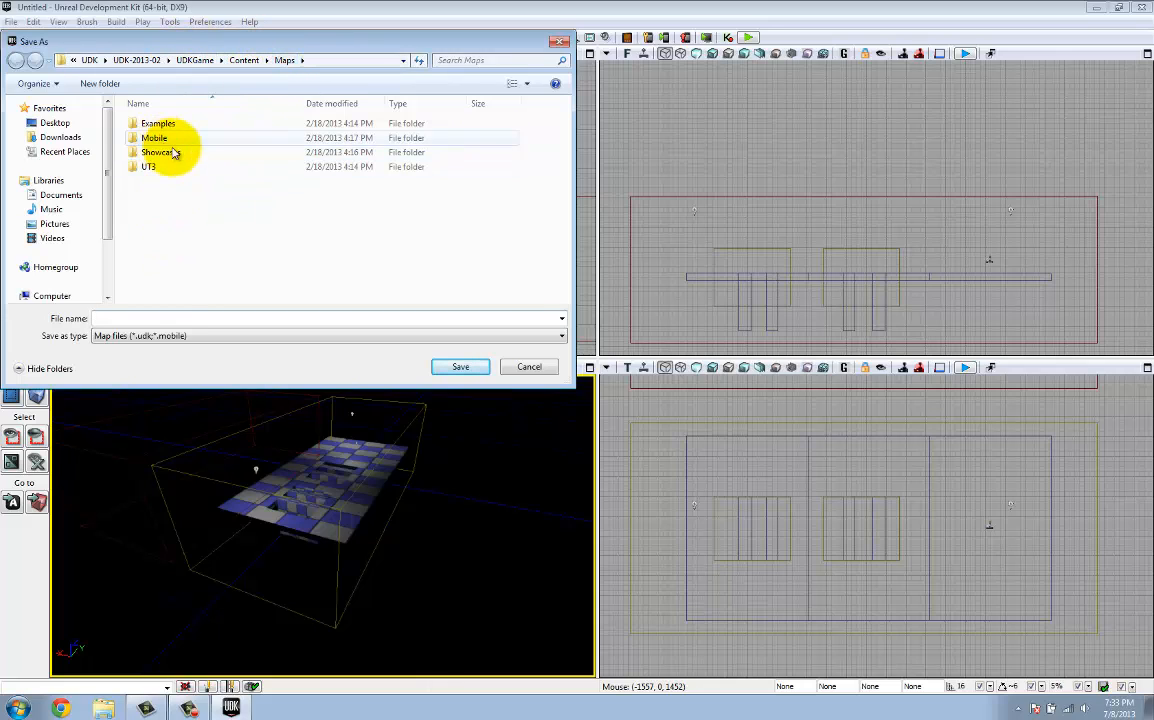
click(163, 321)
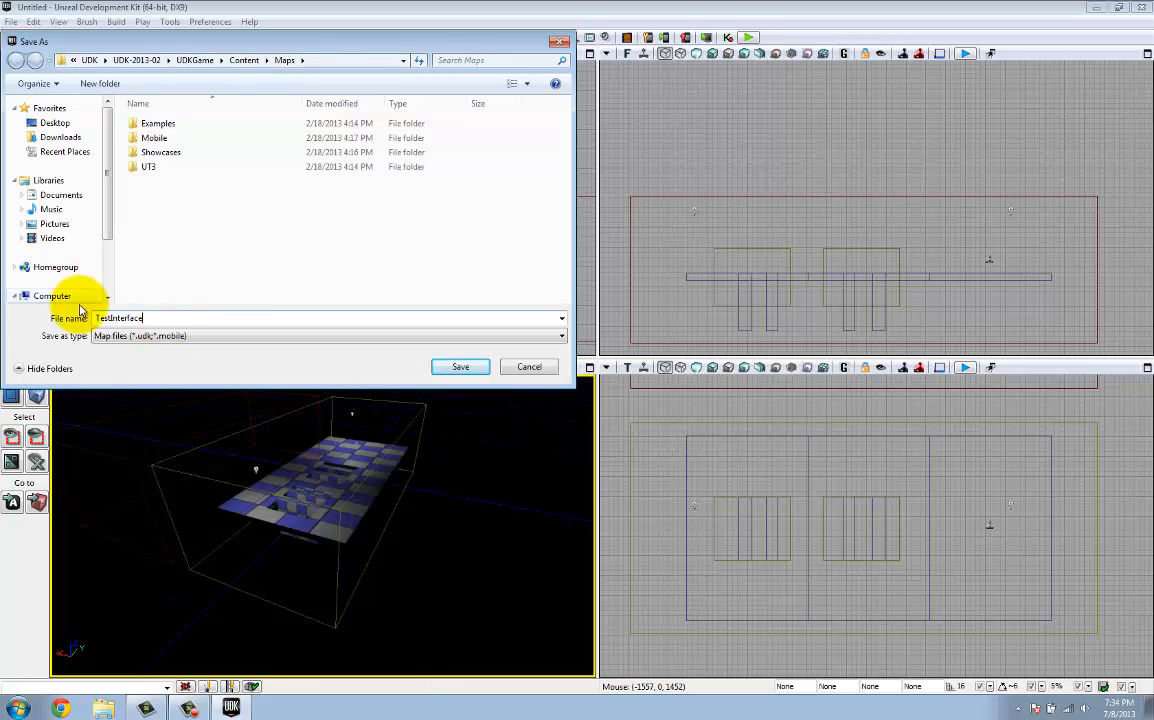
click(452, 366)
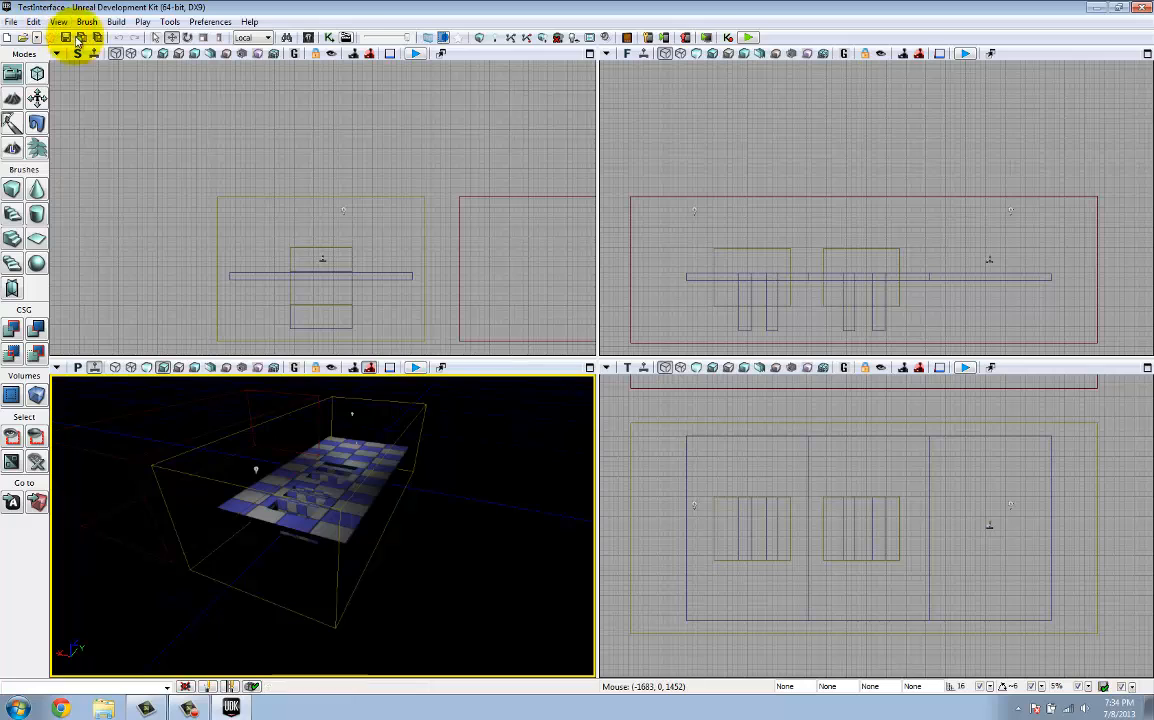
Step: Build all of the saved level, including lighting and paths, review the map check, and deselect the builder brush
click(300, 394)
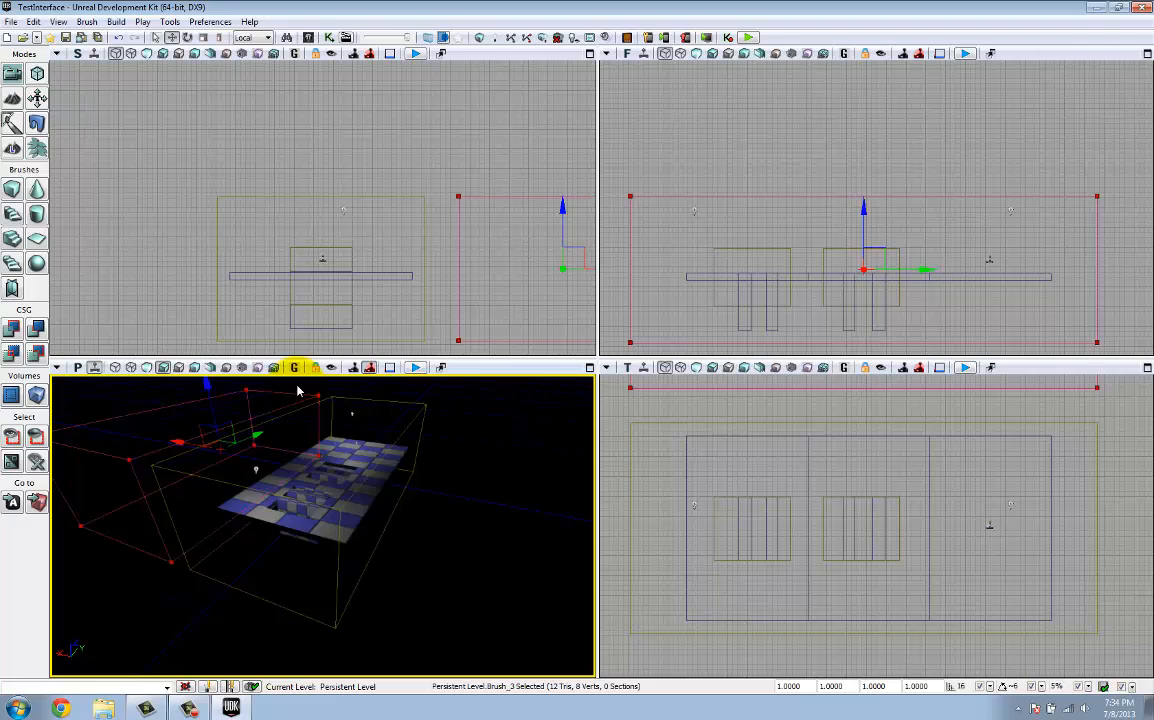
click(543, 39)
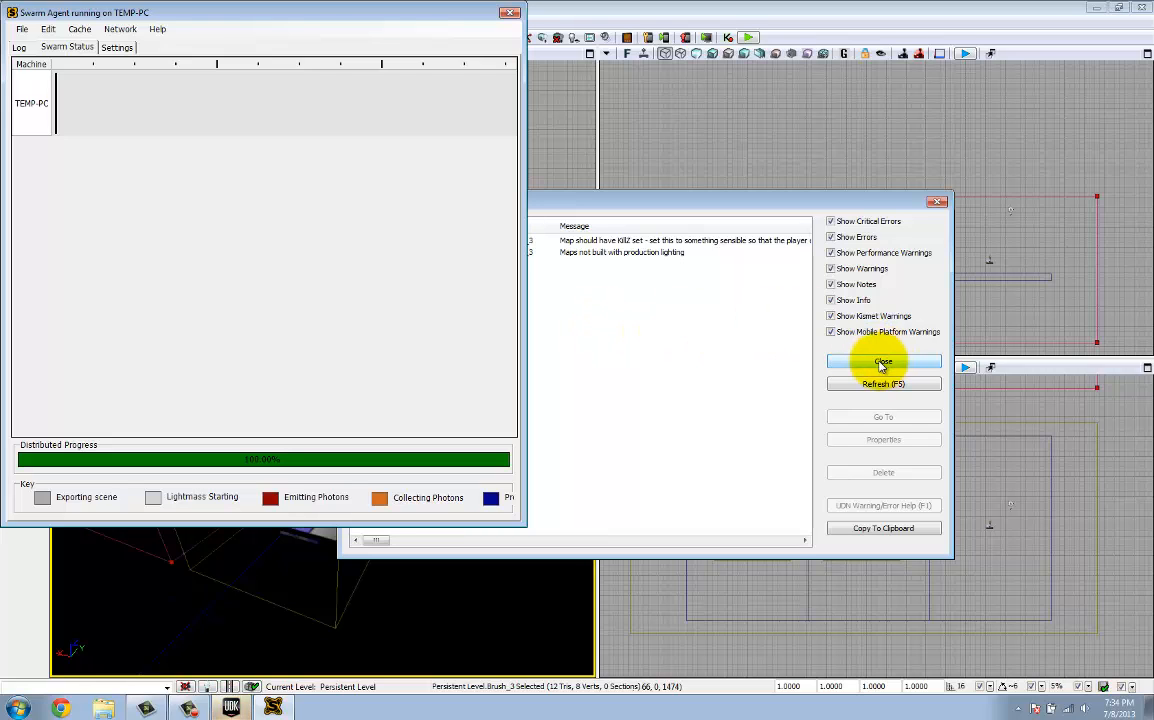
click(680, 202)
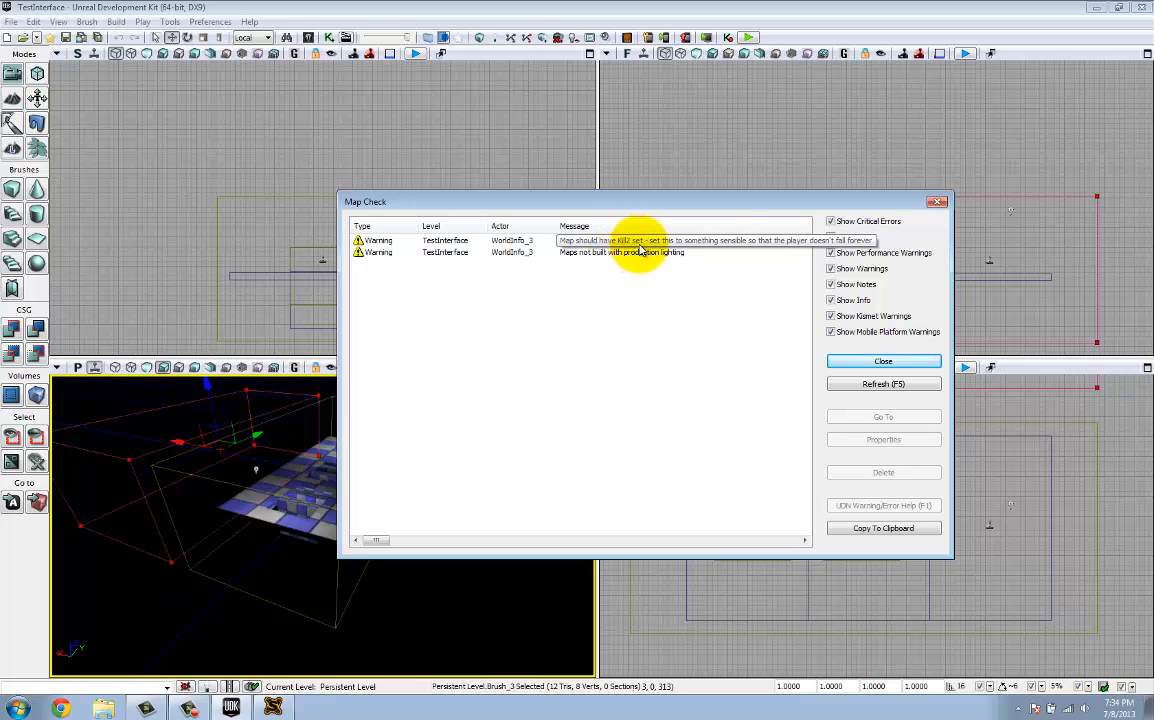
click(392, 619)
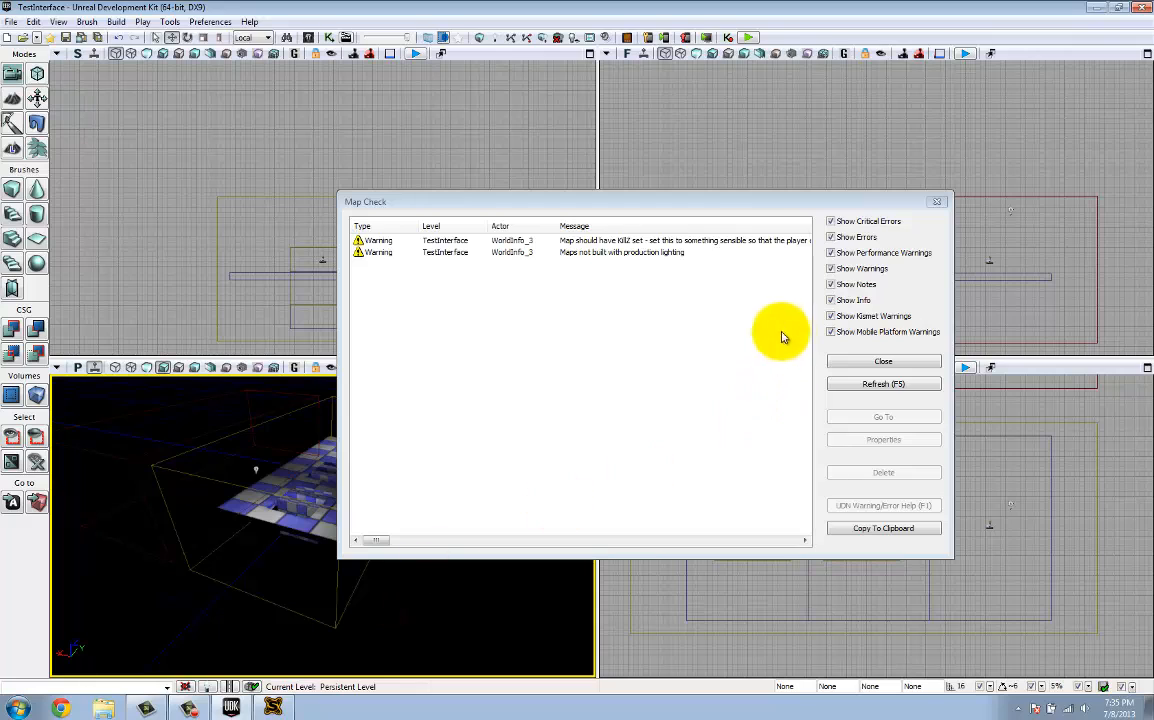
click(878, 362)
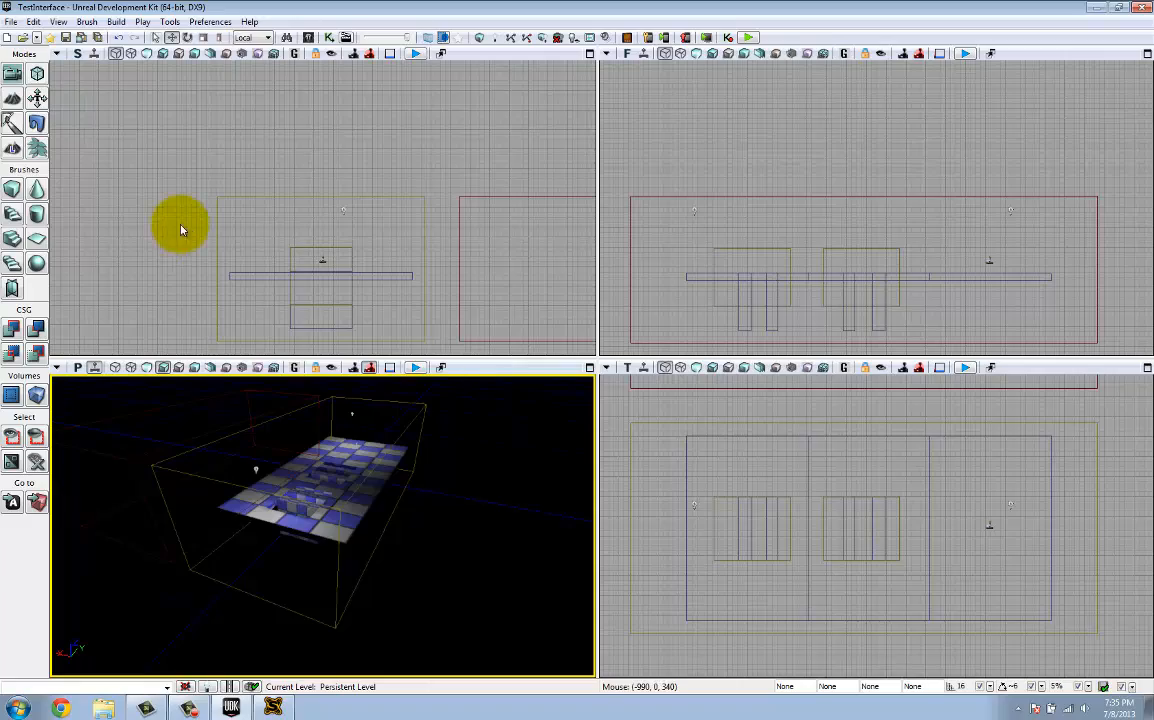
Step: Examine the empty space below the slabs in the side view, where a player could fall
click(132, 227)
scroll(182, 250, down, 6)
mouse_move(160, 293)
mouse_down()
mouse_move(184, 155)
mouse_move(180, 64)
mouse_up()
scroll(216, 244, down, 8)
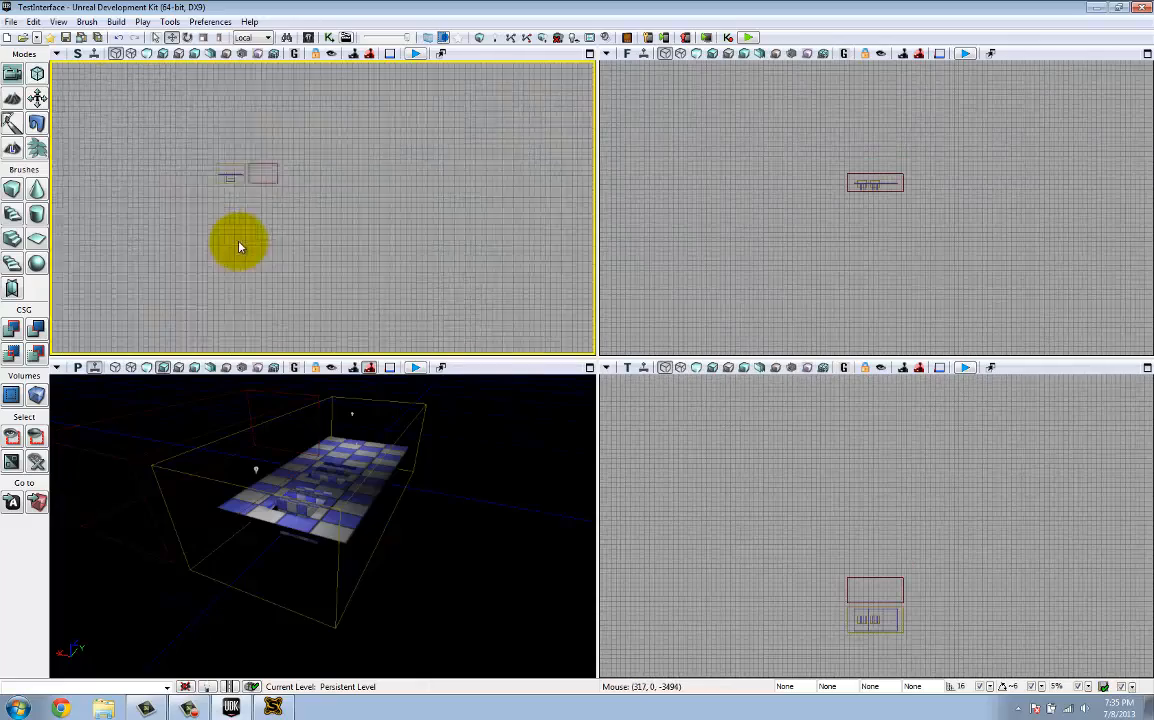
scroll(239, 245, up, 7)
drag(270, 121, 340, 293)
drag(304, 240, 298, 320)
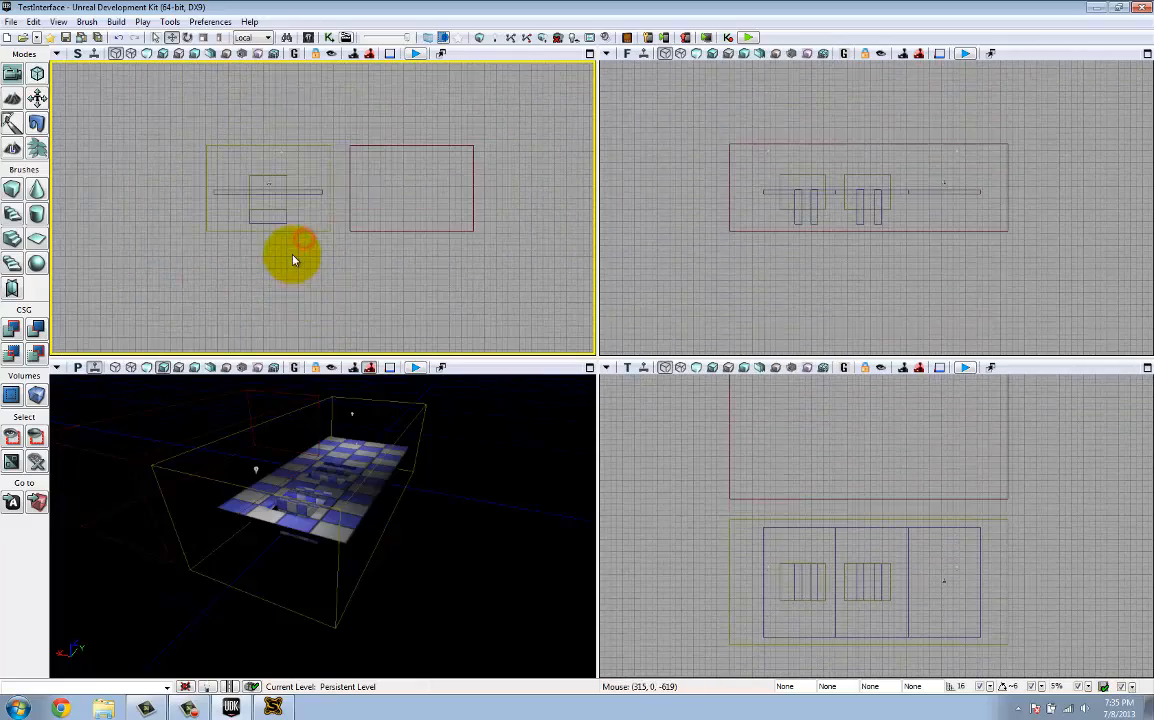
mouse_move(168, 178)
mouse_down()
mouse_move(173, 255)
mouse_move(227, 224)
mouse_up()
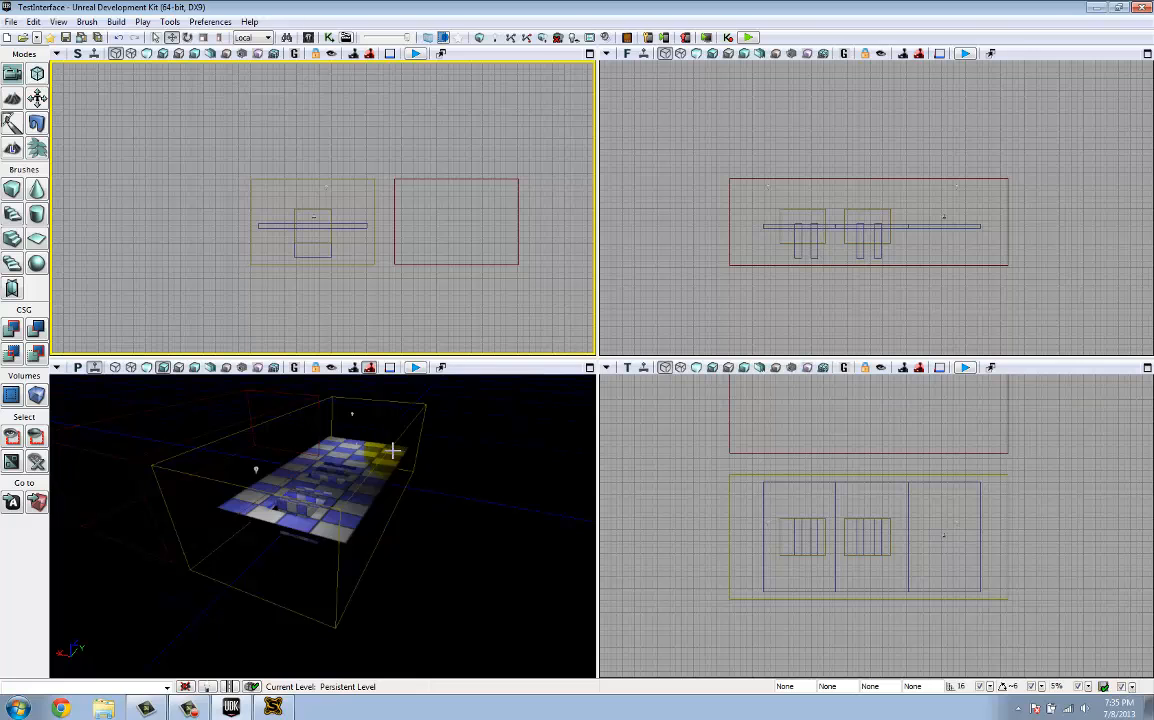
Step: Inspect the PlayerStart on the slab without holes and the actor types that can be added beside it
right_drag(387, 453, 384, 456)
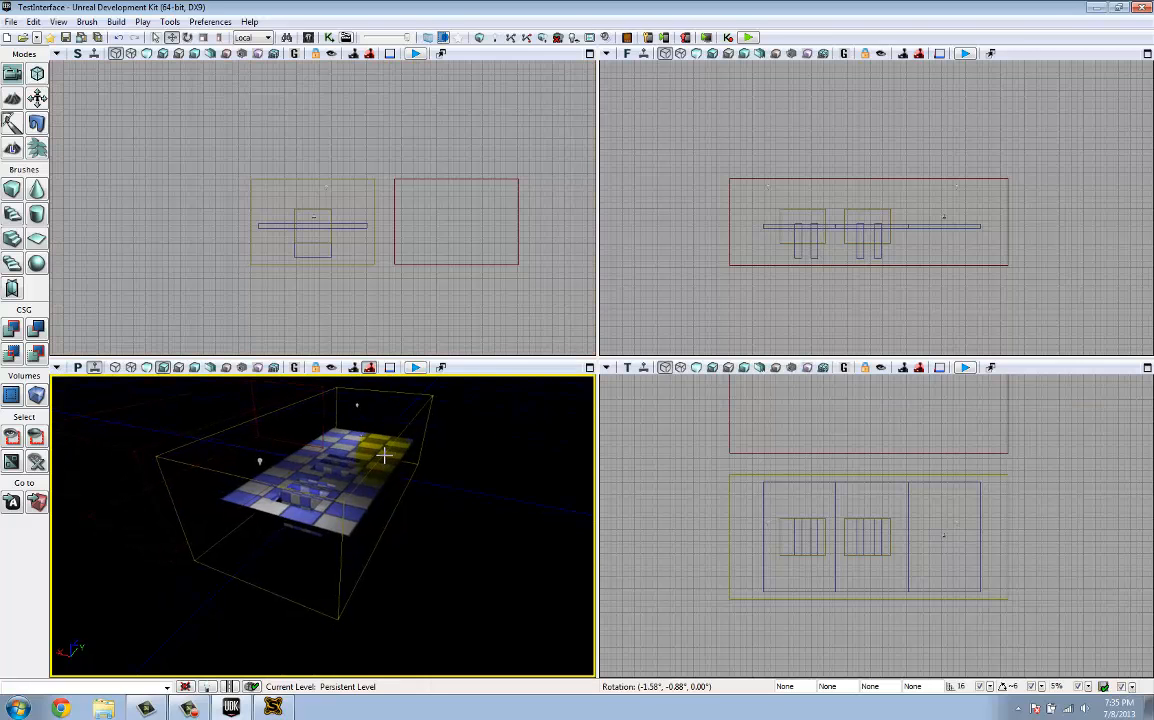
drag(384, 456, 371, 438)
mouse_move(371, 438)
right_down()
mouse_move(339, 388)
mouse_move(224, 381)
mouse_move(126, 423)
mouse_move(88, 459)
mouse_move(372, 460)
right_up()
key(w)
click(279, 521)
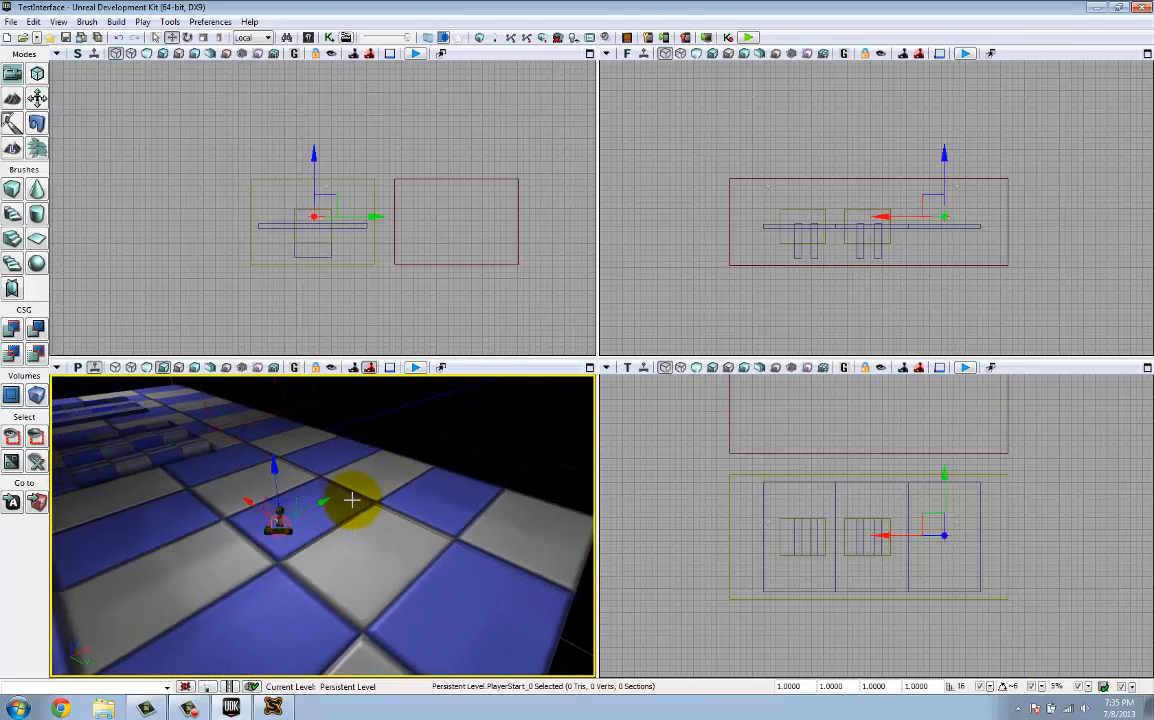
right_click(347, 545)
mouse_move(423, 486)
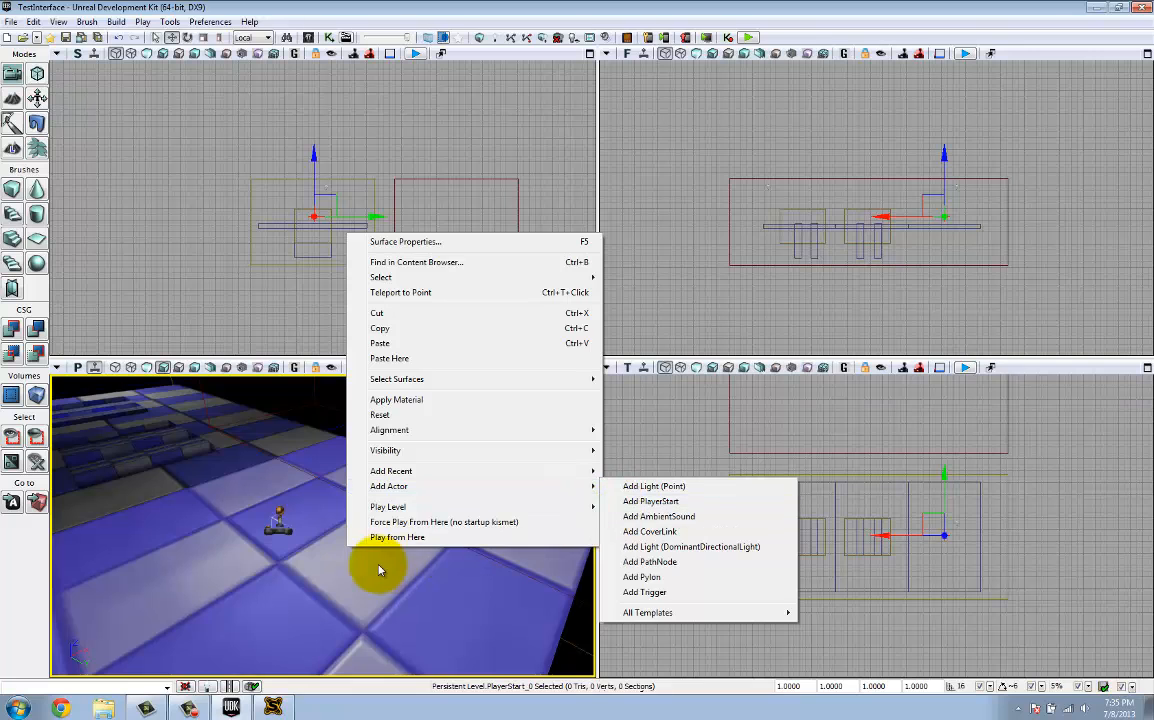
click(348, 580)
key(s)
right_drag(348, 580, 286, 551)
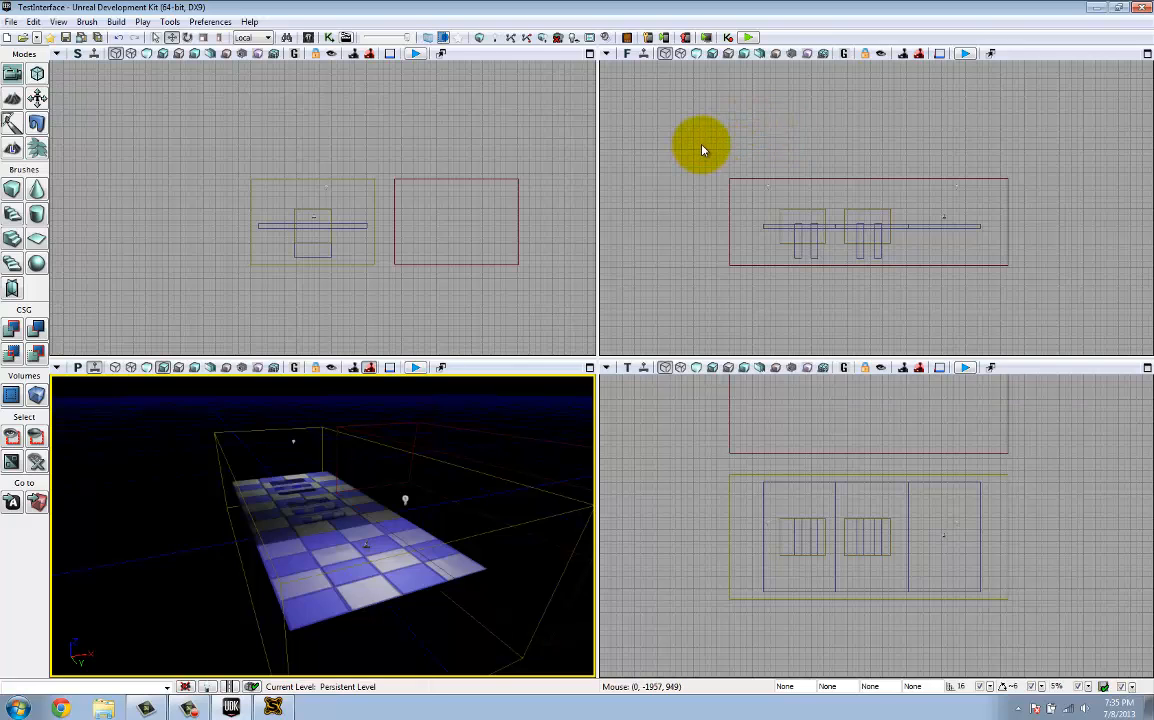
Step: Play-test the level from the PlayerStart, walk to the first hole and jump in, and end the preview
click(752, 40)
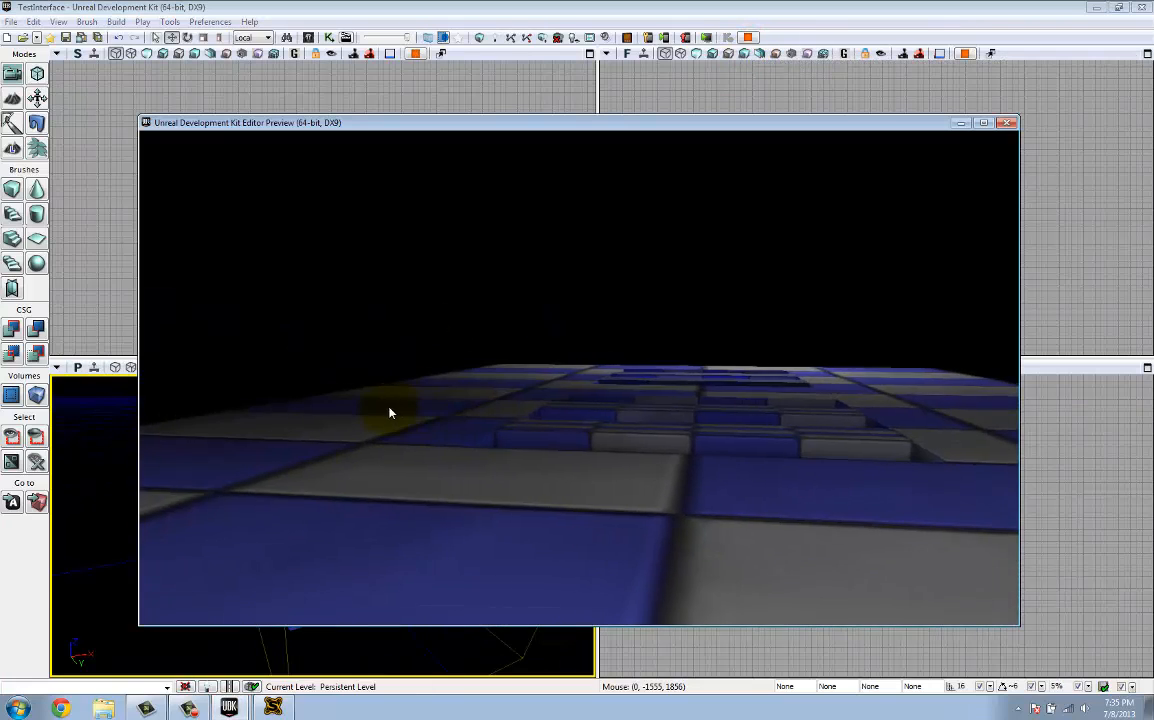
key(w)
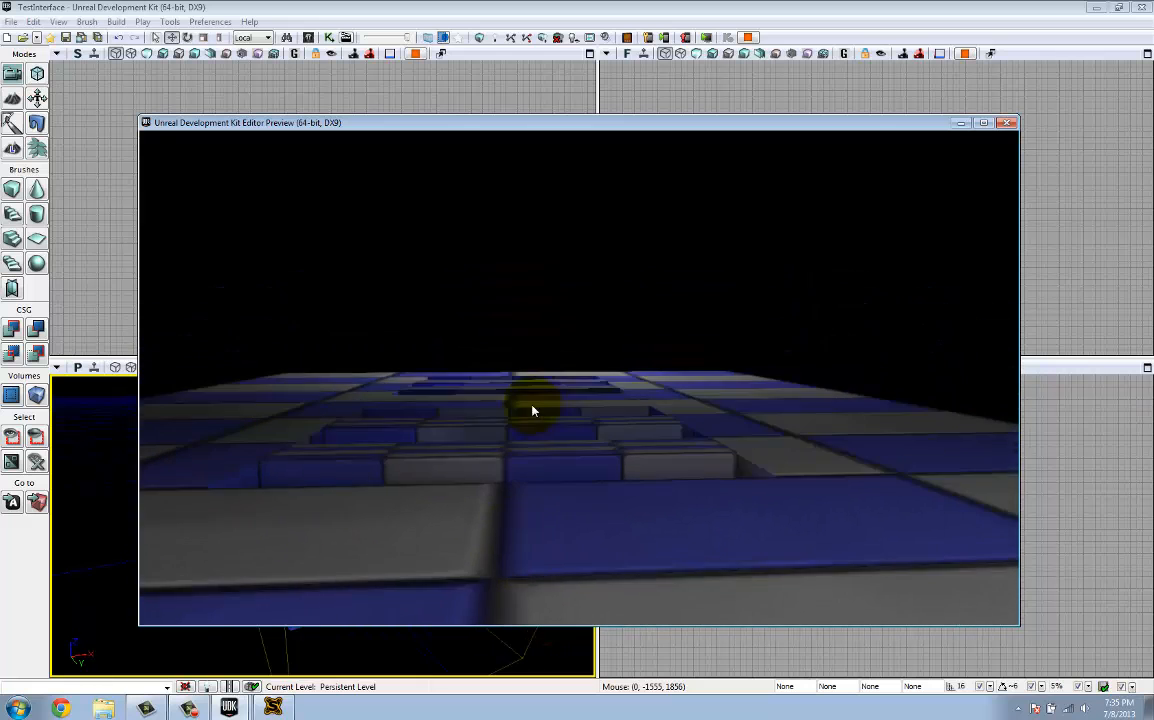
key(a)
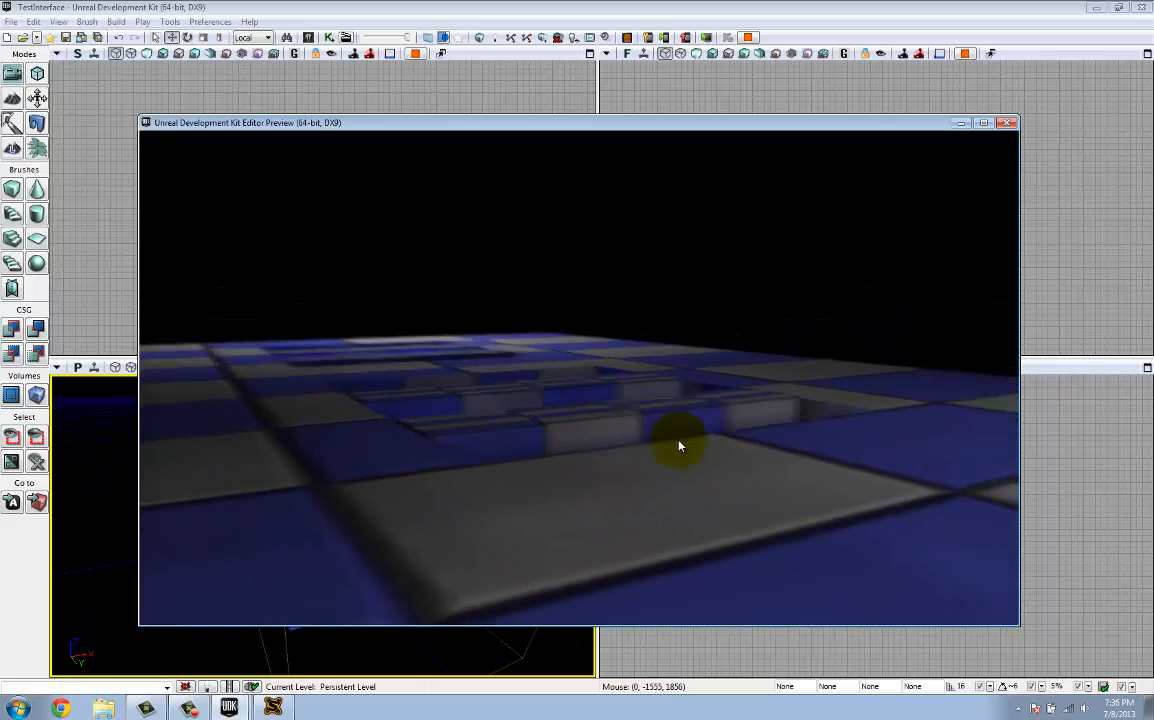
key(w)
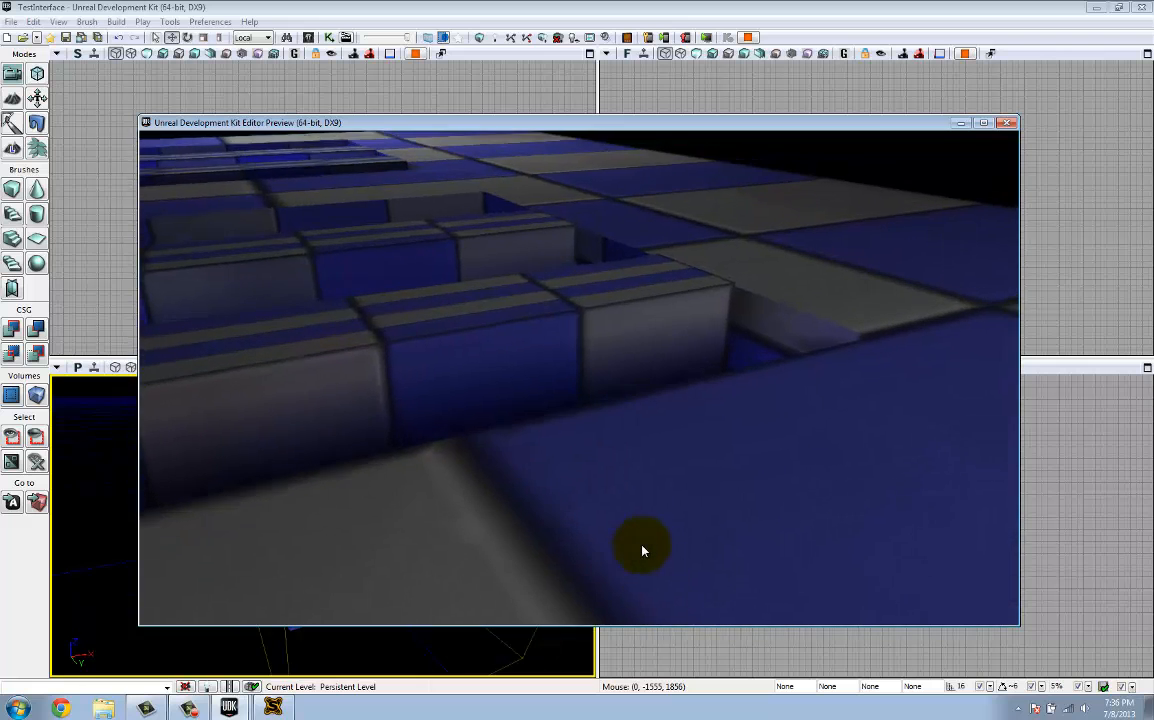
key(d)
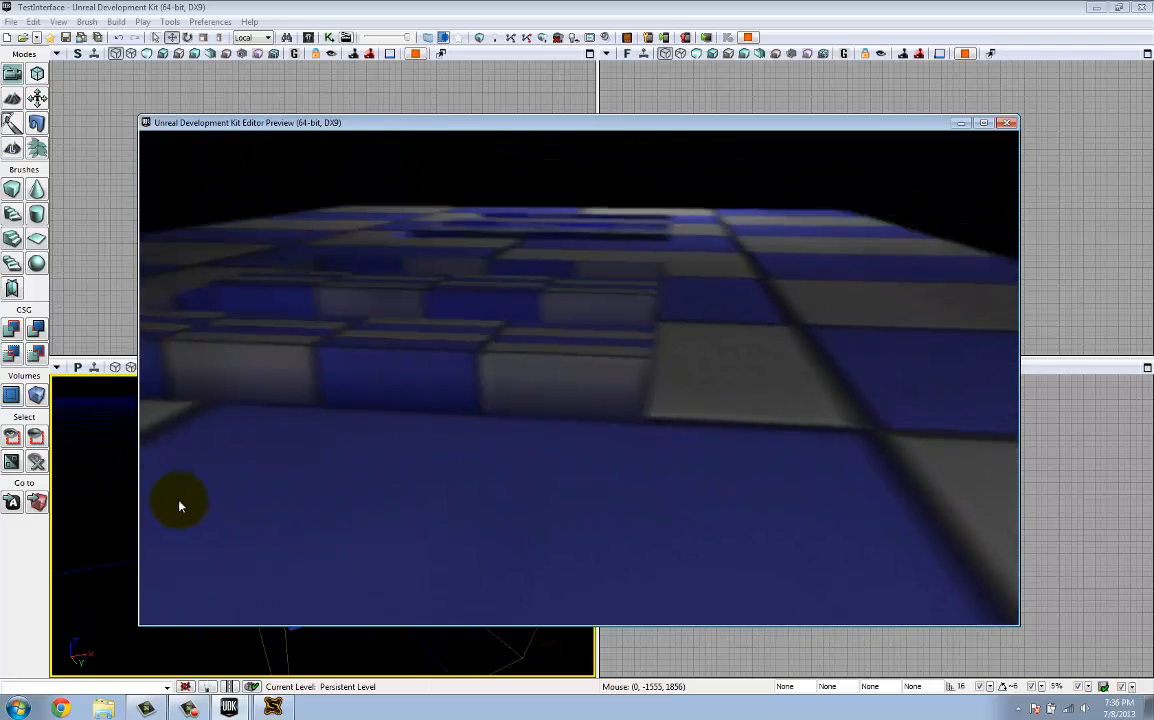
key(a)
key(w)
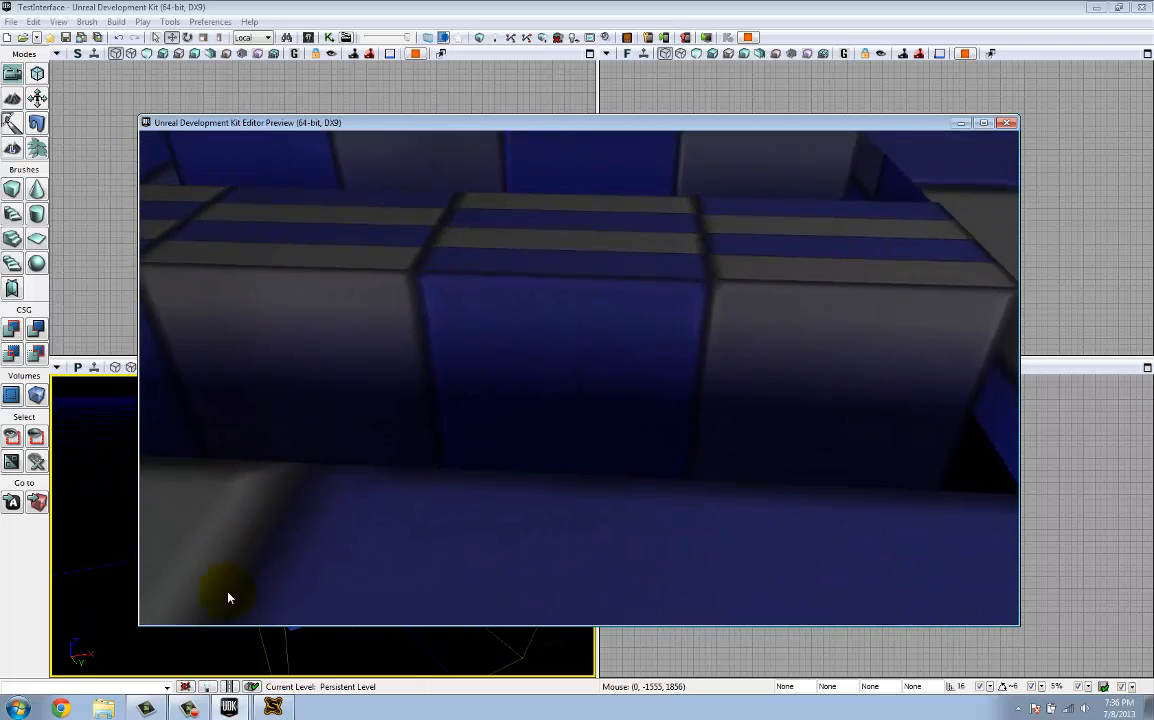
key(space)
key(w)
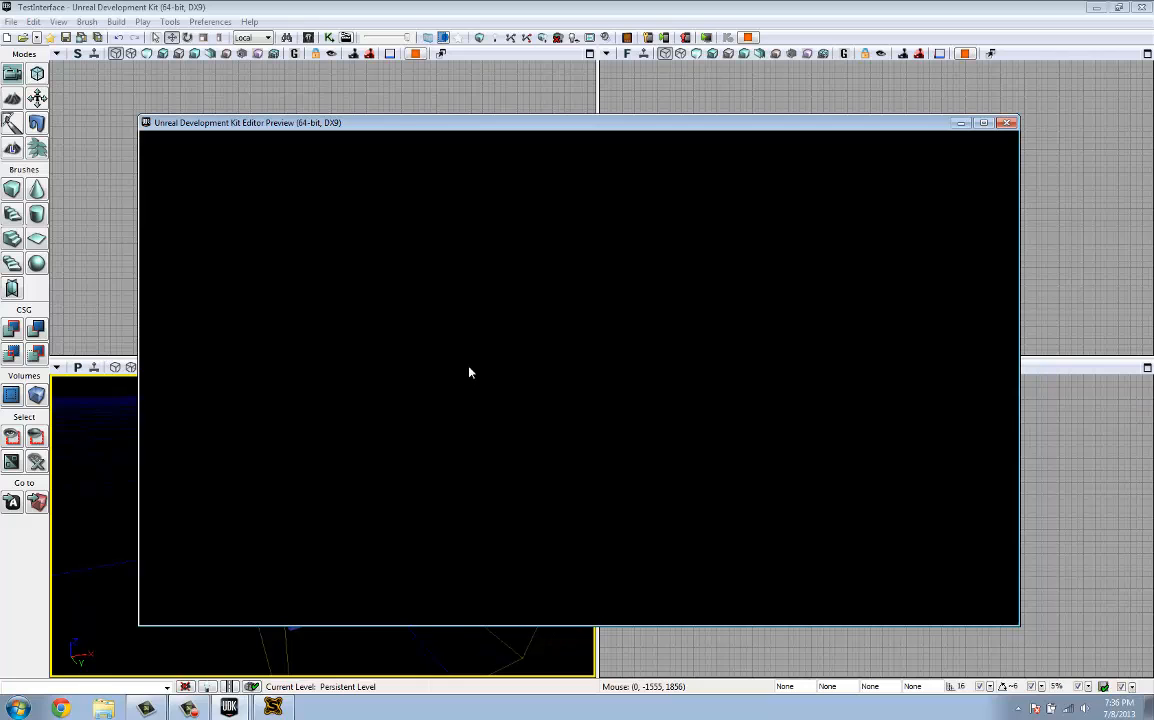
key(Escape)
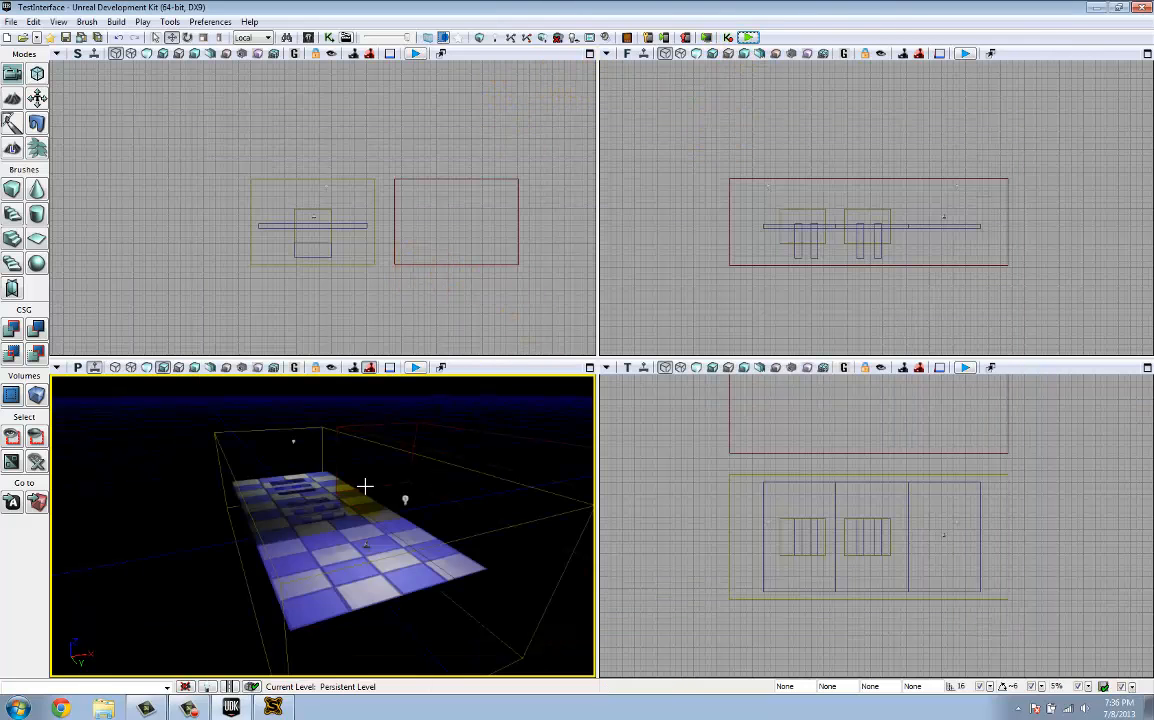
right_drag(400, 486, 593, 500)
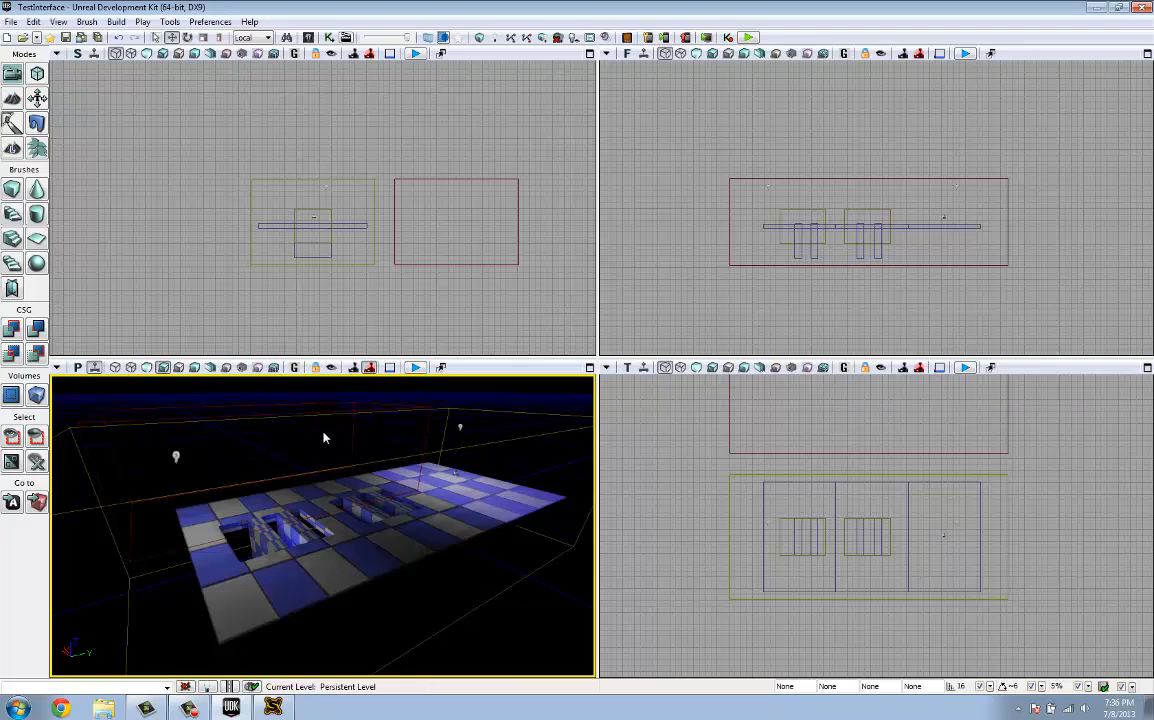